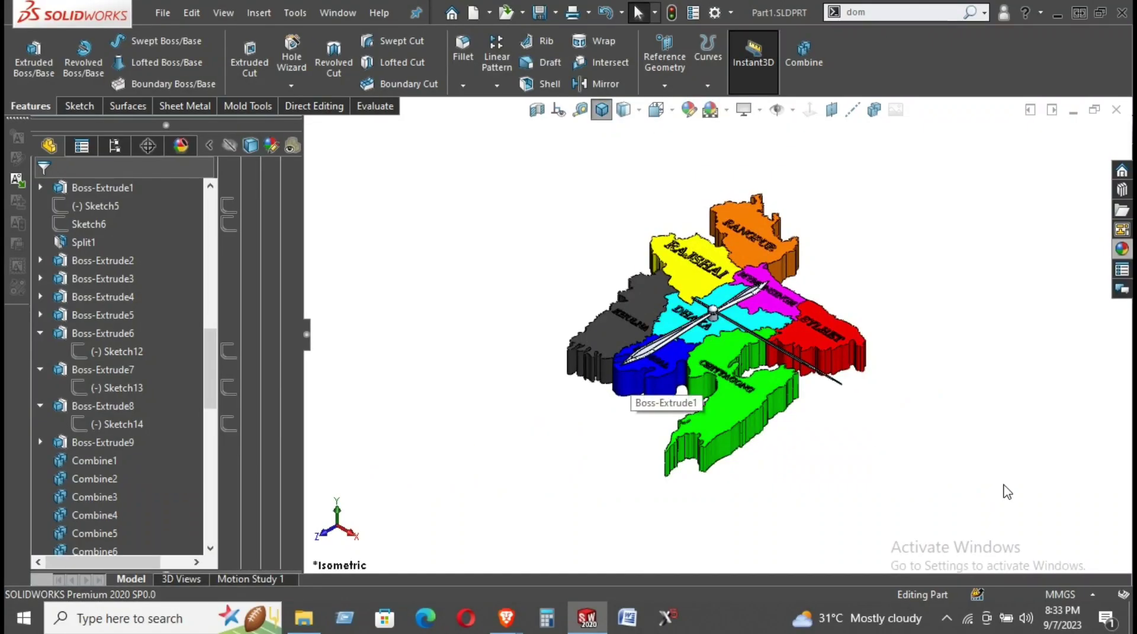
Orbit and zoom in on the hub's dome and the cylinder beneath it above DHAKA.
middle_drag(679, 322, 786, 493)
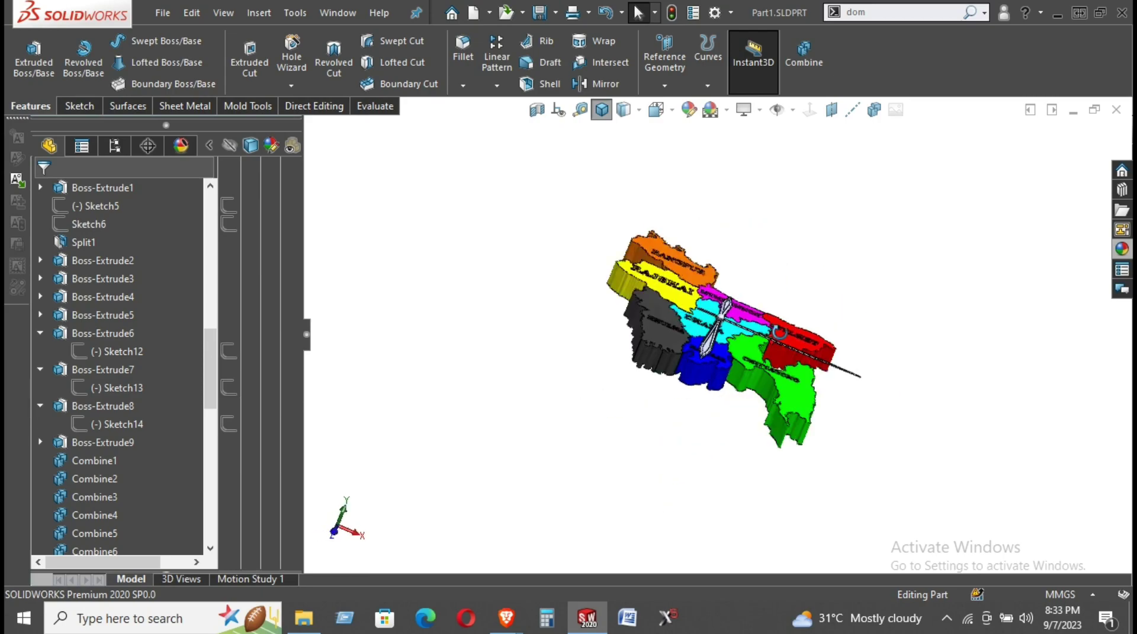
scroll(693, 354, down, 3)
scroll(693, 354, down, 3)
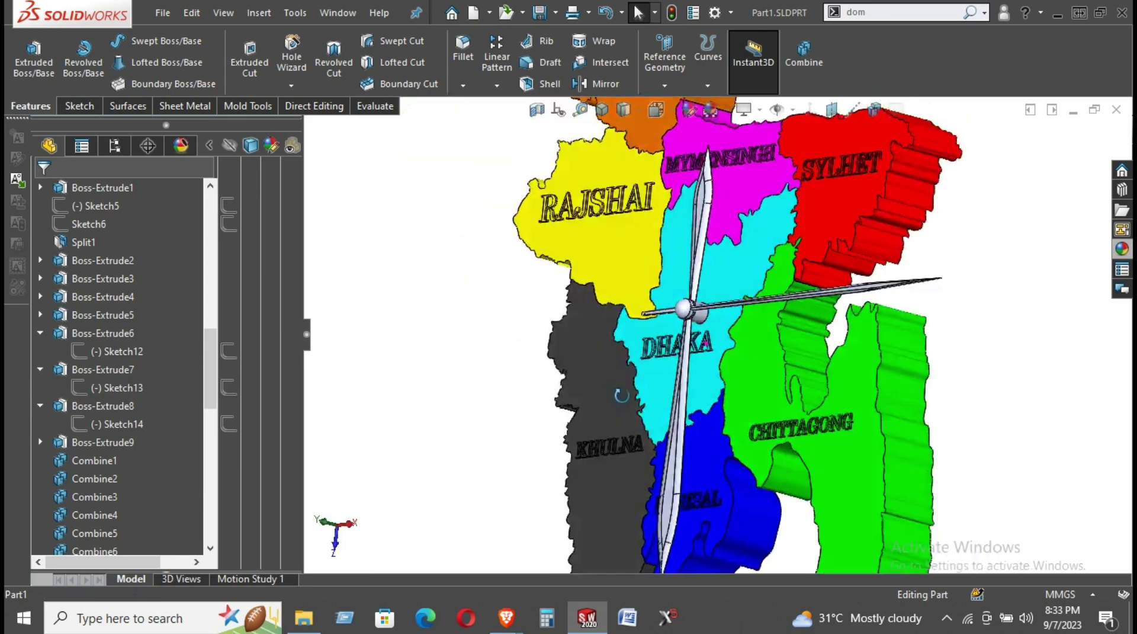
scroll(693, 353, down, 3)
mouse_move(692, 354)
middle_down()
mouse_move(741, 320)
mouse_move(772, 335)
mouse_move(655, 342)
middle_up()
scroll(656, 342, down, 3)
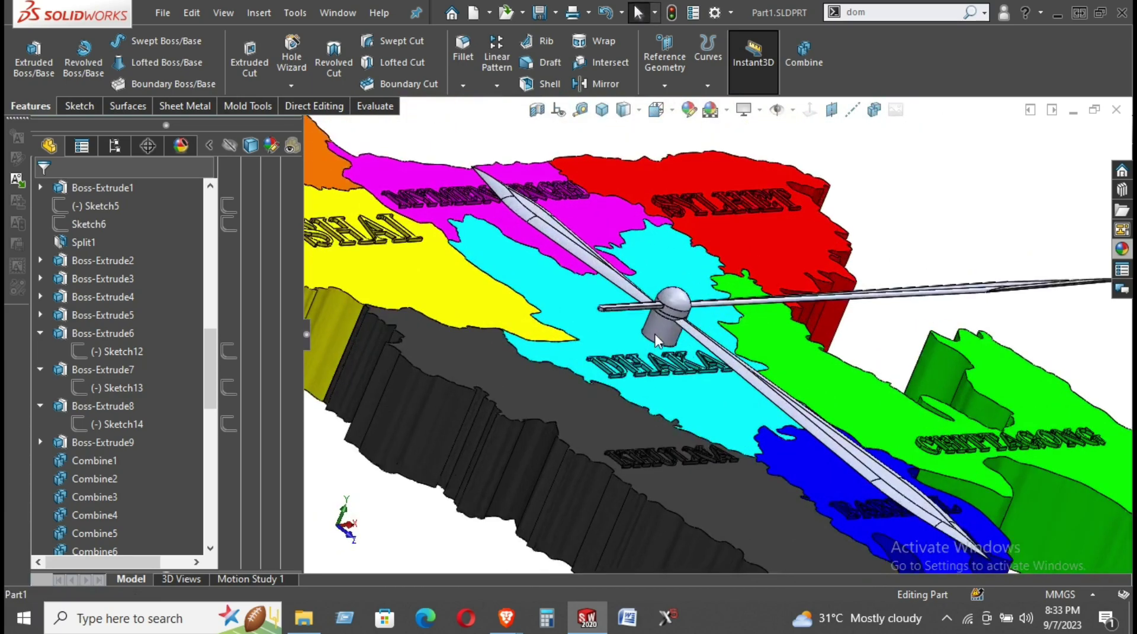
scroll(656, 342, down, 3)
scroll(656, 341, down, 2)
scroll(648, 364, down, 2)
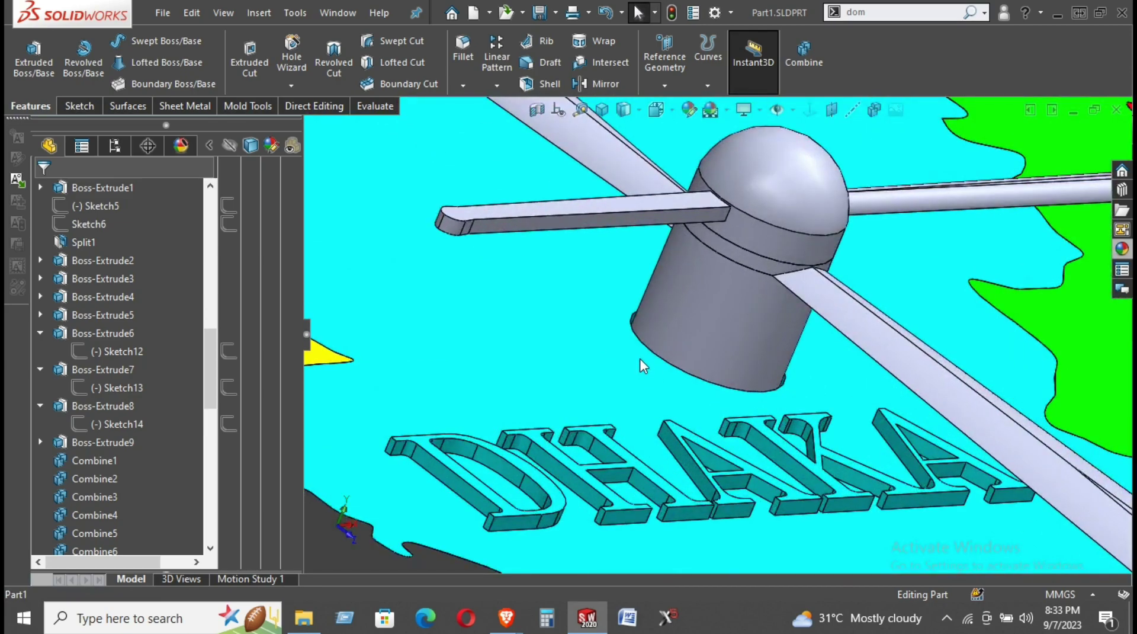
middle_drag(639, 358, 716, 371)
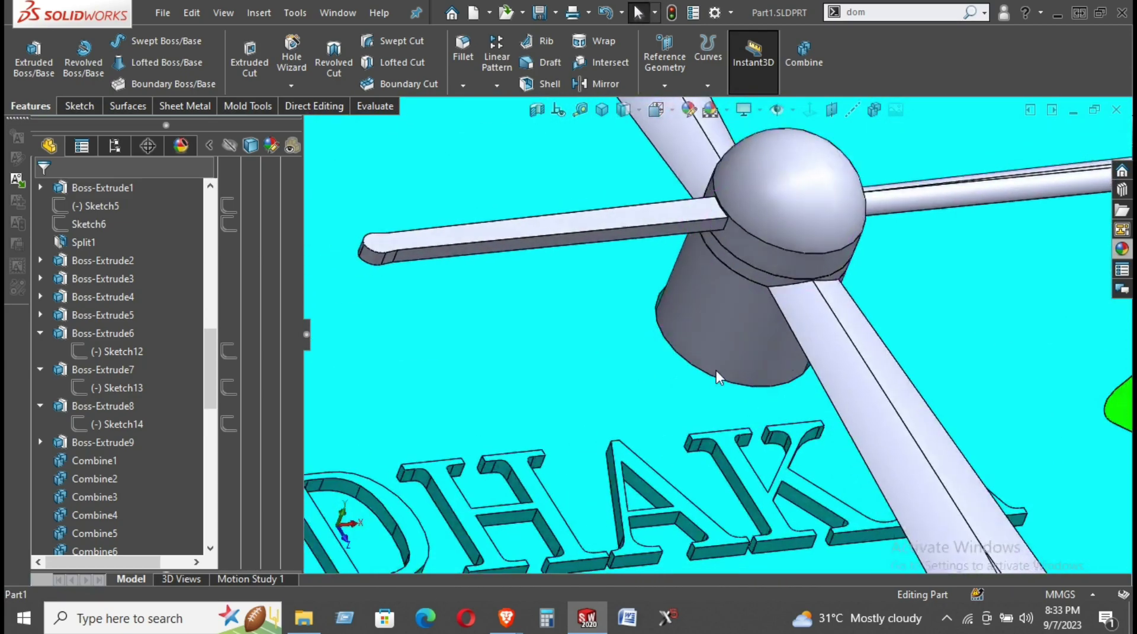
scroll(716, 374, up, 3)
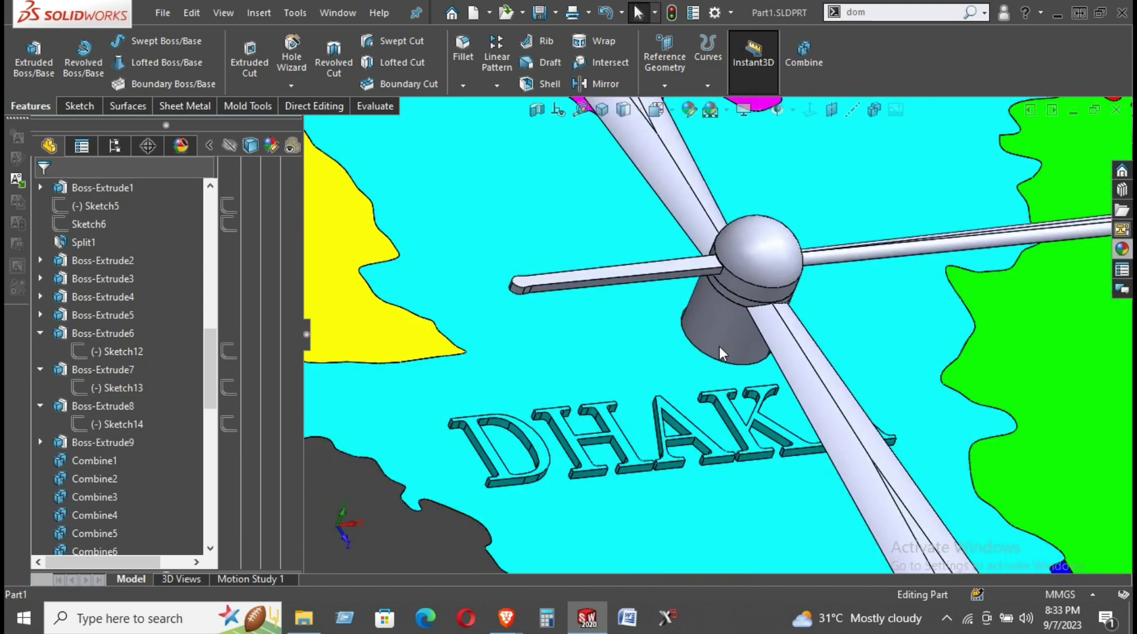
Start a sketch on the cylinder face and convert the dome's circular edge into a 4.8 mm circle.
right_click(697, 359)
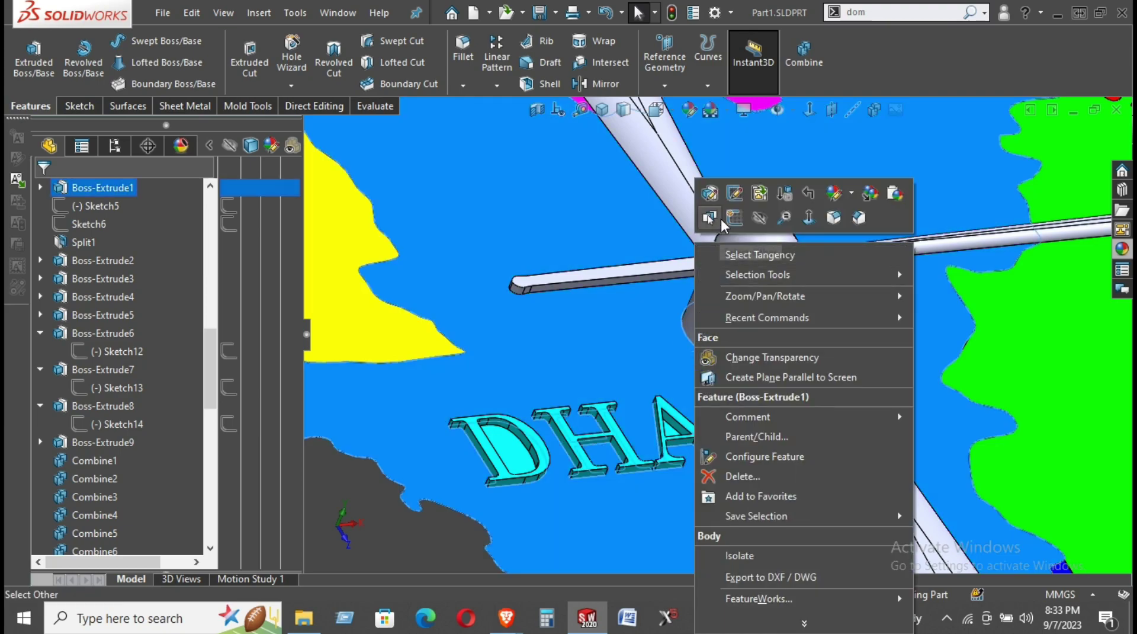
click(742, 225)
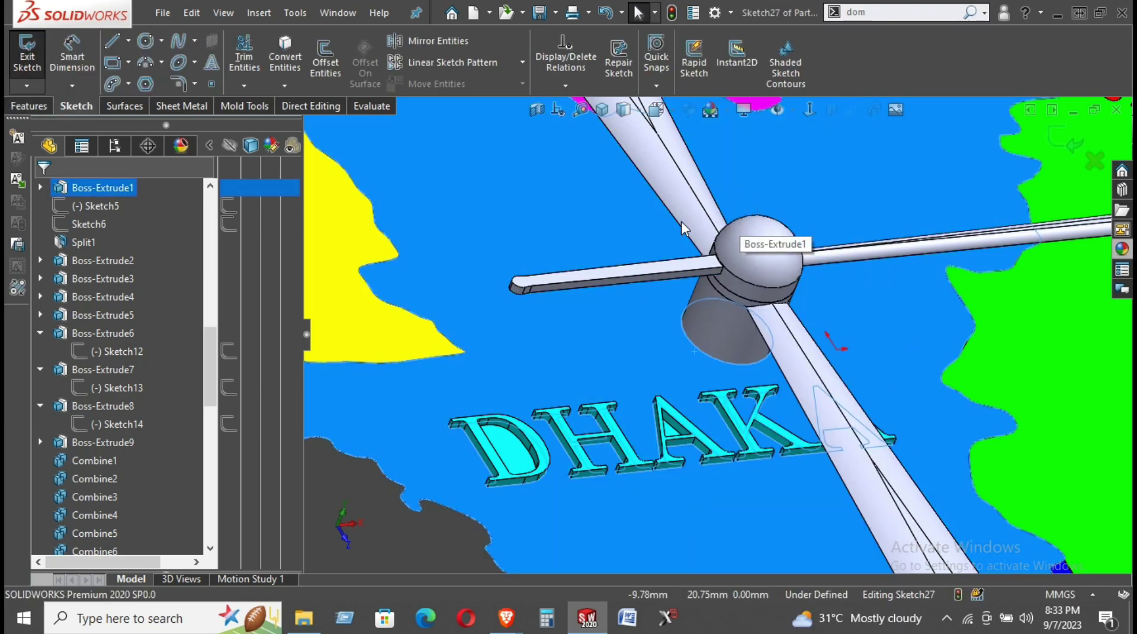
click(723, 360)
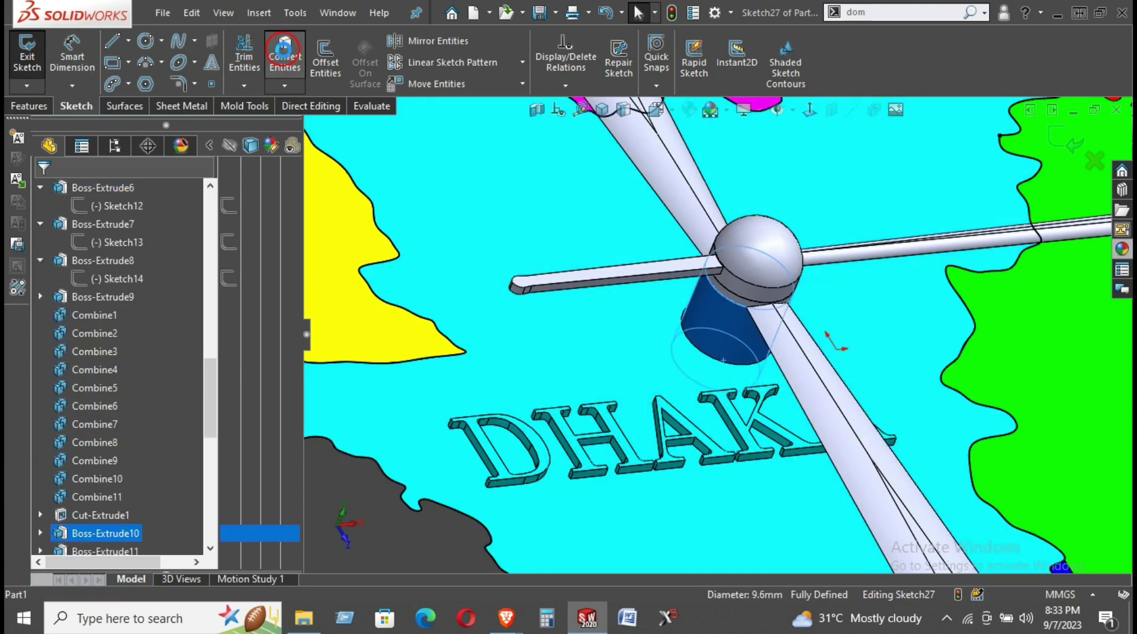
click(283, 50)
click(699, 237)
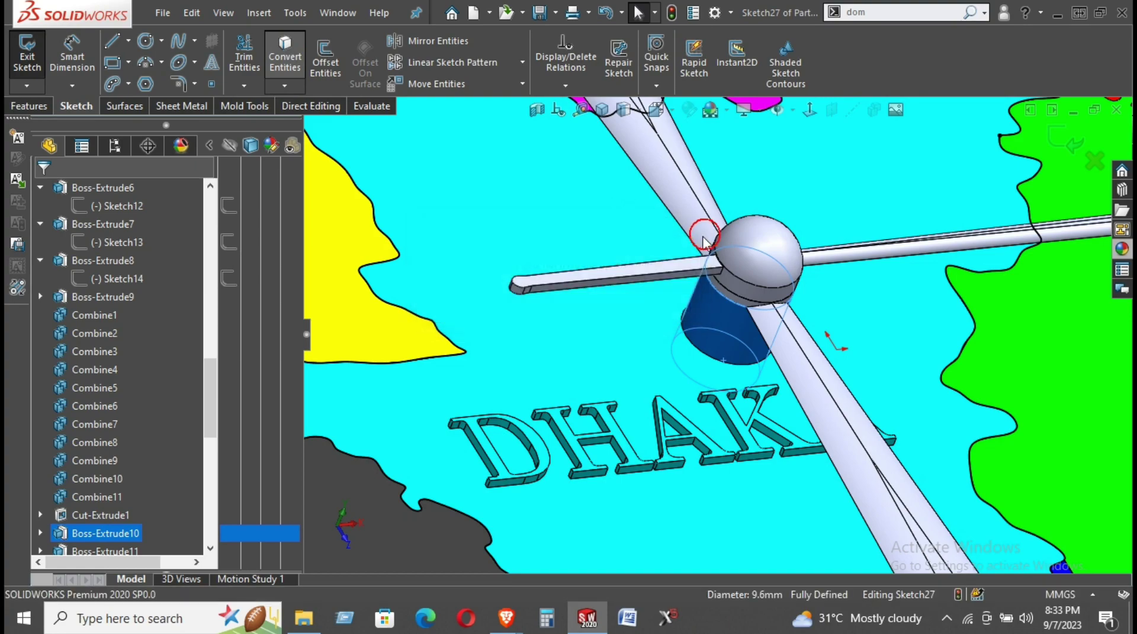
click(734, 304)
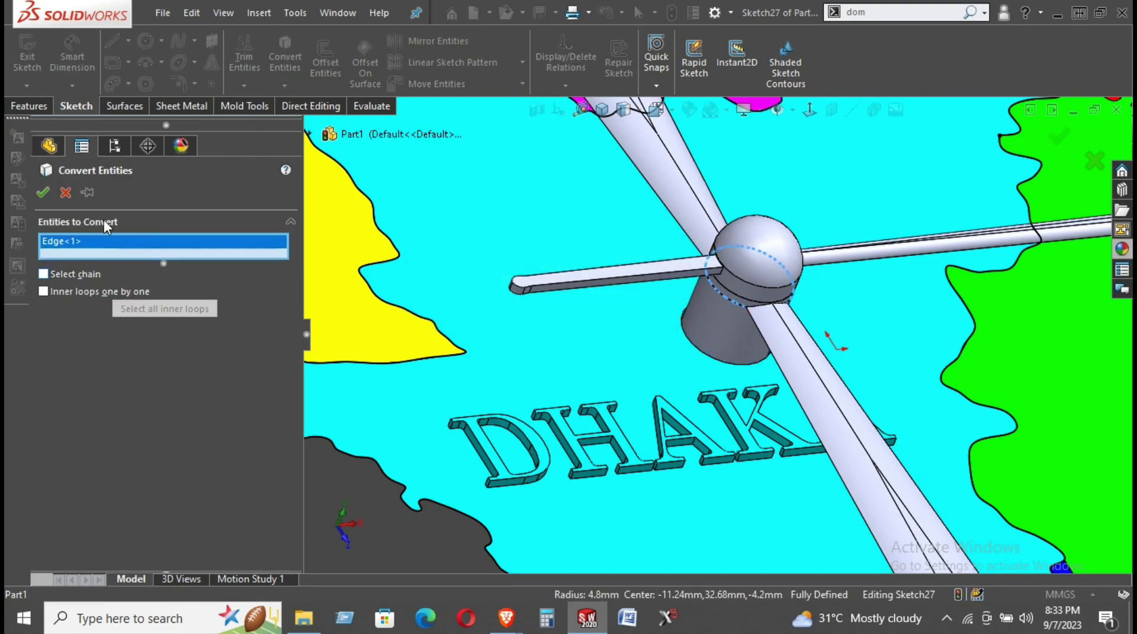
click(44, 190)
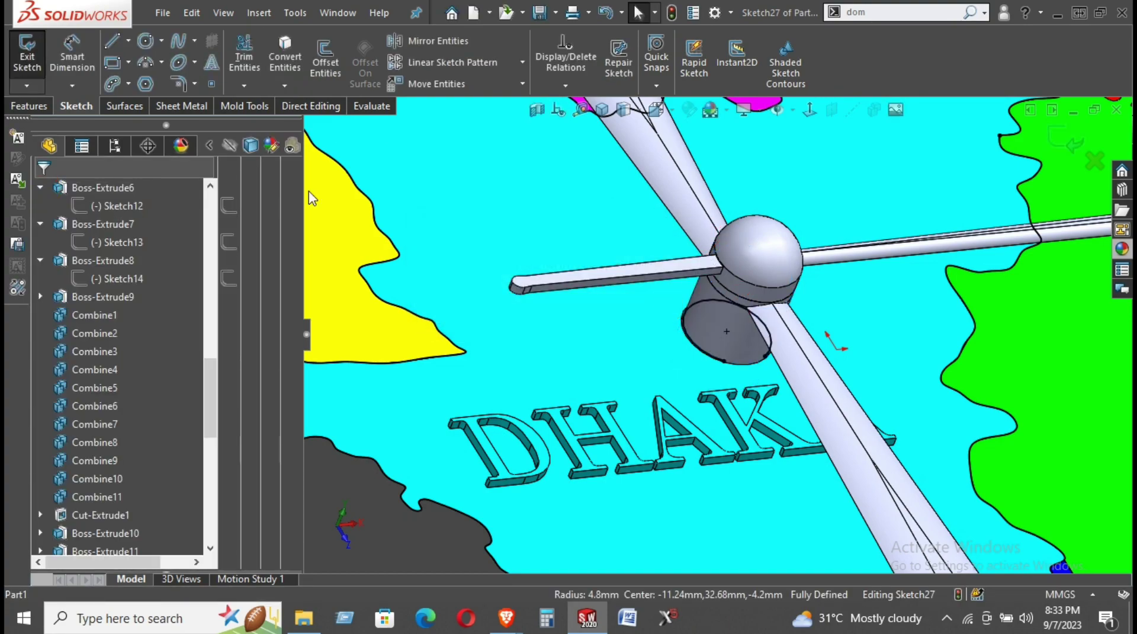
View the sketch Normal To, zoom in and inspect the converted arc.
key(ctrl+8)
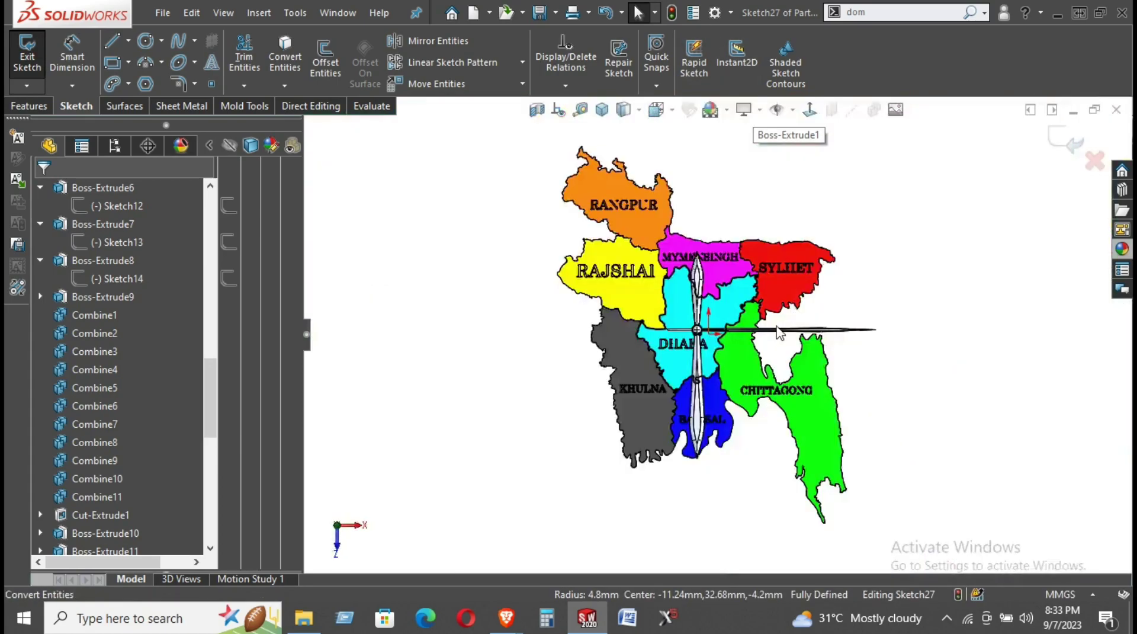
scroll(779, 333, down, 3)
scroll(787, 320, down, 5)
scroll(806, 284, down, 4)
scroll(709, 287, down, 3)
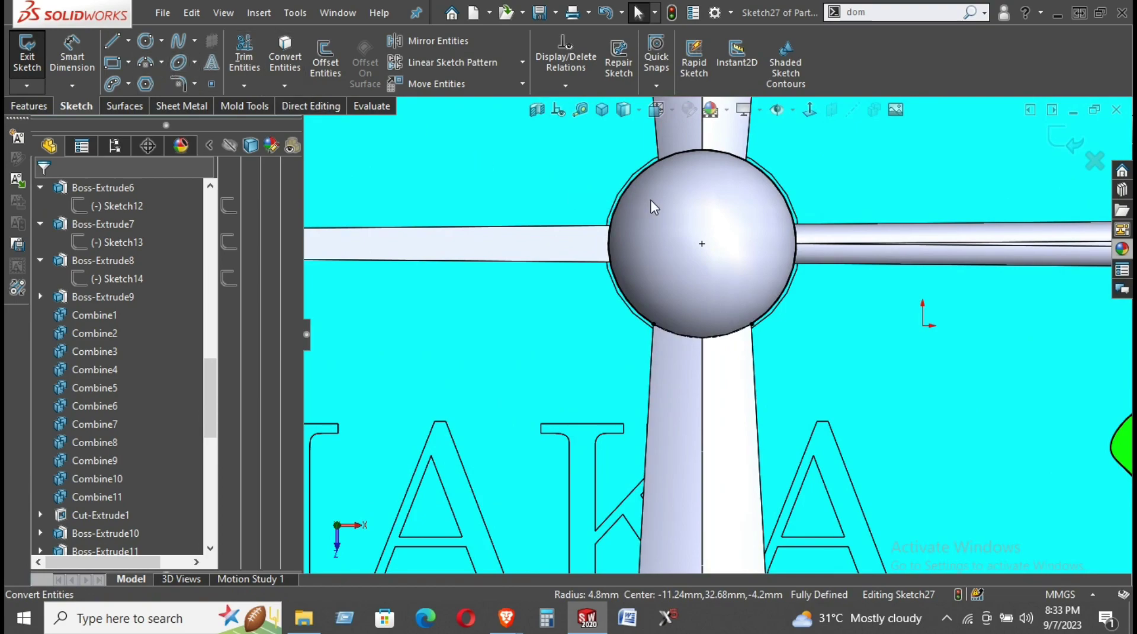
click(764, 175)
right_click(765, 177)
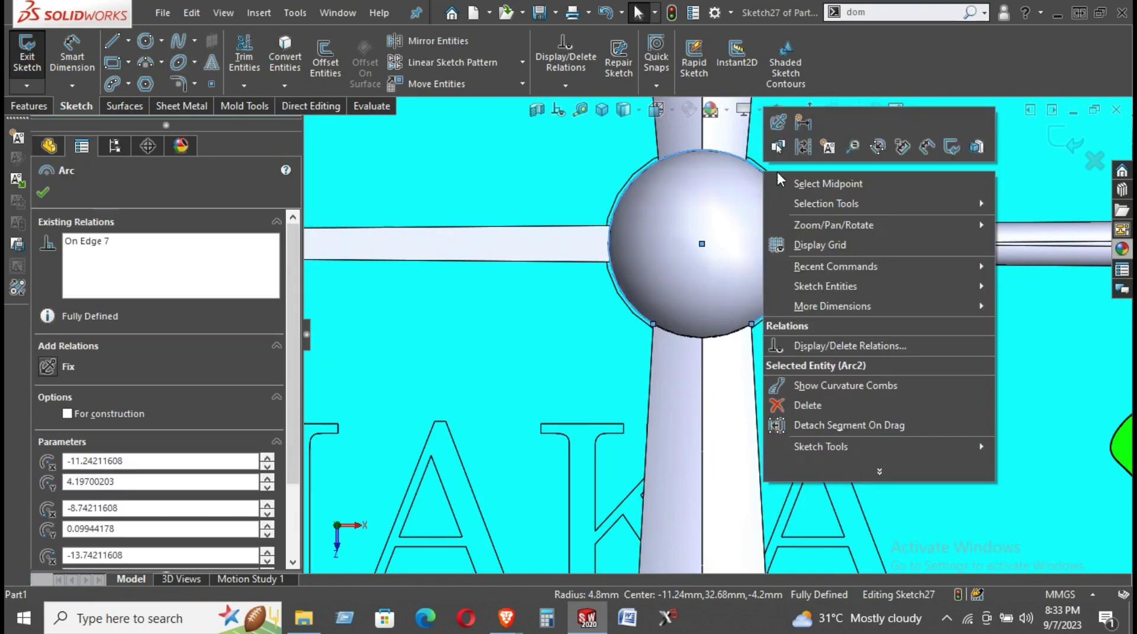
click(774, 144)
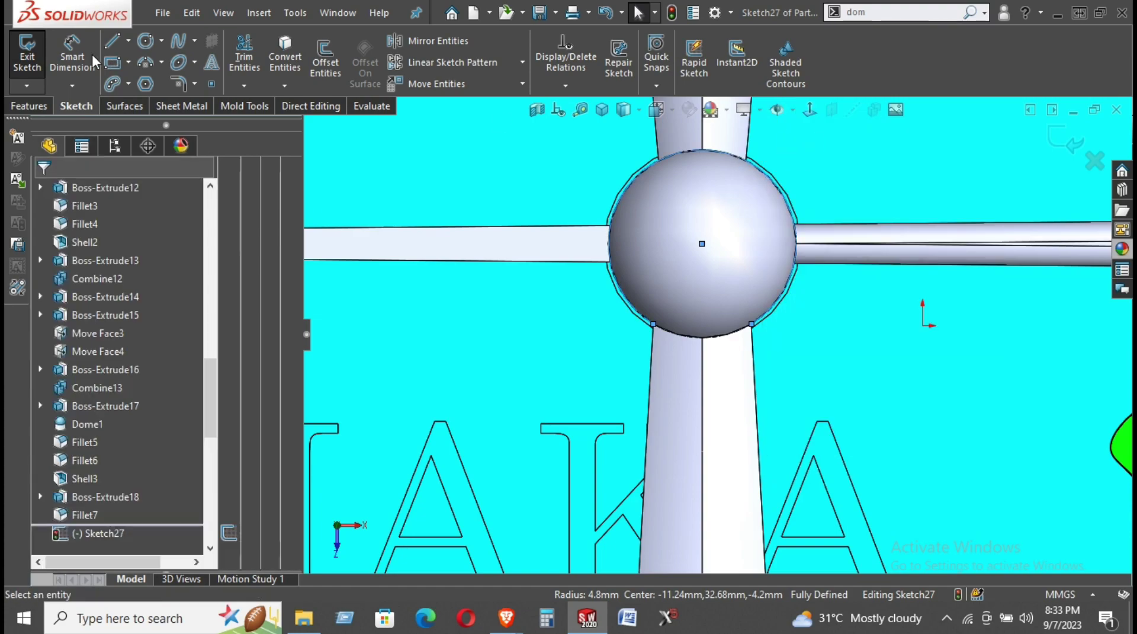
Draw a hexagon centred on the dome and dimension one side to 6 mm.
click(146, 83)
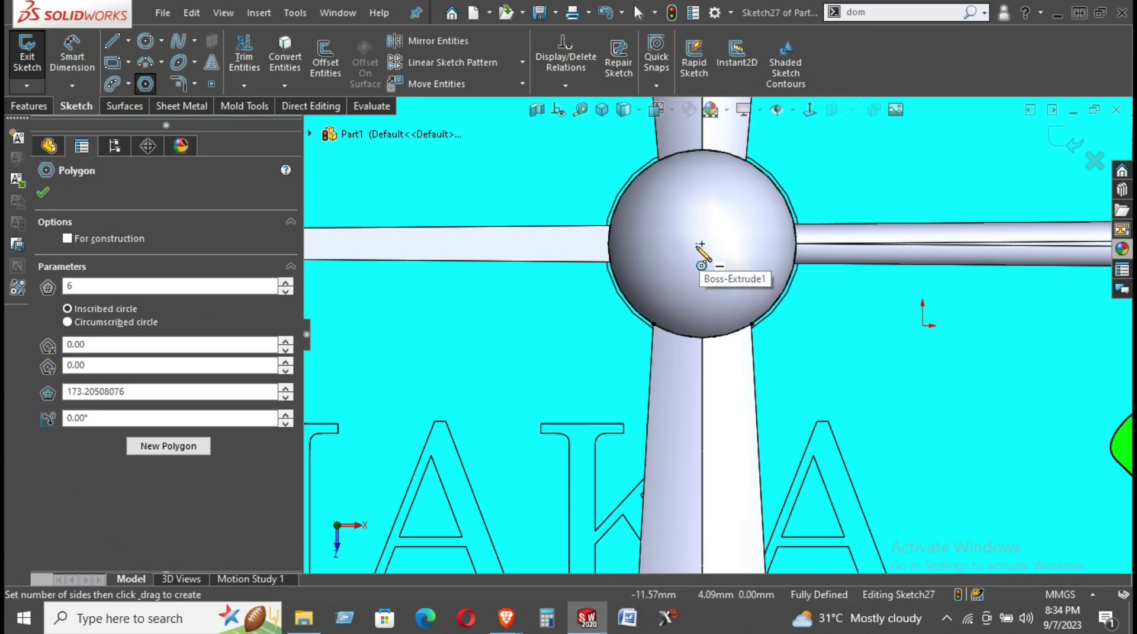
click(702, 244)
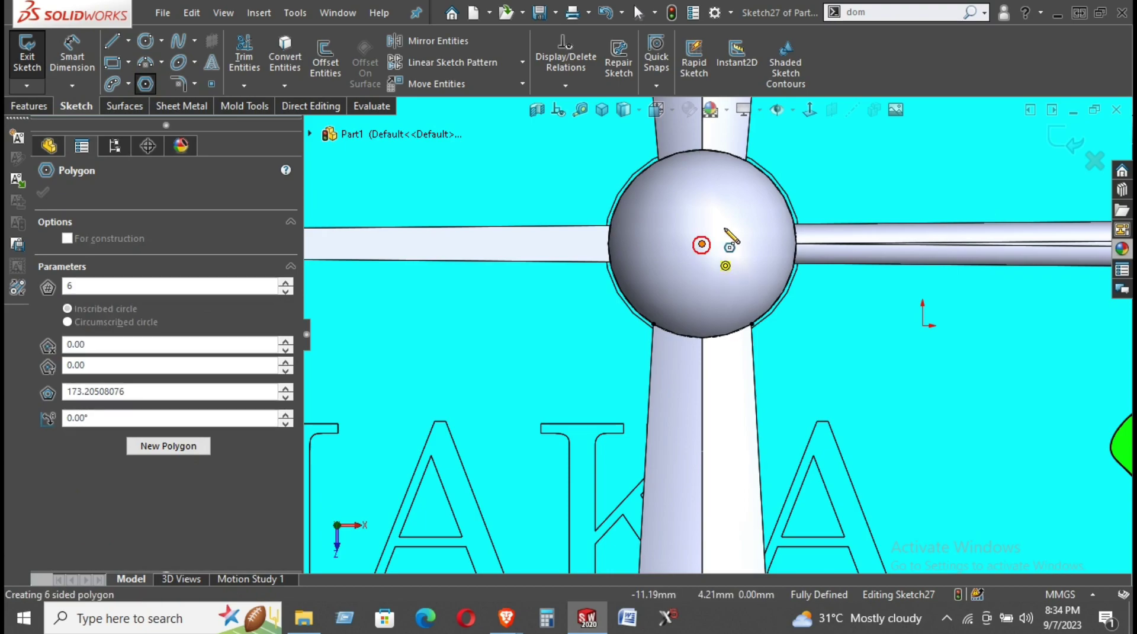
click(771, 142)
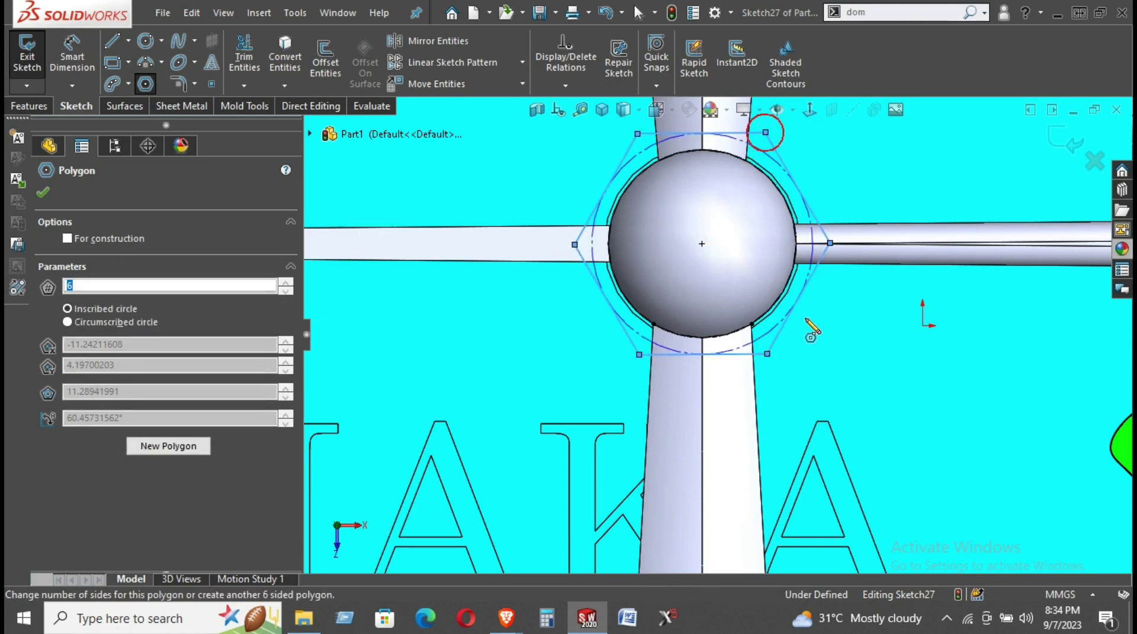
right_drag(850, 354, 850, 314)
click(745, 135)
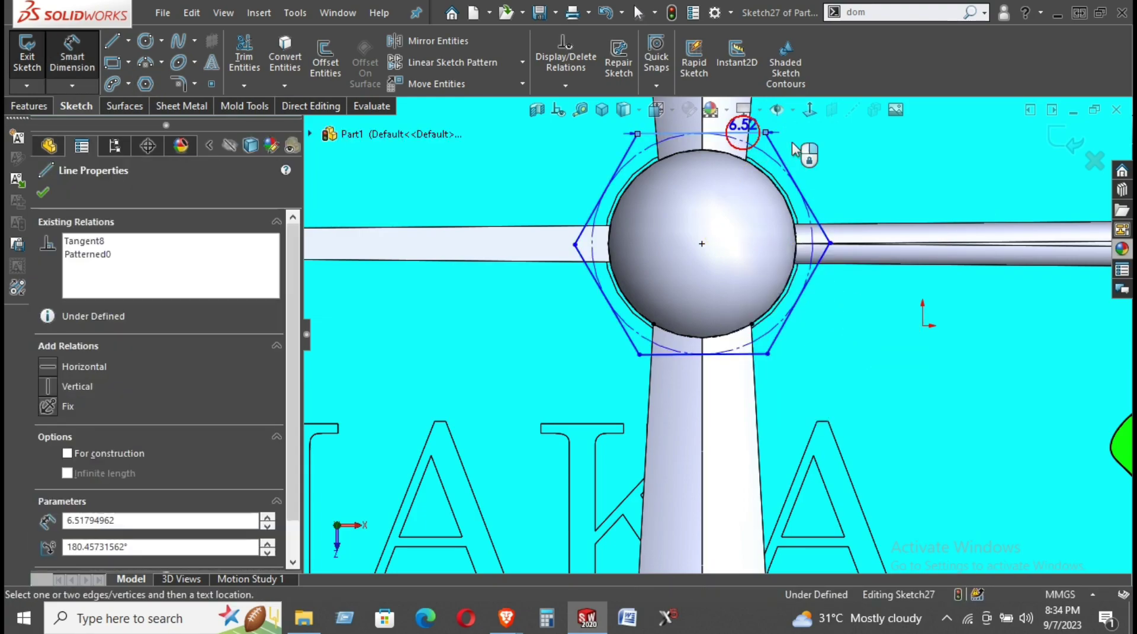
click(800, 132)
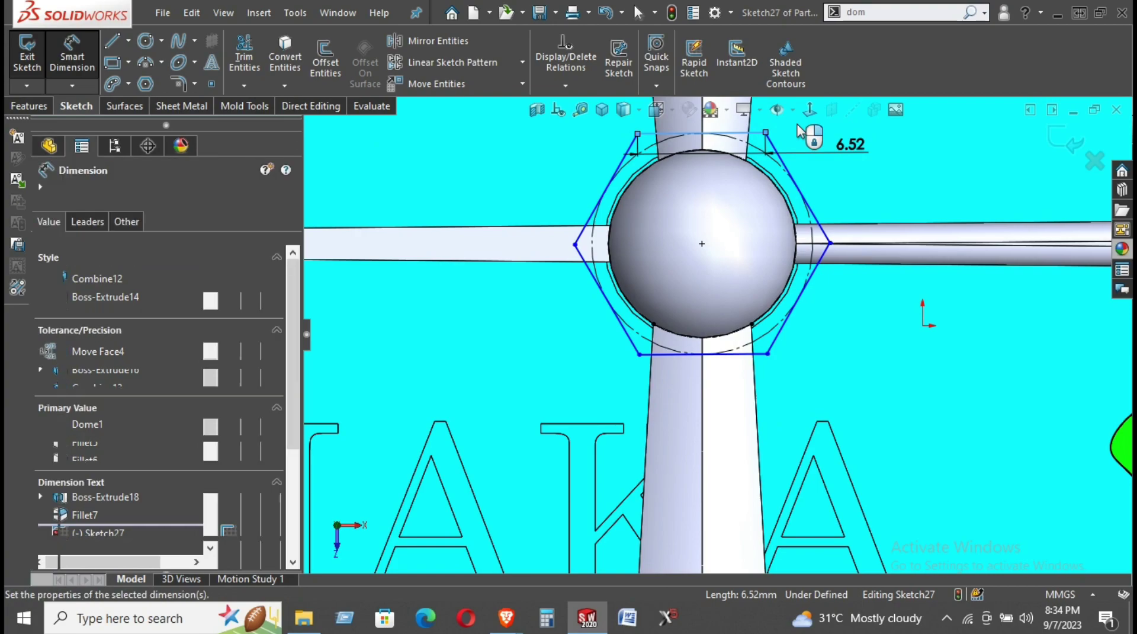
key(Return)
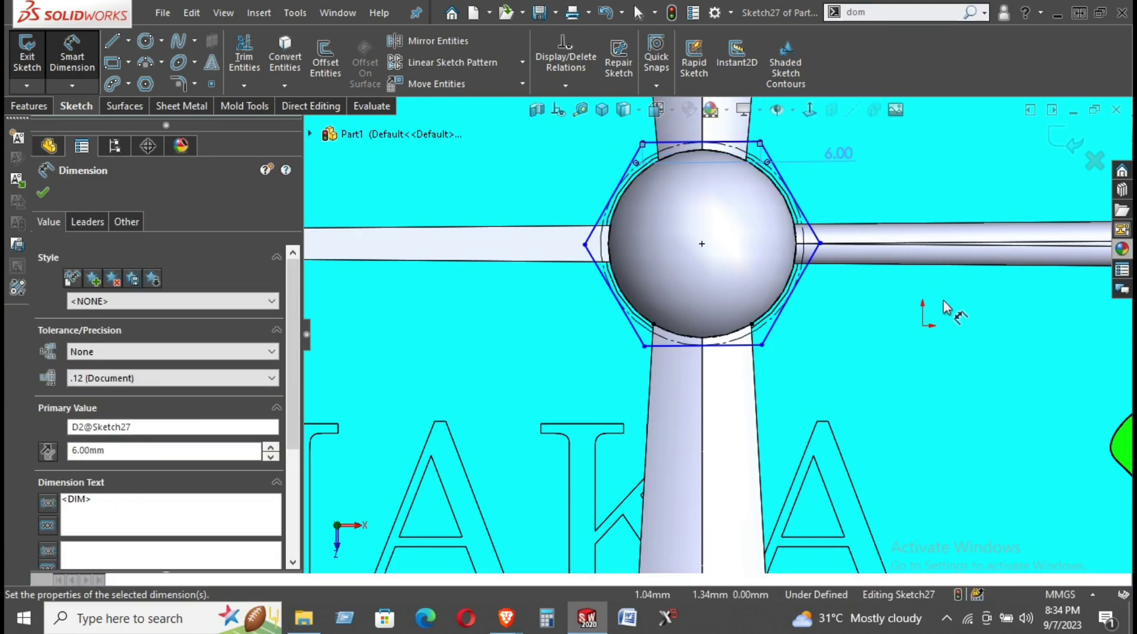
Make the hexagon's bottom edge horizontal to fully define the sketch.
right_click(903, 173)
click(932, 225)
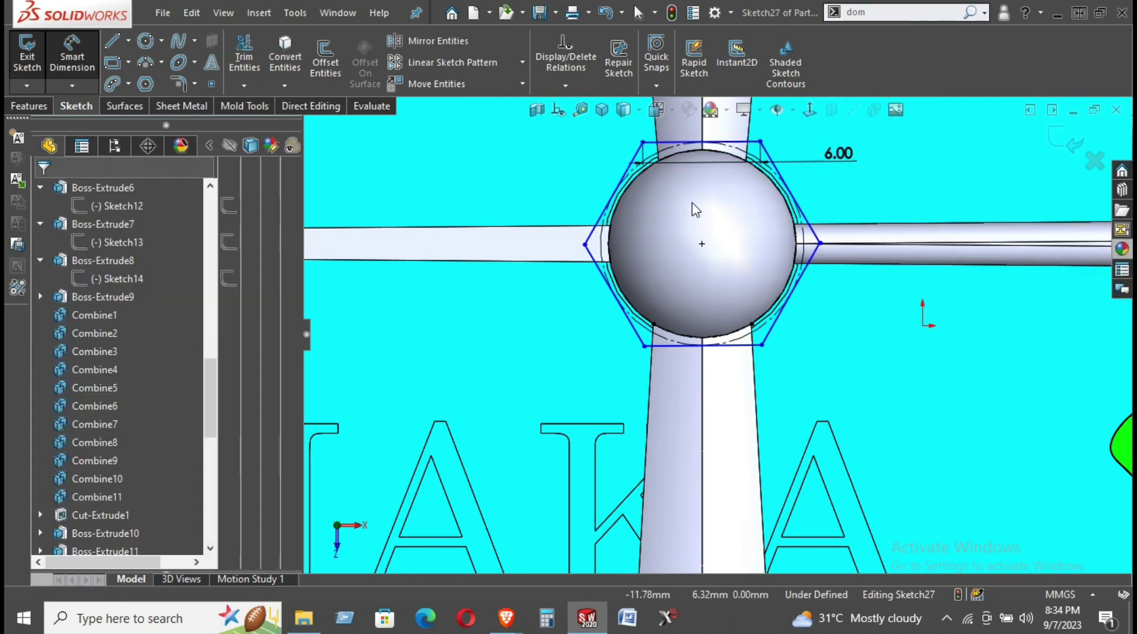
click(702, 243)
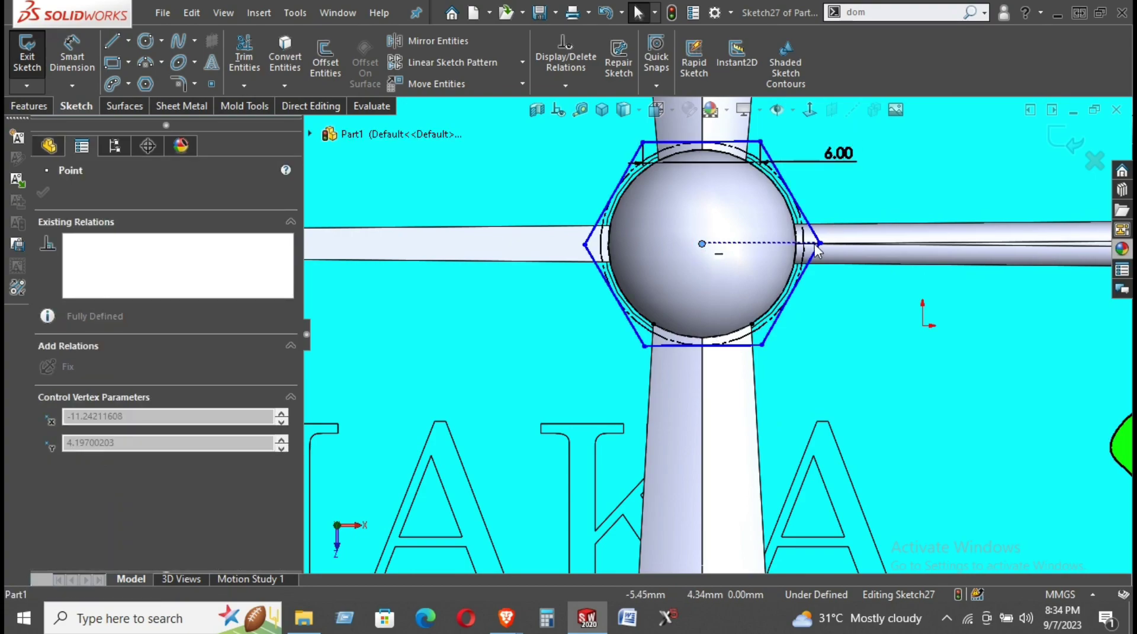
click(793, 195)
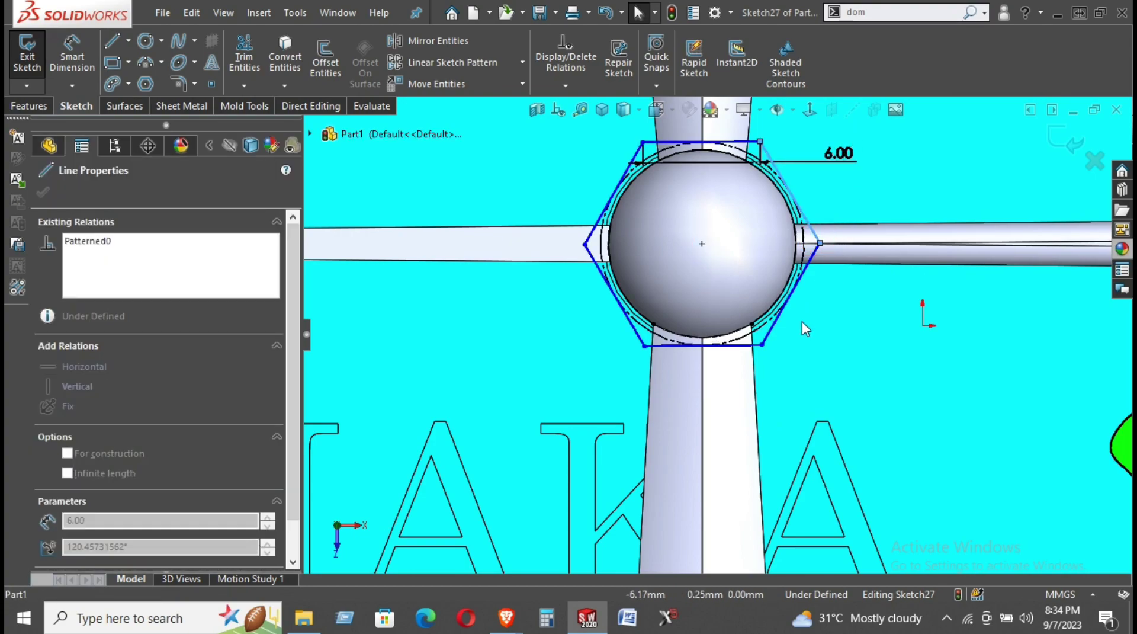
drag(761, 344, 791, 374)
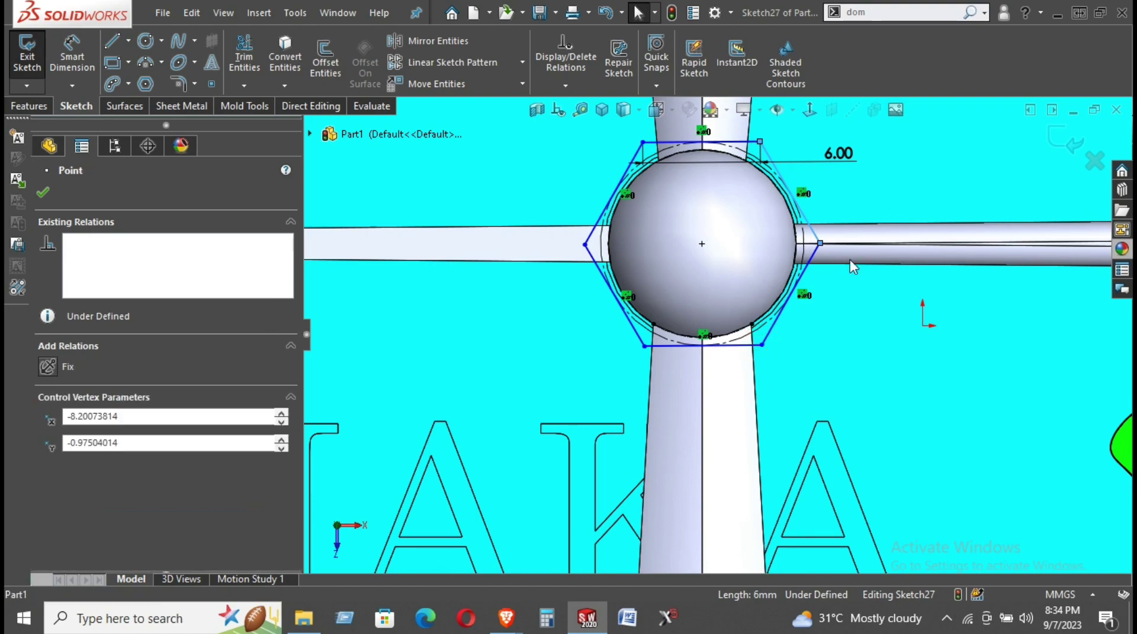
click(746, 342)
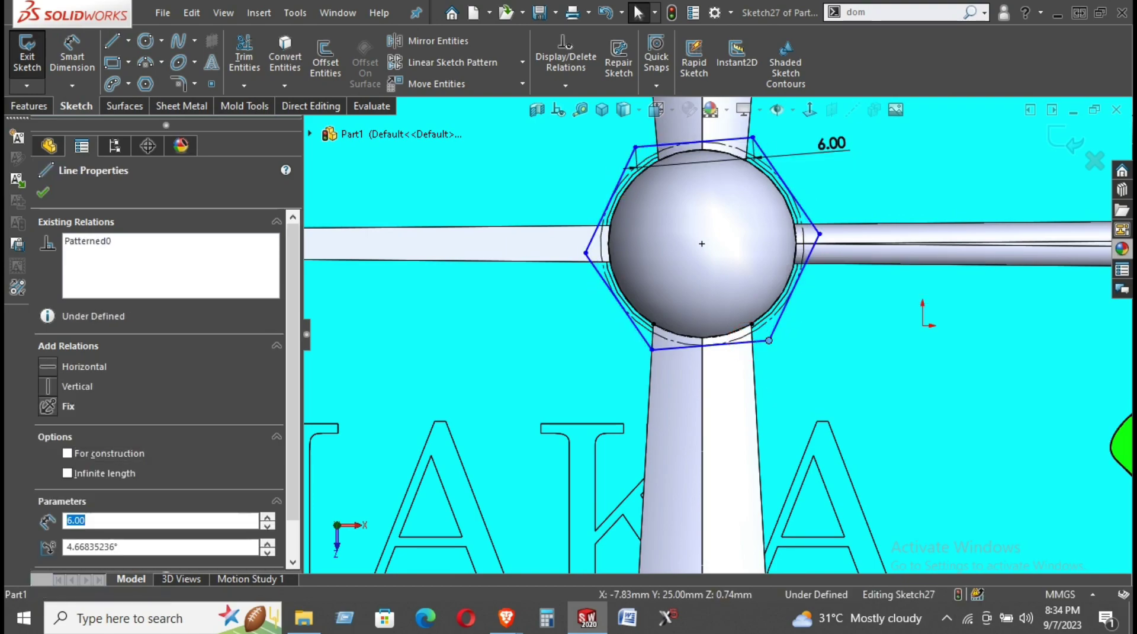
click(800, 268)
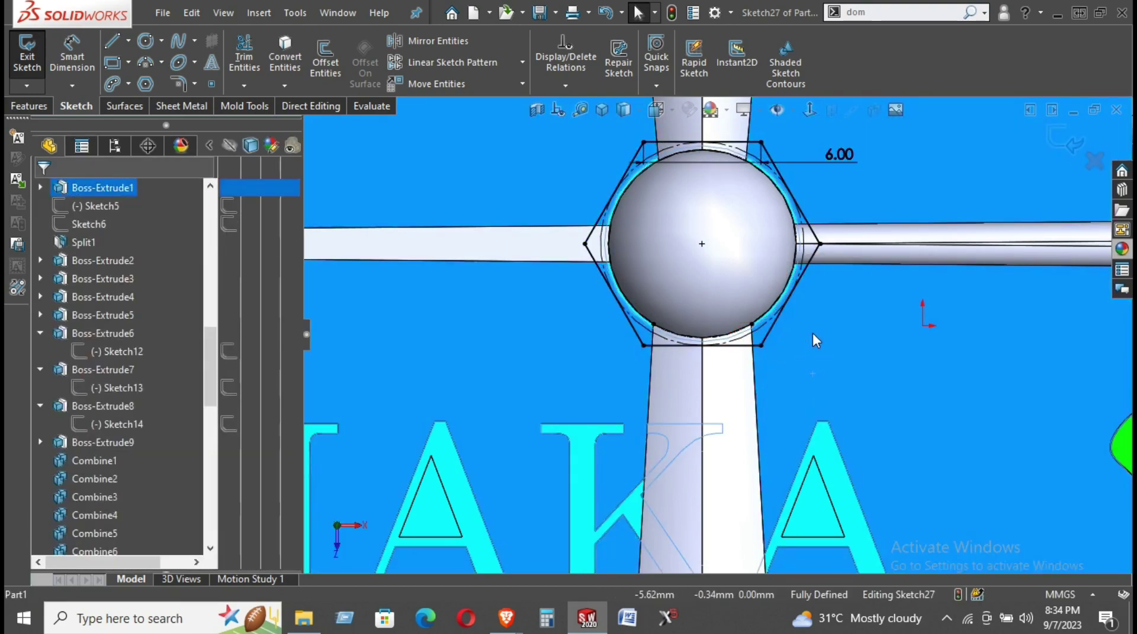
scroll(817, 338, up, 3)
middle_drag(771, 357, 613, 399)
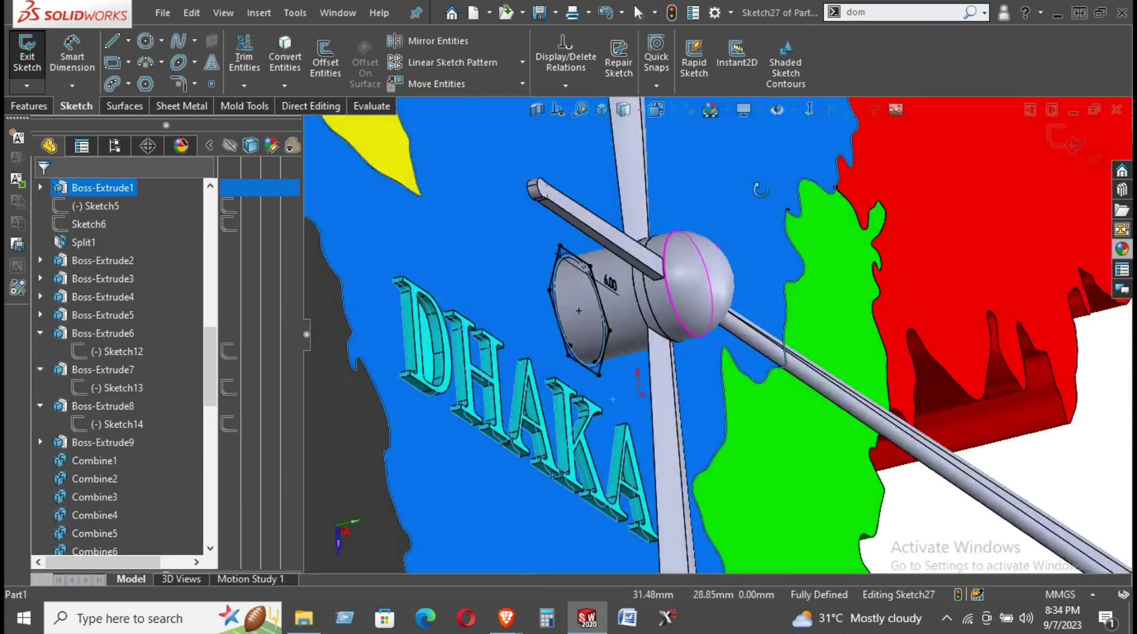
click(29, 106)
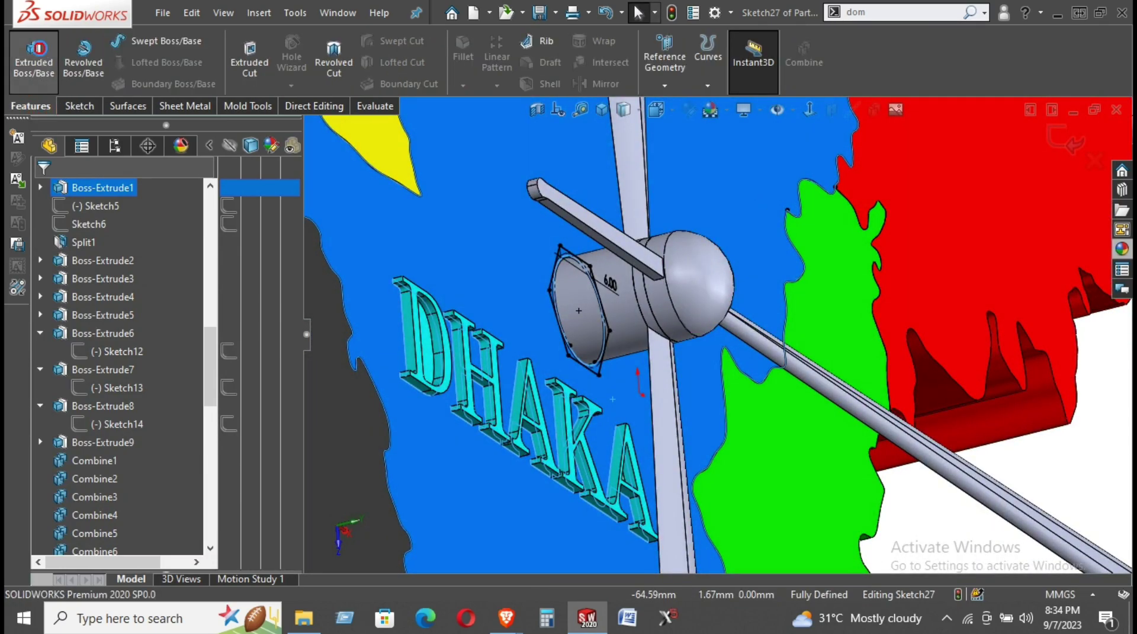
Boss-extrude the hexagon sketch Blind 1.00 mm with Merge result turned off.
click(37, 52)
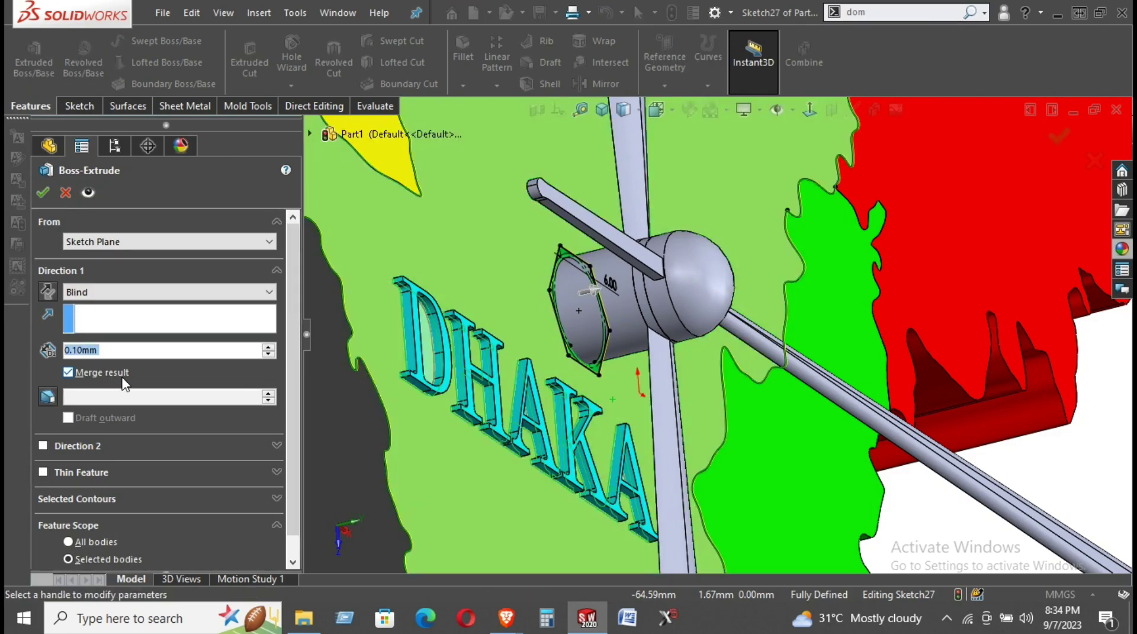
text(1)
key(Return)
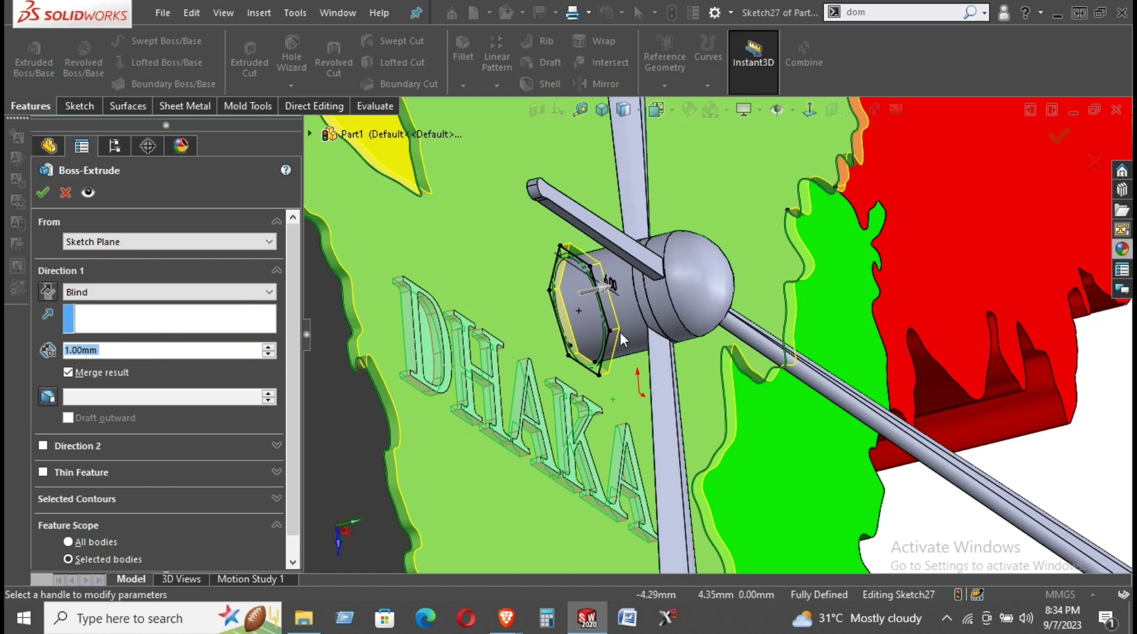
scroll(593, 314, down, 2)
scroll(593, 314, down, 2)
scroll(594, 314, down, 2)
mouse_move(560, 246)
middle_down()
mouse_move(533, 296)
mouse_move(604, 329)
middle_up()
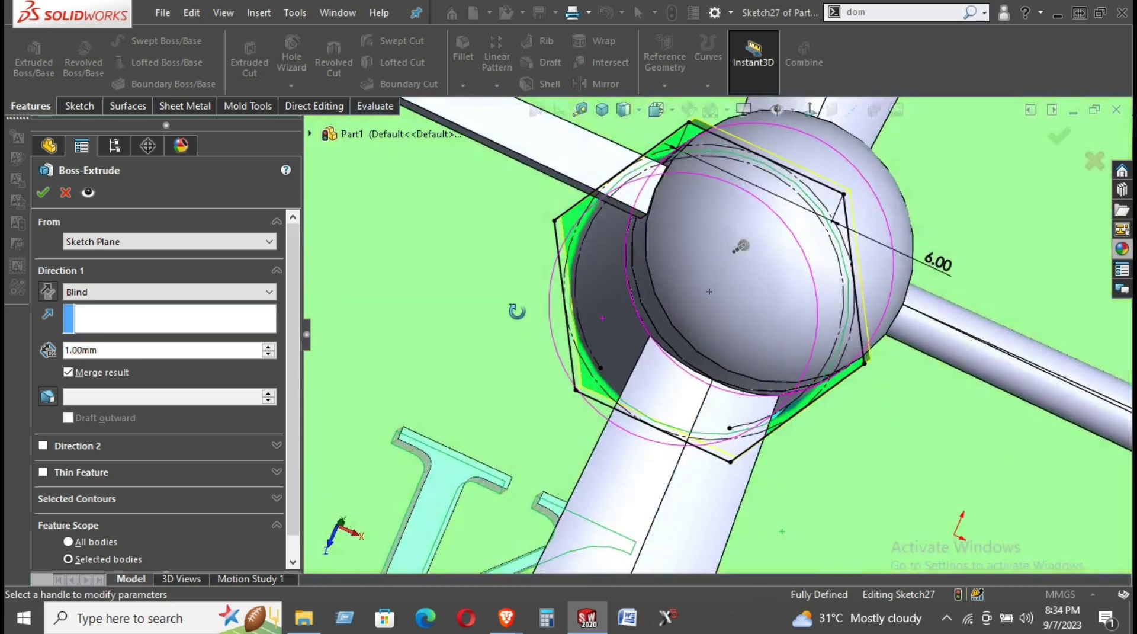
scroll(599, 333, up, 3)
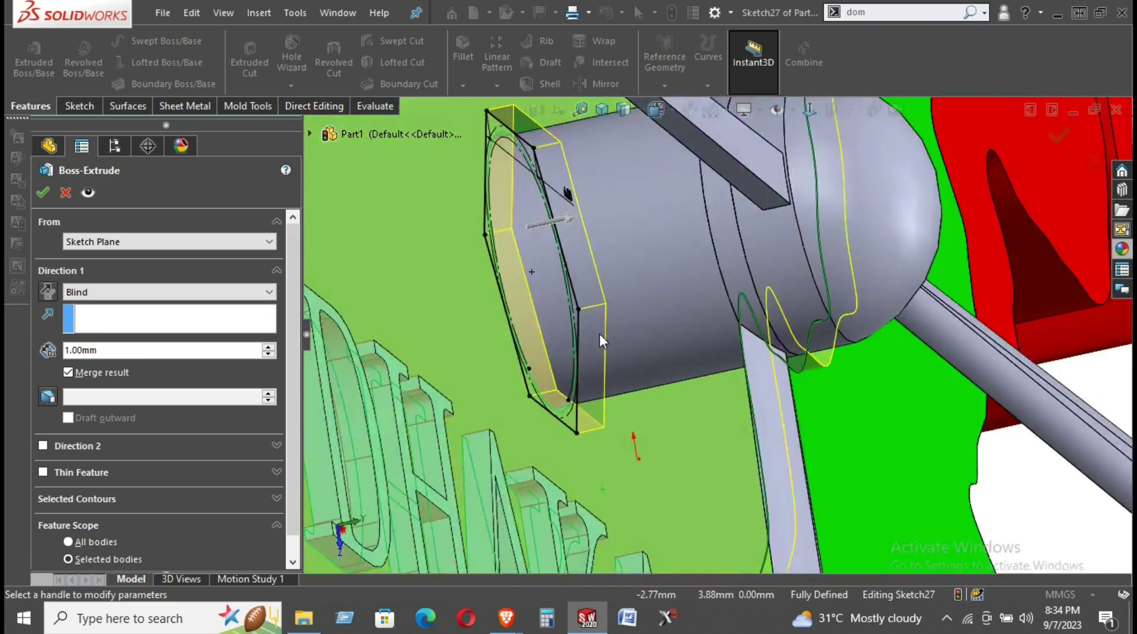
scroll(598, 333, up, 3)
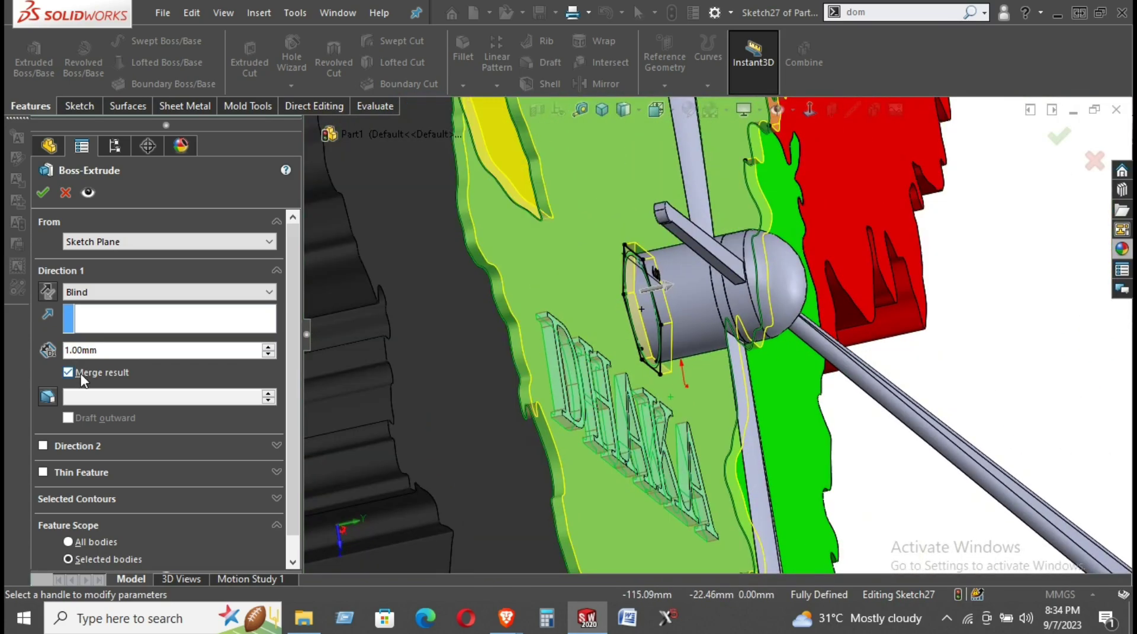
click(81, 373)
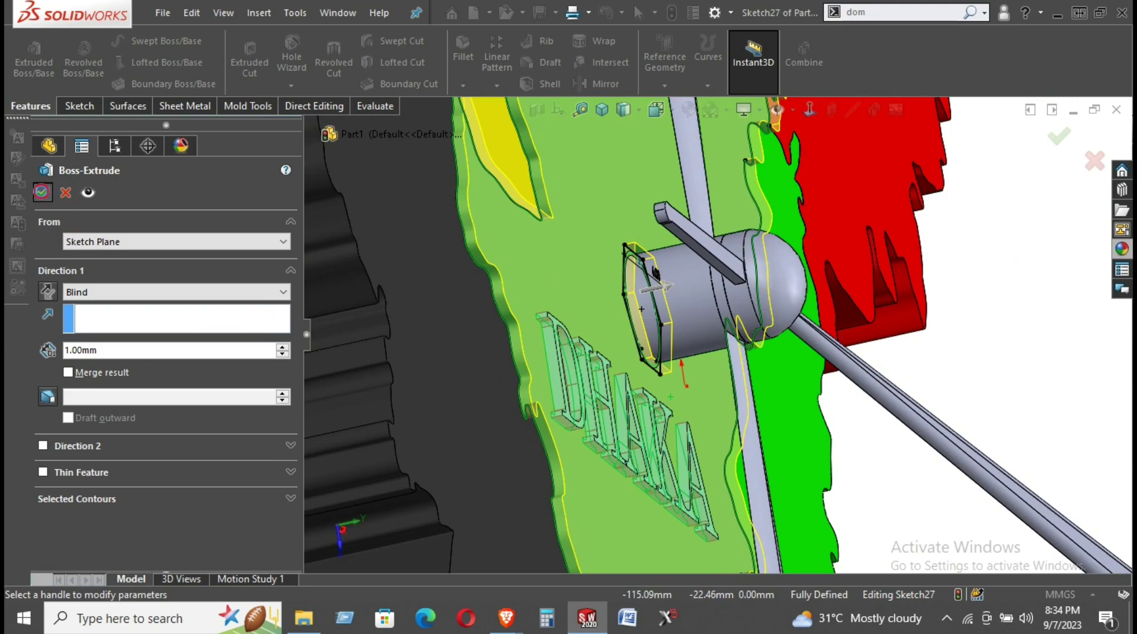
click(41, 190)
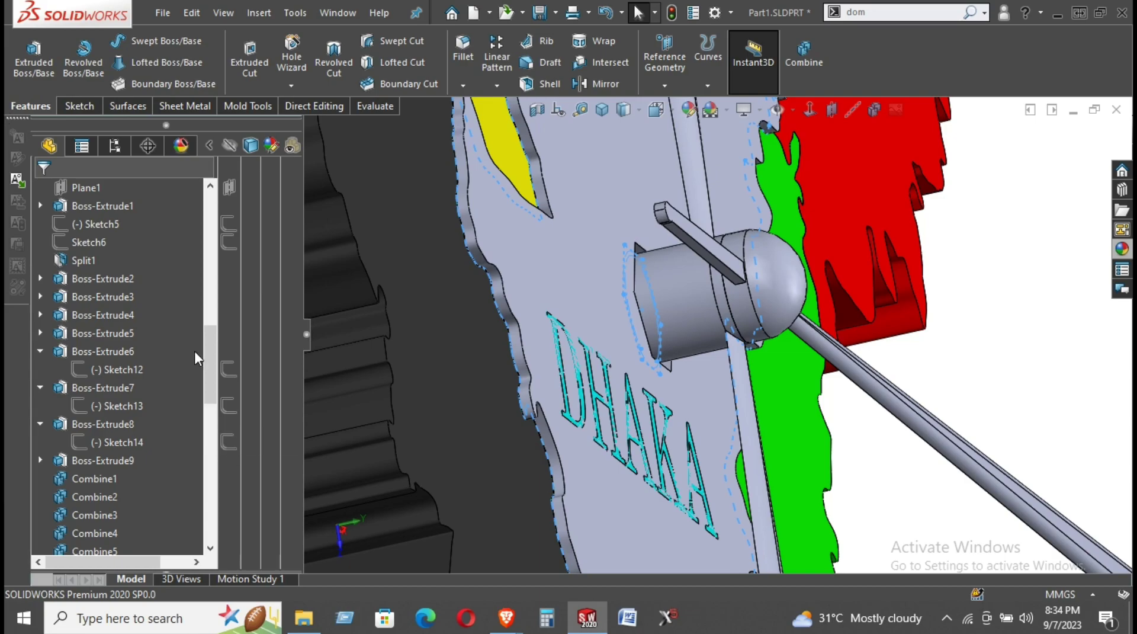
scroll(768, 280, up, 3)
key(ctrl+1)
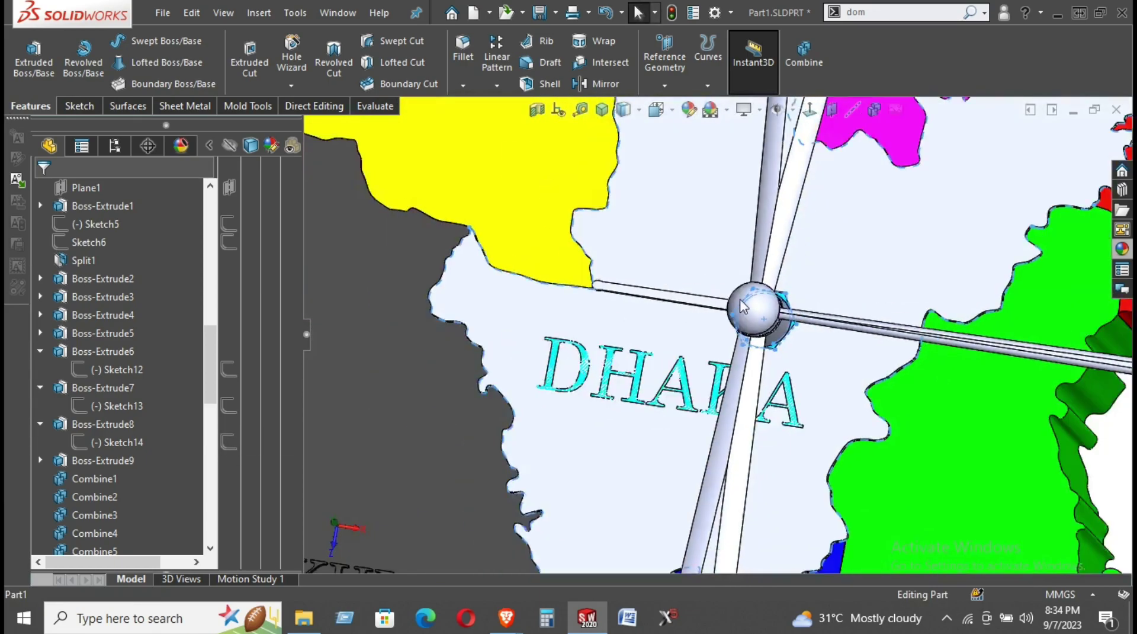
scroll(740, 311, up, 3)
scroll(744, 305, up, 2)
scroll(83, 503, down, 4)
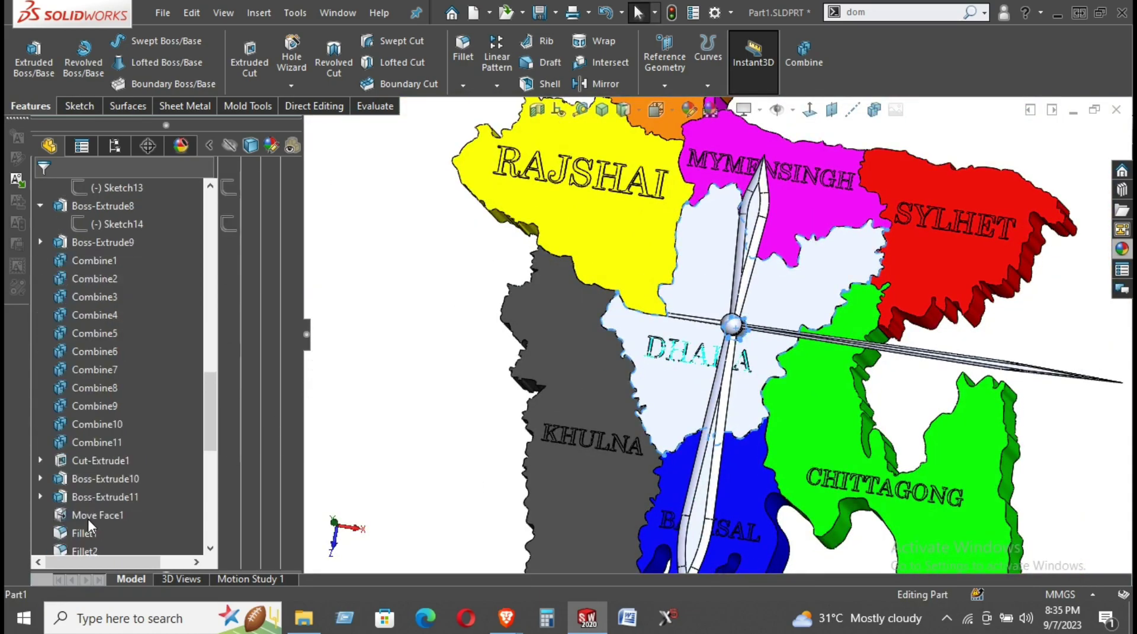
scroll(92, 515, down, 4)
scroll(96, 513, down, 2)
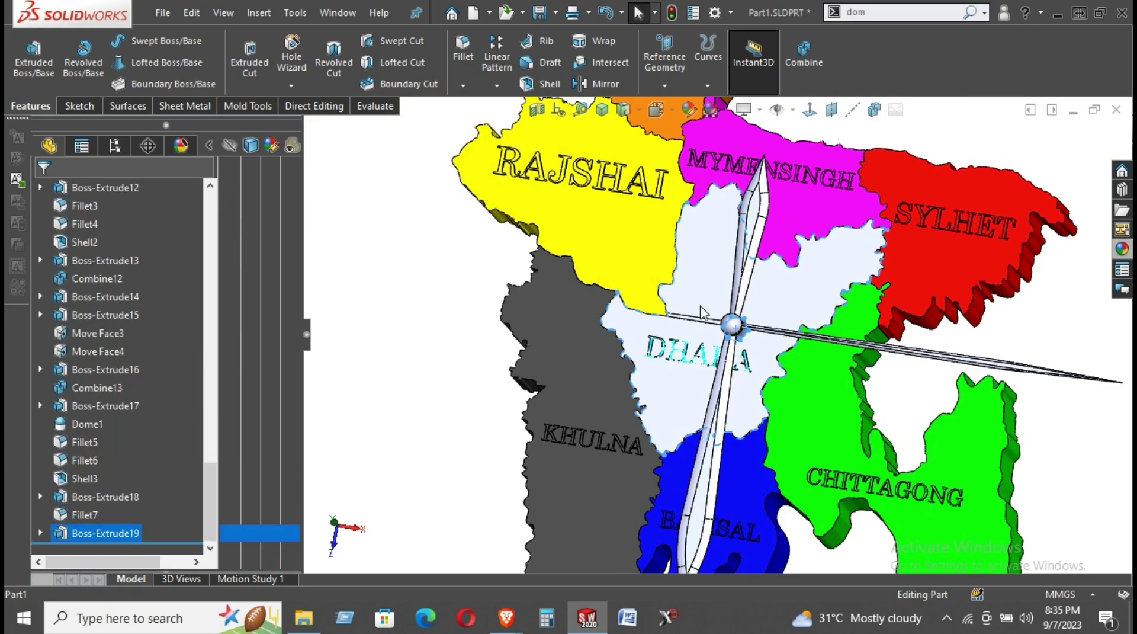
middle_drag(701, 312, 861, 353)
click(735, 327)
scroll(682, 316, down, 2)
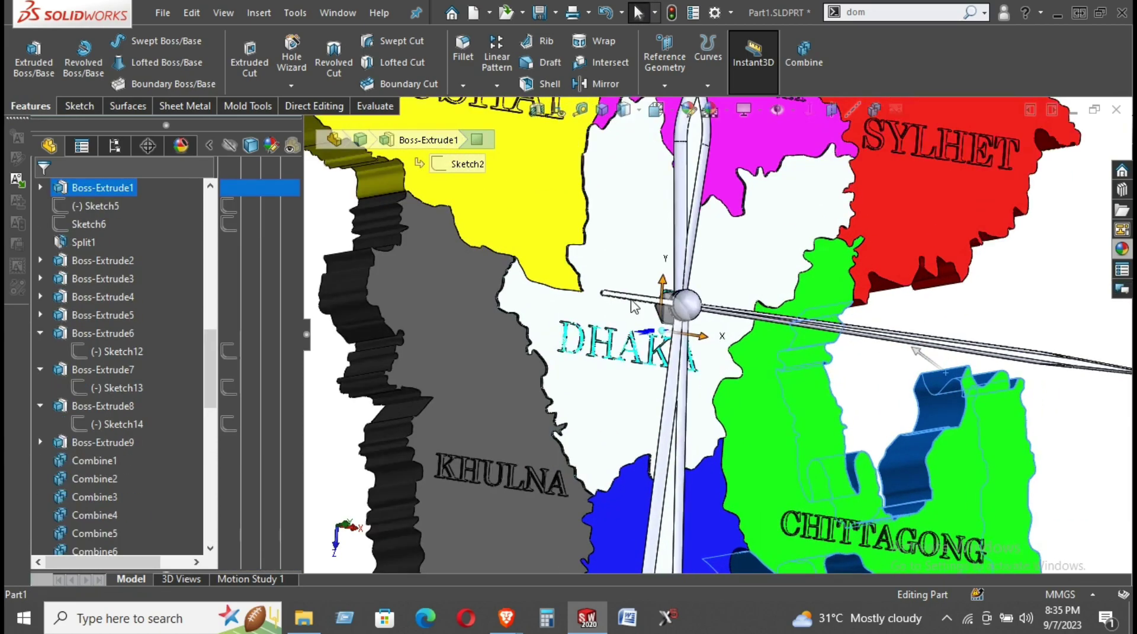
scroll(681, 317, down, 2)
scroll(678, 316, down, 1)
middle_drag(678, 316, 613, 161)
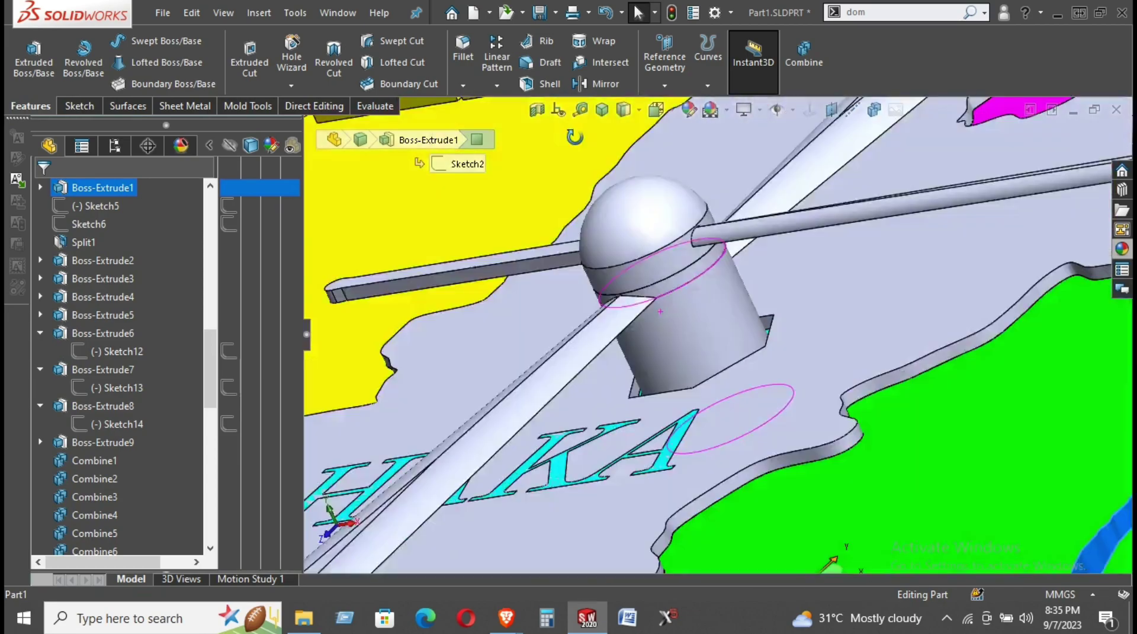
scroll(665, 251, up, 2)
scroll(665, 251, up, 3)
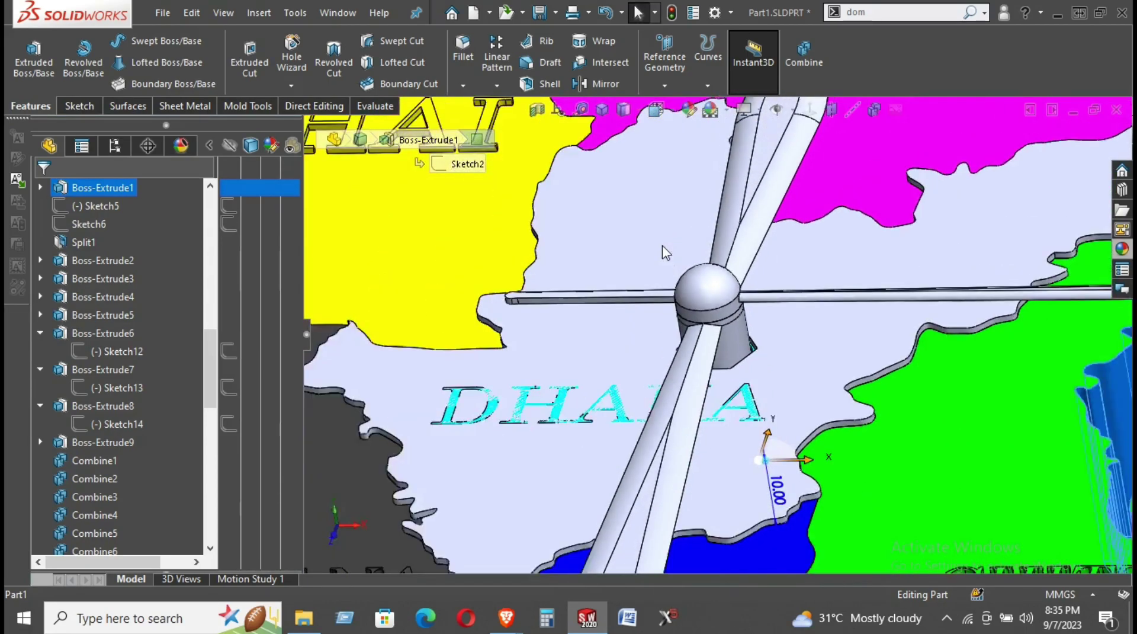
scroll(665, 251, up, 2)
mouse_move(665, 251)
middle_down()
mouse_move(729, 173)
mouse_move(681, 326)
middle_up()
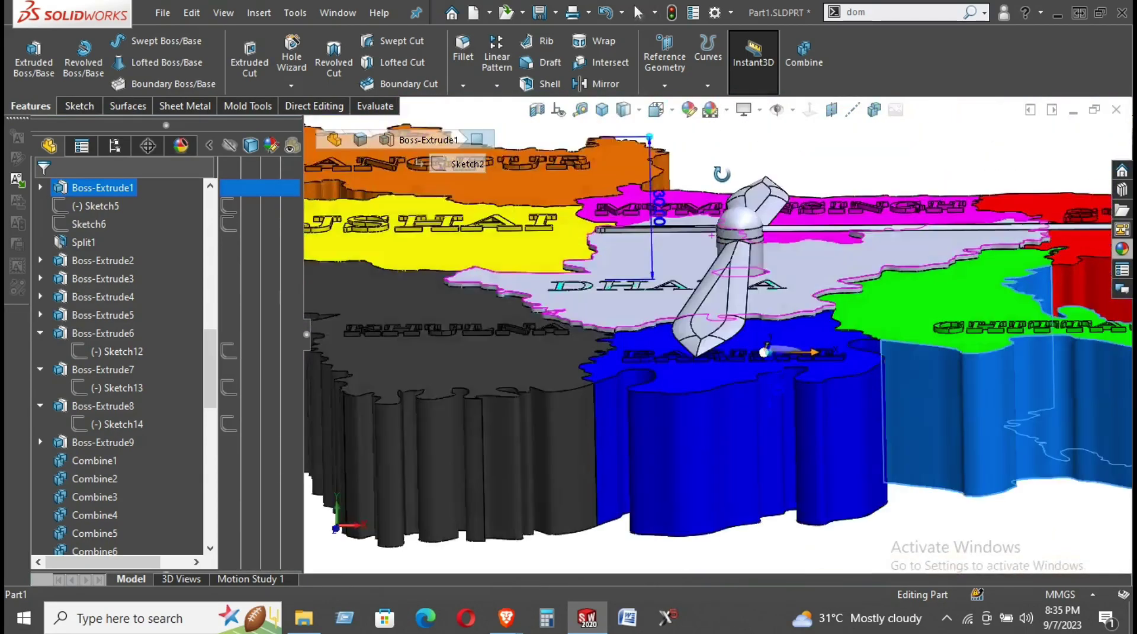
scroll(681, 326, down, 2)
scroll(127, 494, down, 10)
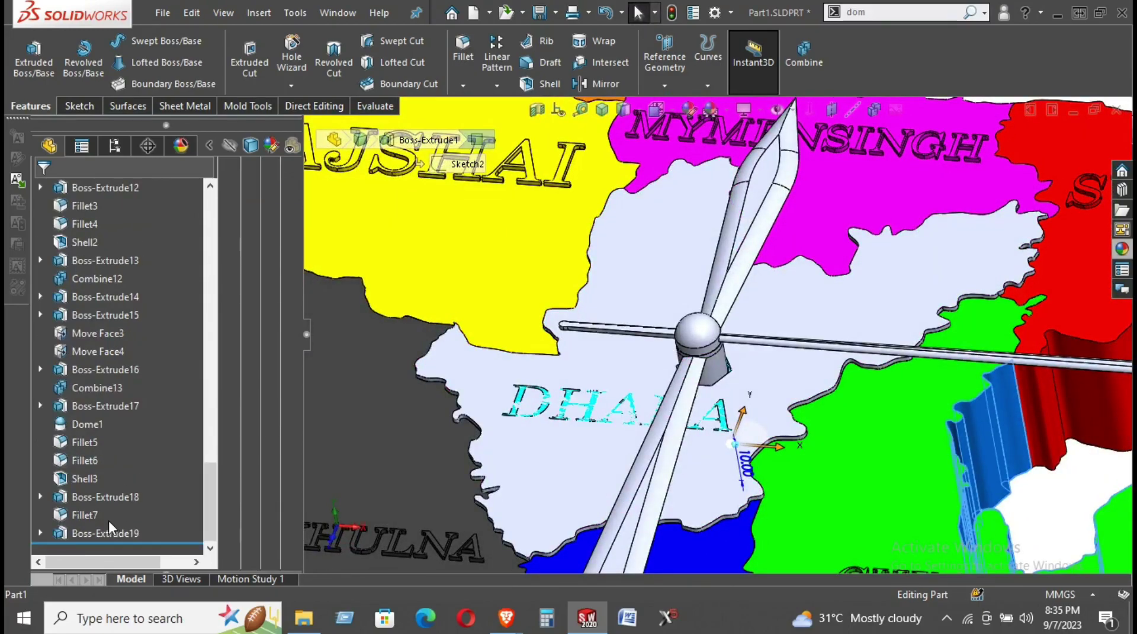
Review then cancel Boss-Extrude19's settings, and delete Boss-Extrude19 with confirmation.
right_click(108, 532)
click(110, 236)
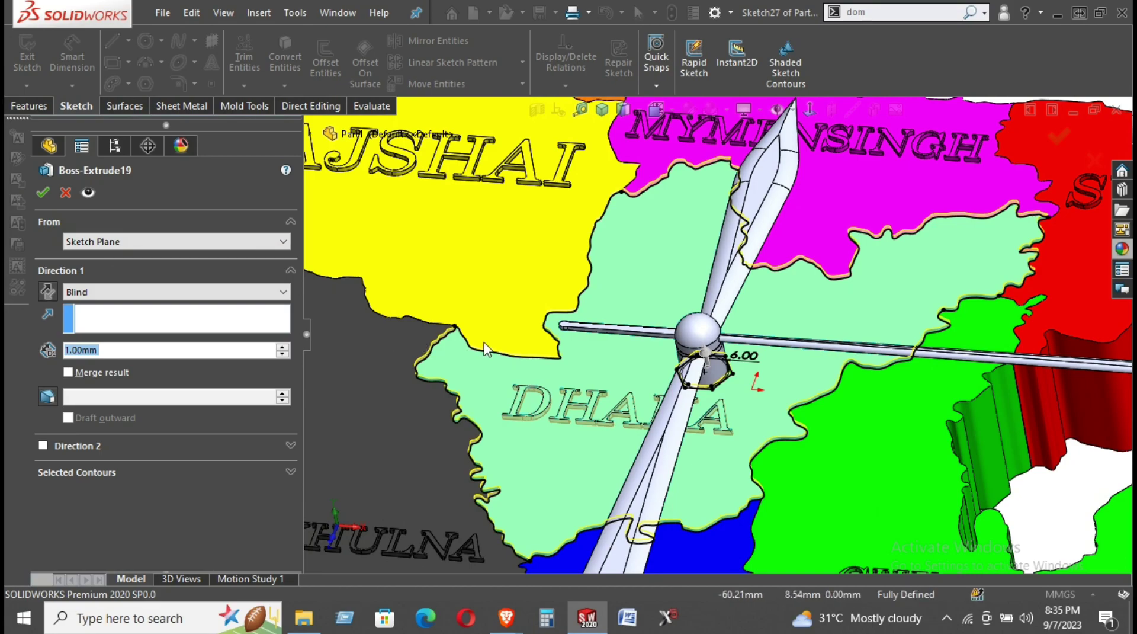
click(65, 193)
right_click(76, 532)
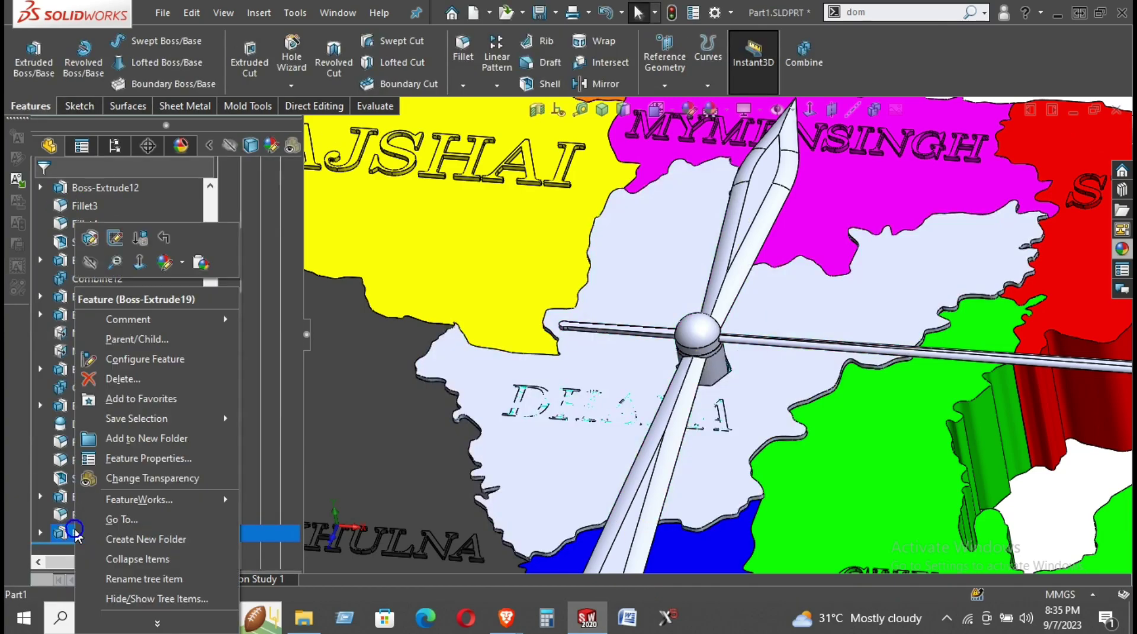
click(115, 379)
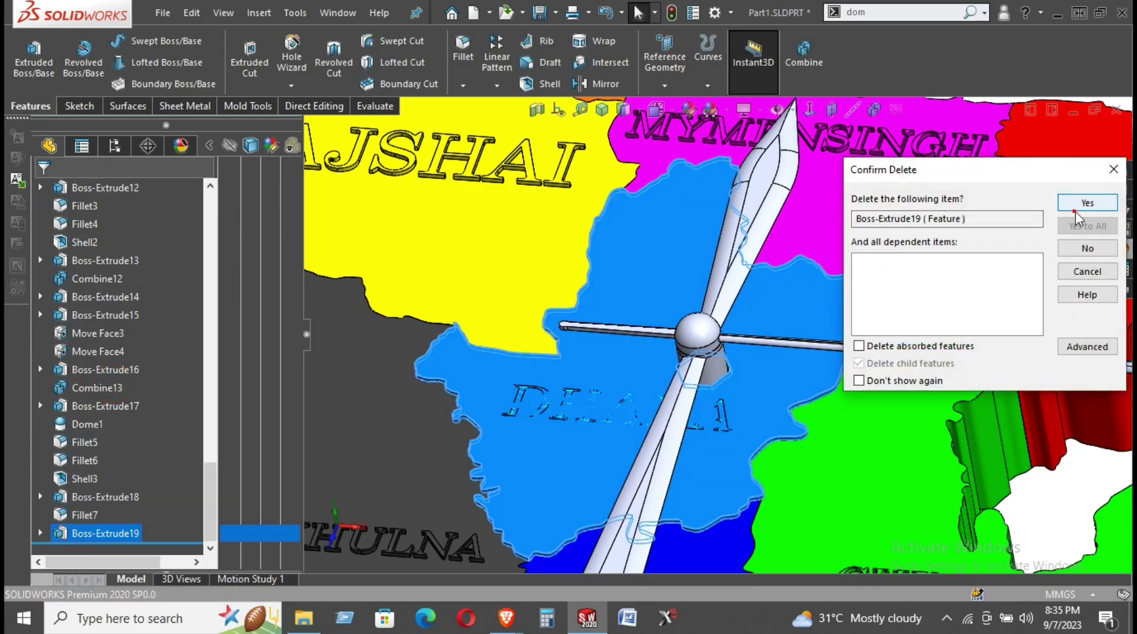
click(1075, 211)
Select the hexagon Sketch27 under the hub and reopen it with Edit Sketch.
scroll(701, 369, down, 3)
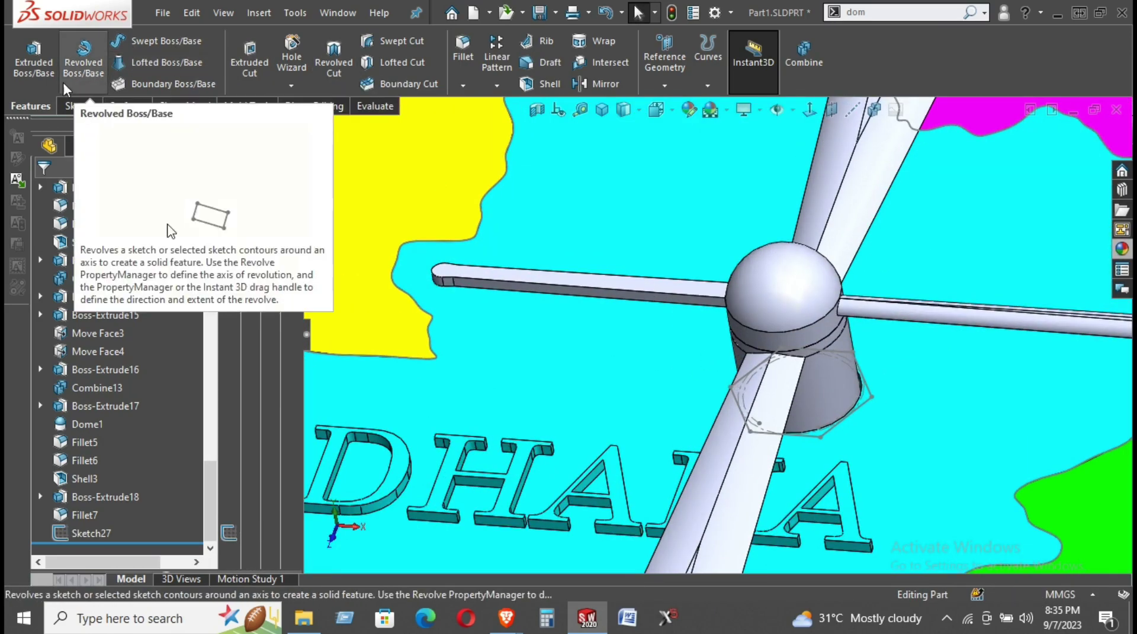
scroll(514, 235, up, 2)
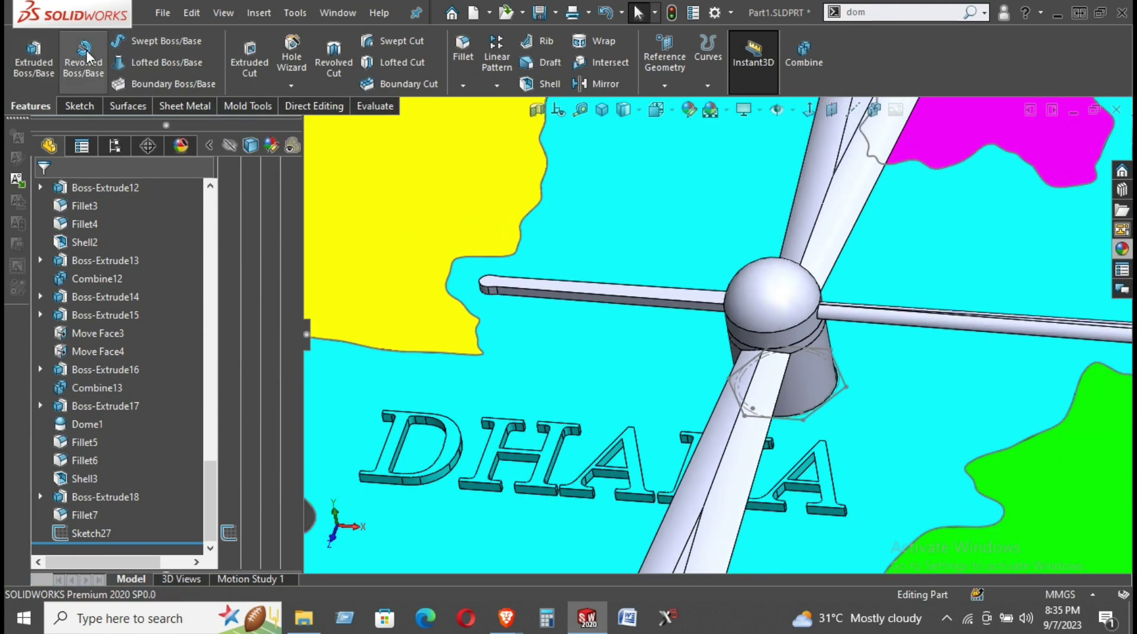
scroll(716, 388, down, 2)
scroll(715, 388, down, 3)
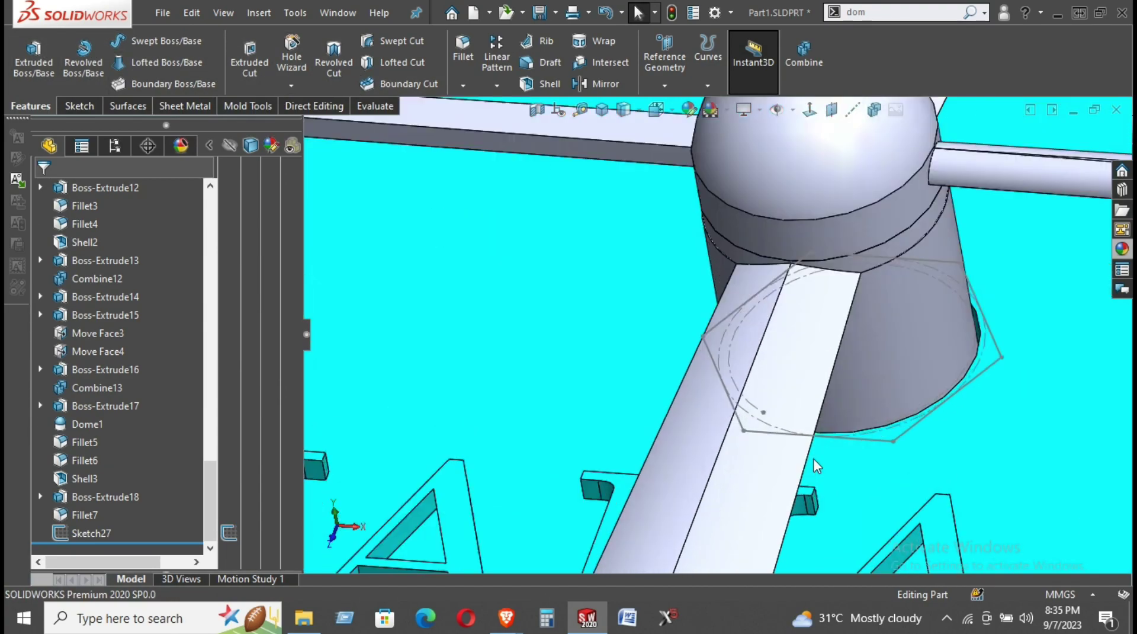
click(863, 440)
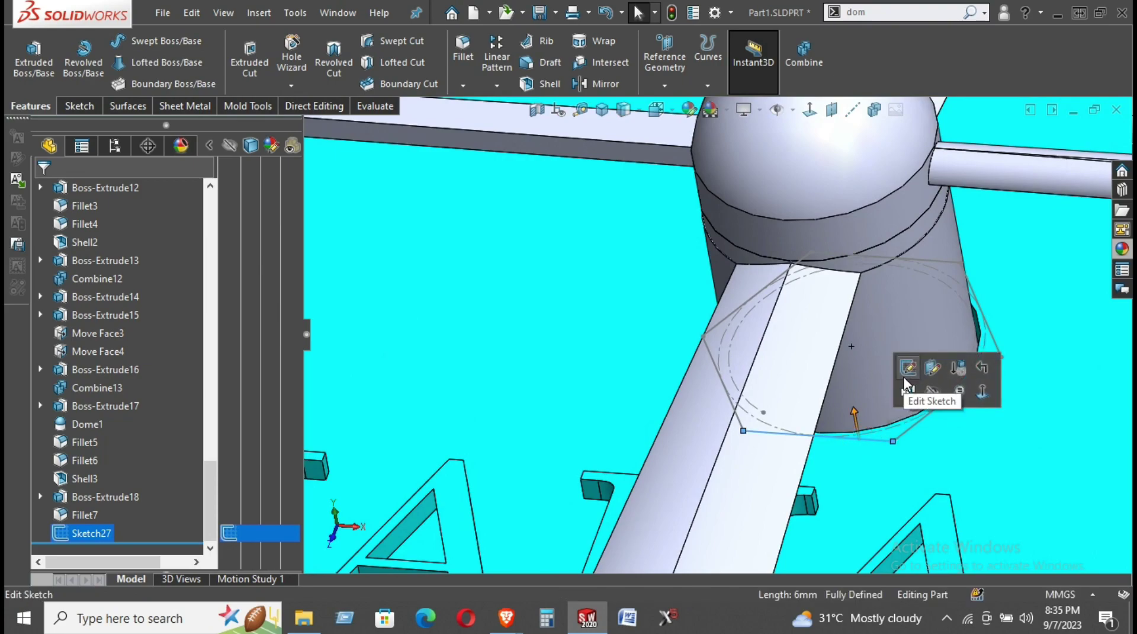
click(907, 367)
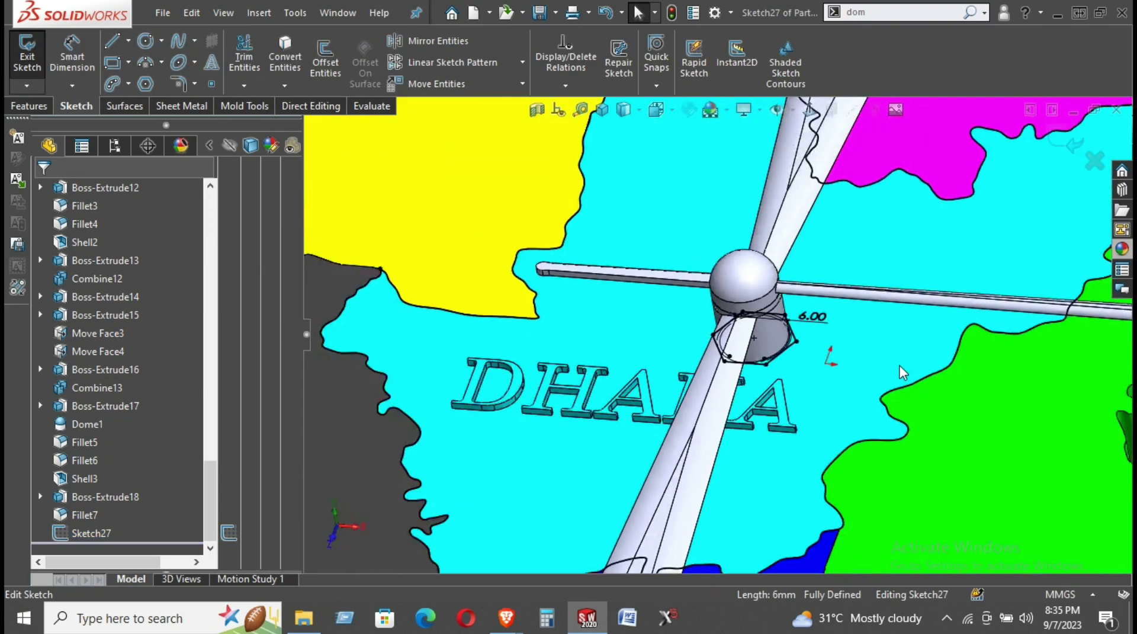
Cancel an unwanted Extruded Boss/Base and return to the sketching tools.
scroll(829, 438, up, 2)
scroll(794, 346, up, 2)
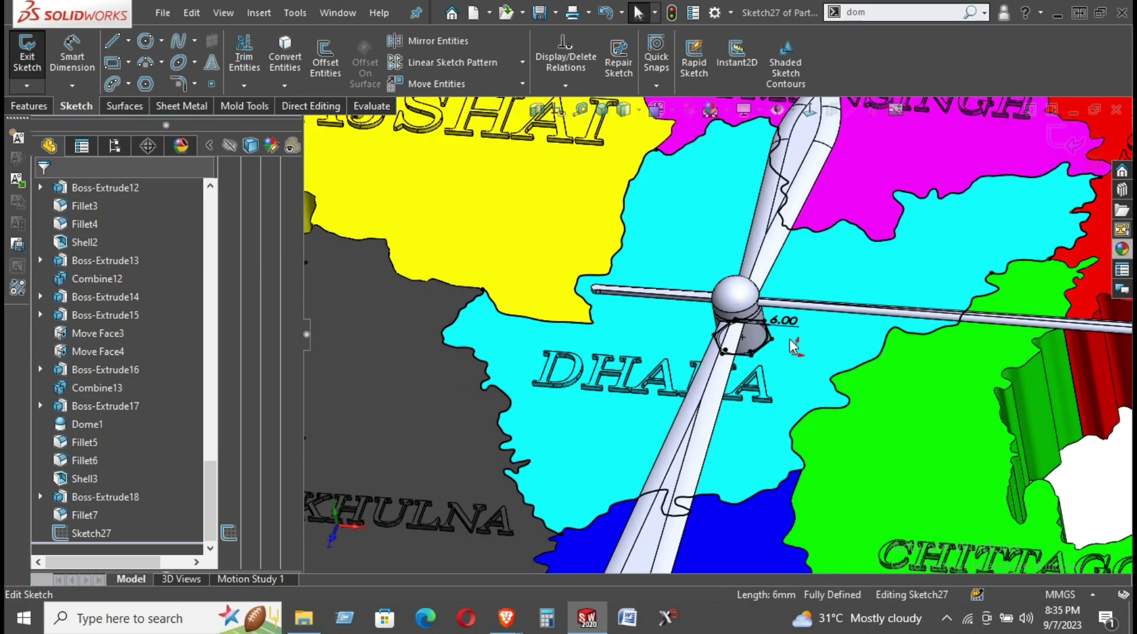
click(27, 106)
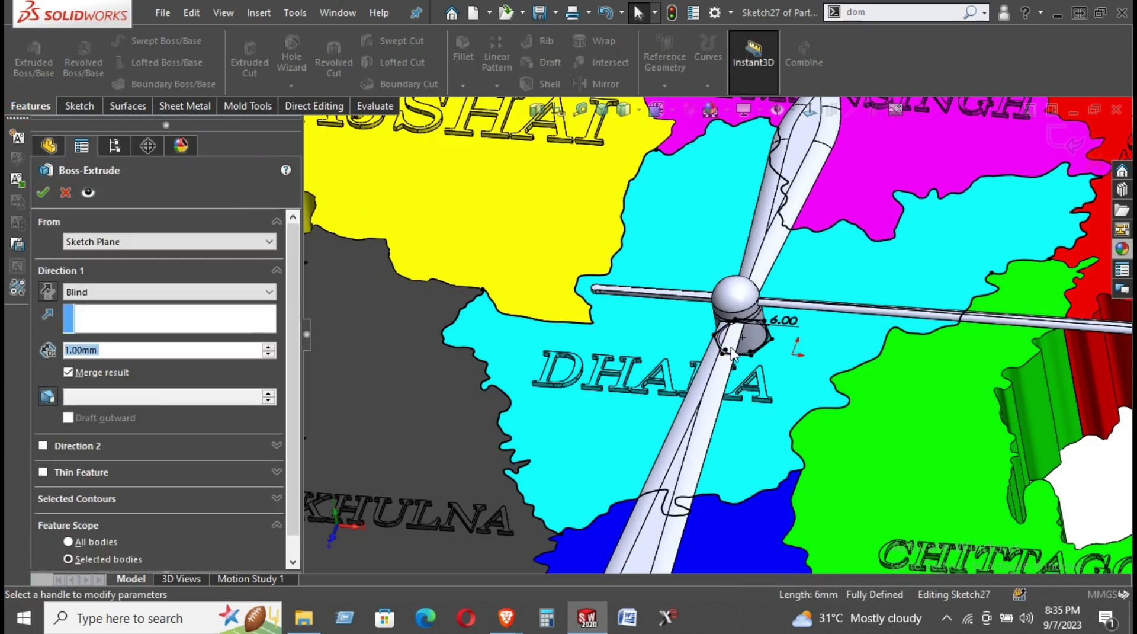
scroll(740, 355, up, 2)
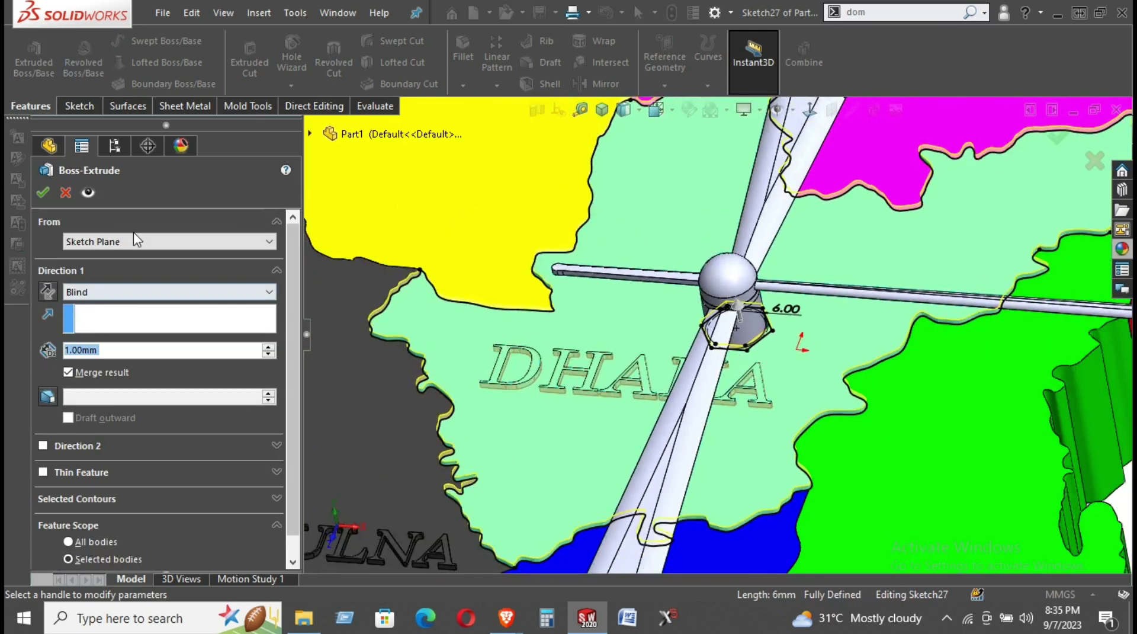
click(66, 192)
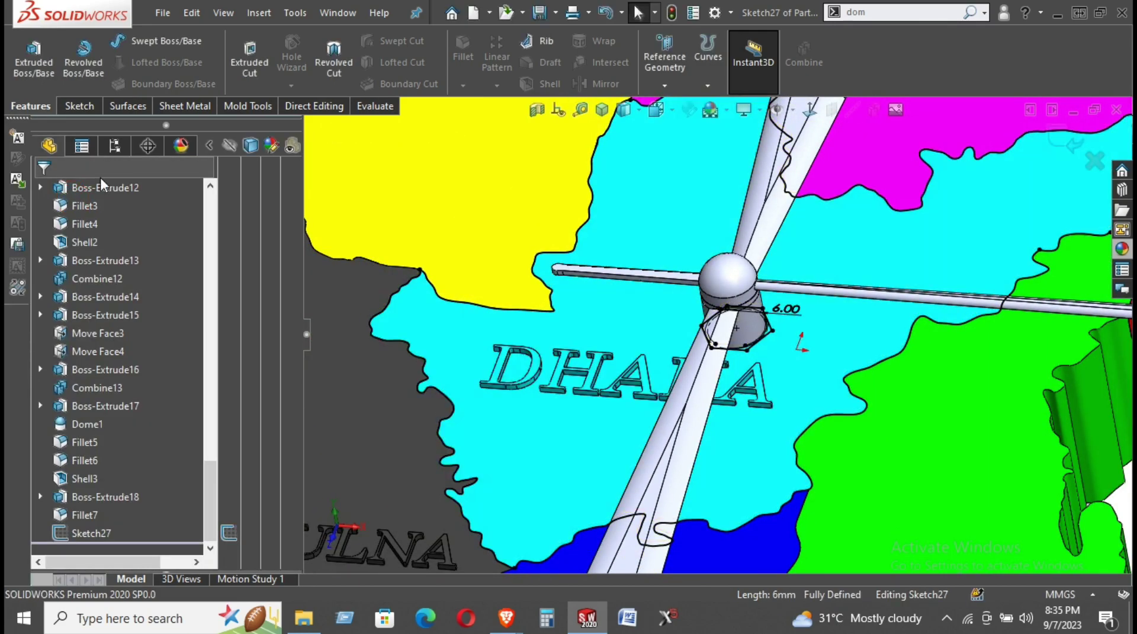
click(80, 106)
Drag-trim stray sketch lines across Dhaka, Chittagong and Khulna, leaving the 6.00 mm hexagon.
click(244, 57)
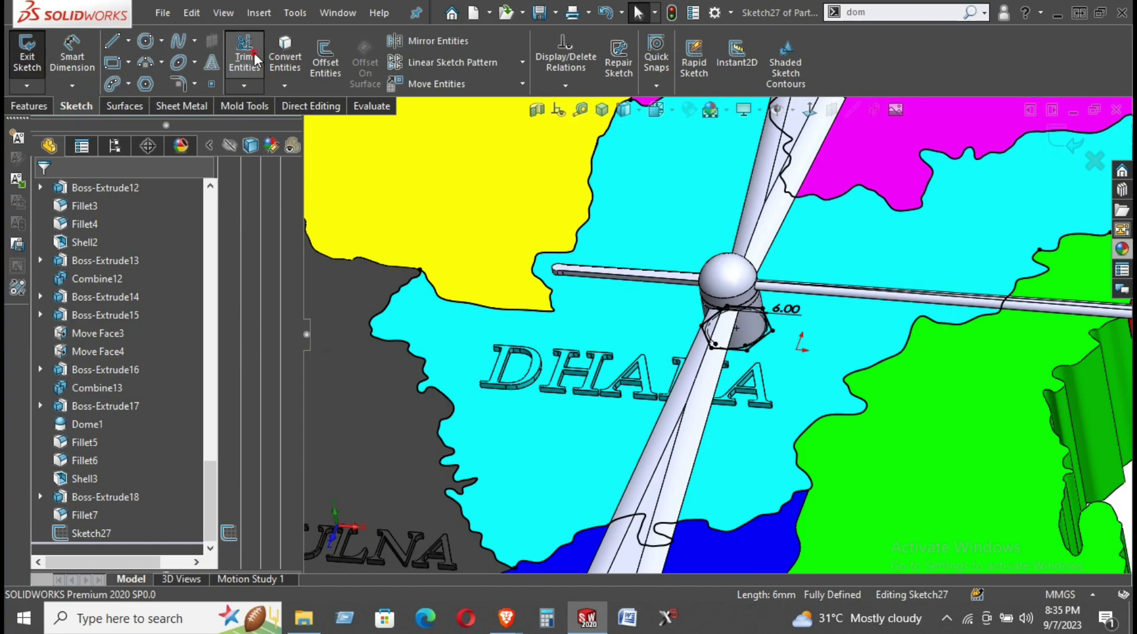
drag(481, 581, 767, 524)
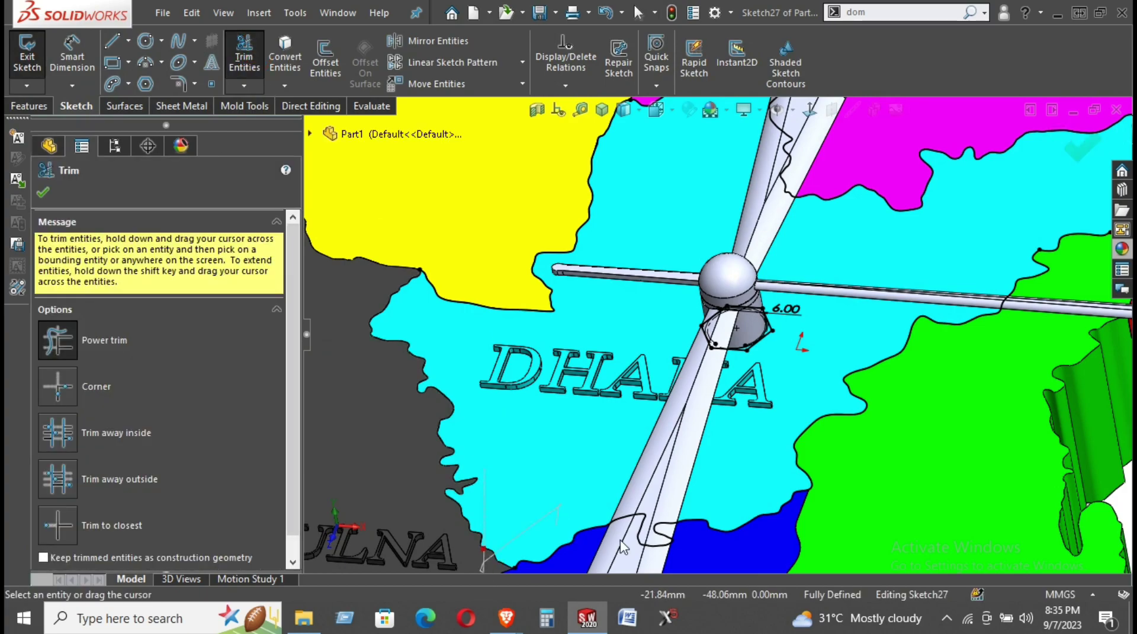
scroll(863, 391, up, 5)
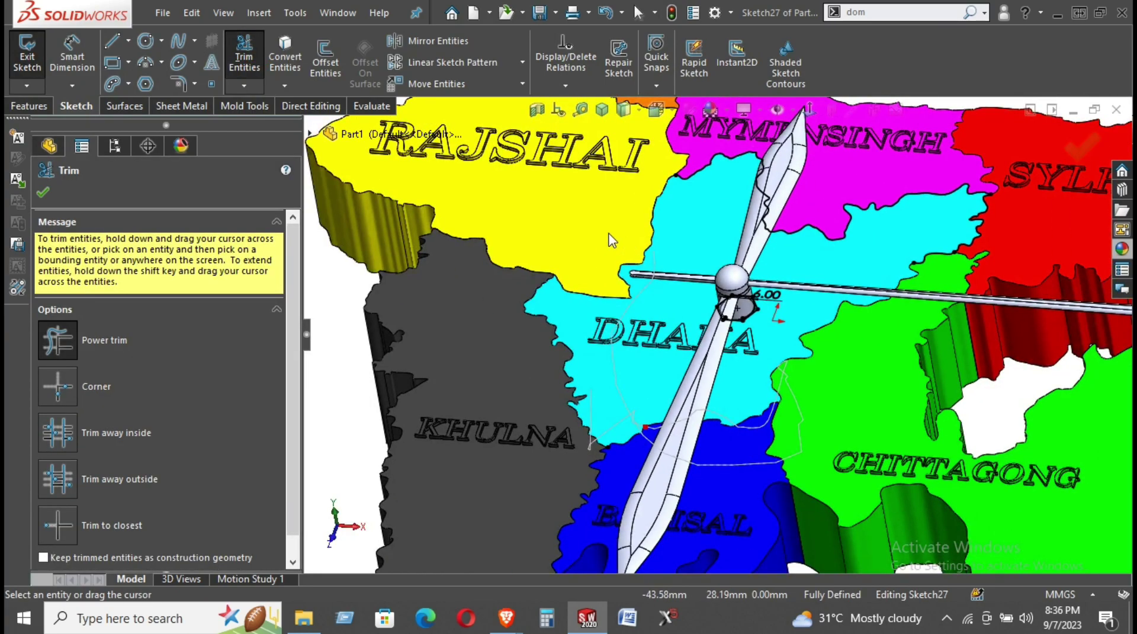
drag(705, 155, 662, 194)
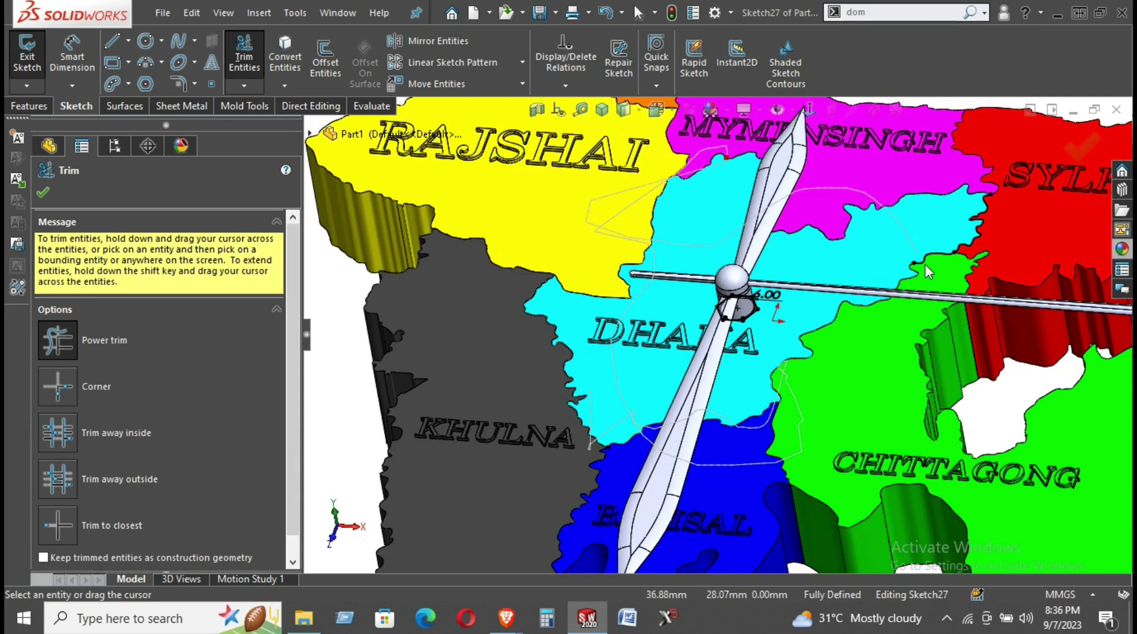
drag(926, 271, 964, 248)
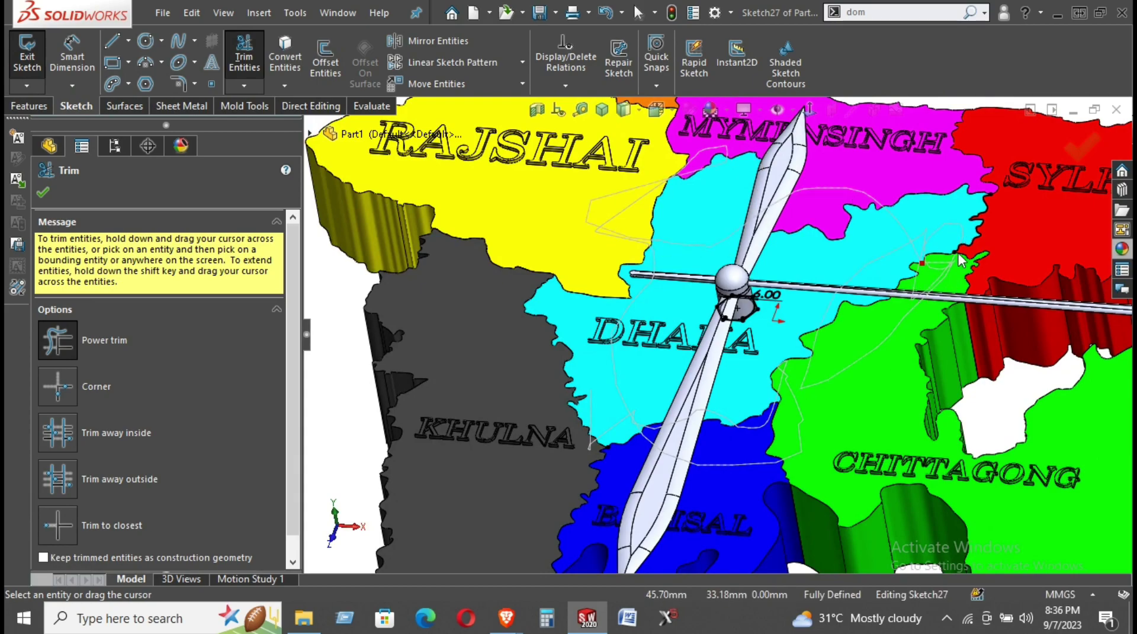
drag(706, 465, 359, 369)
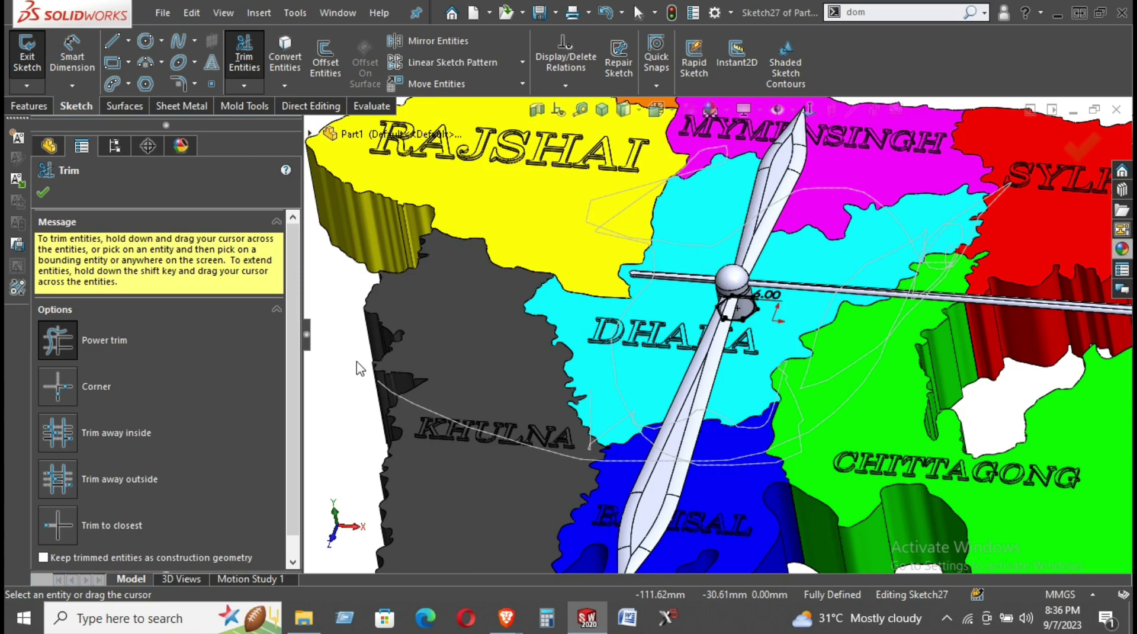
click(42, 191)
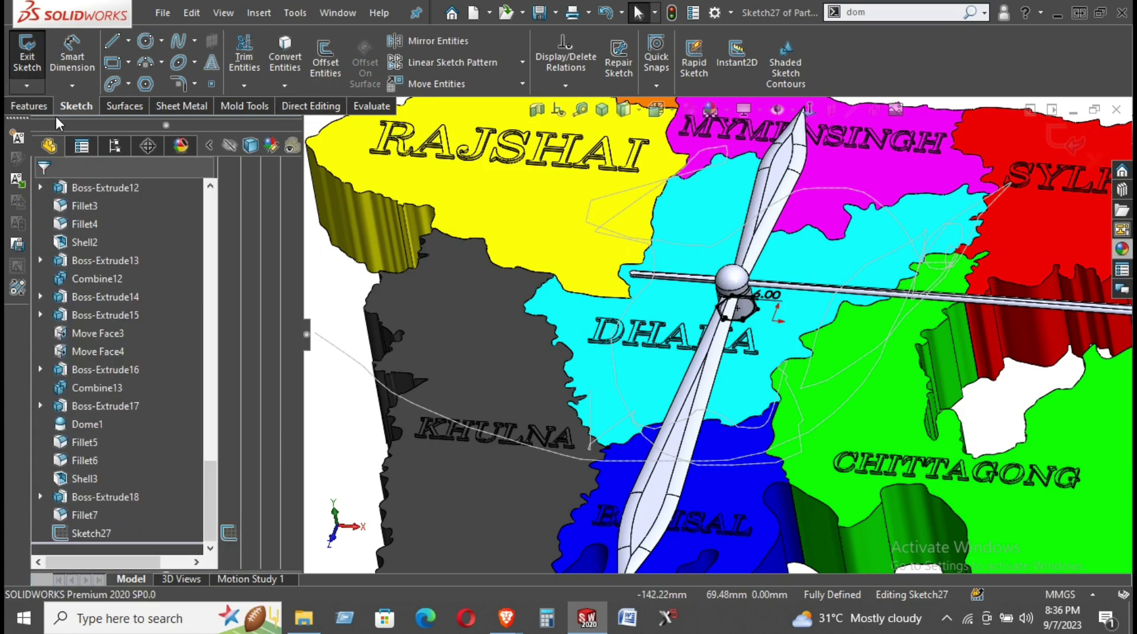
click(31, 107)
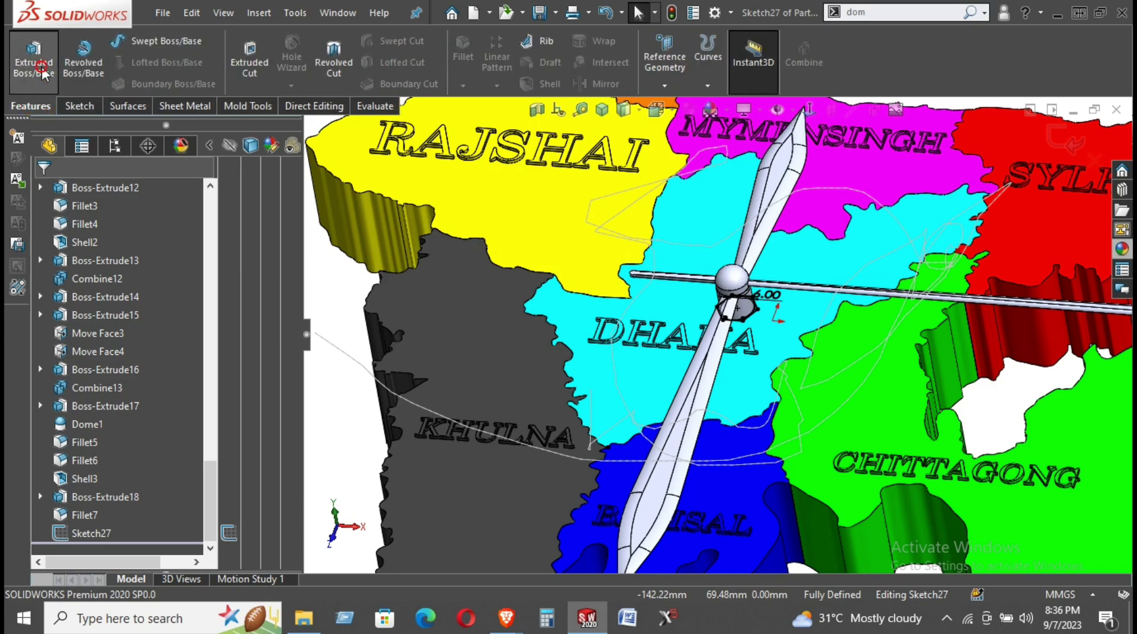
Extrude Sketch27's hexagon region Blind 1.00 mm with Merge result unchecked.
click(42, 66)
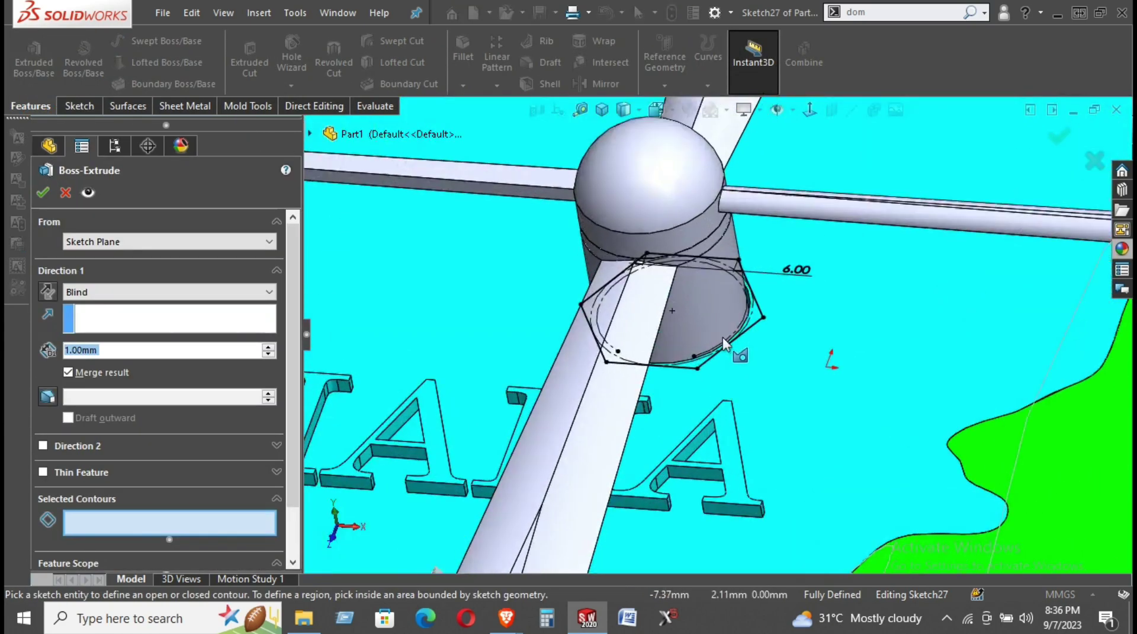
scroll(724, 343, down, 3)
scroll(718, 355, down, 3)
click(613, 422)
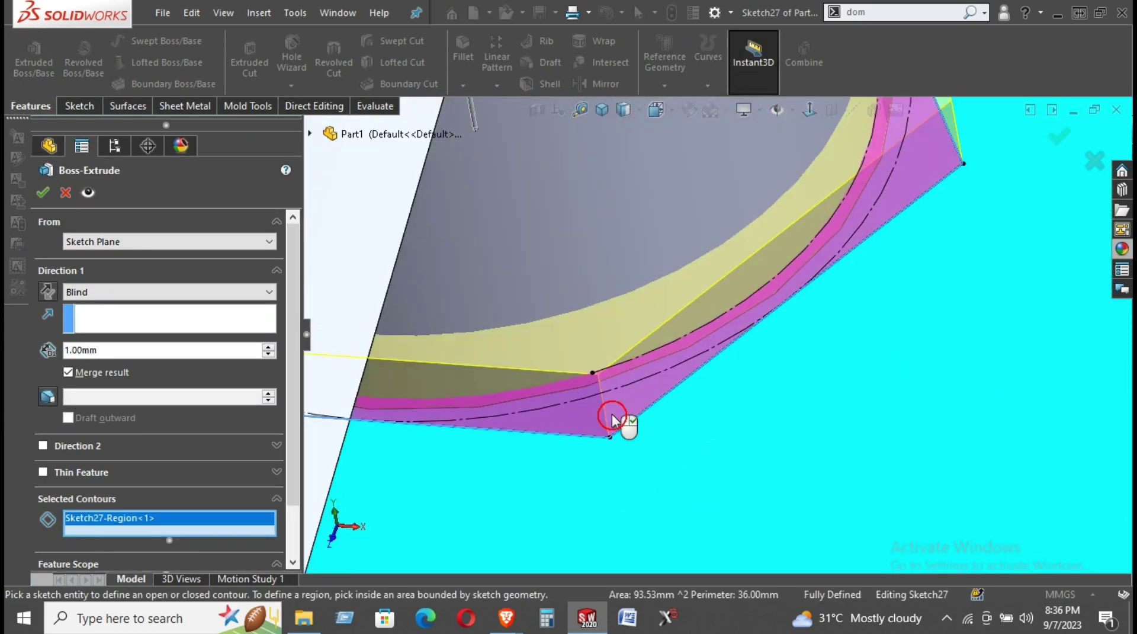
scroll(660, 426, up, 3)
scroll(659, 425, up, 3)
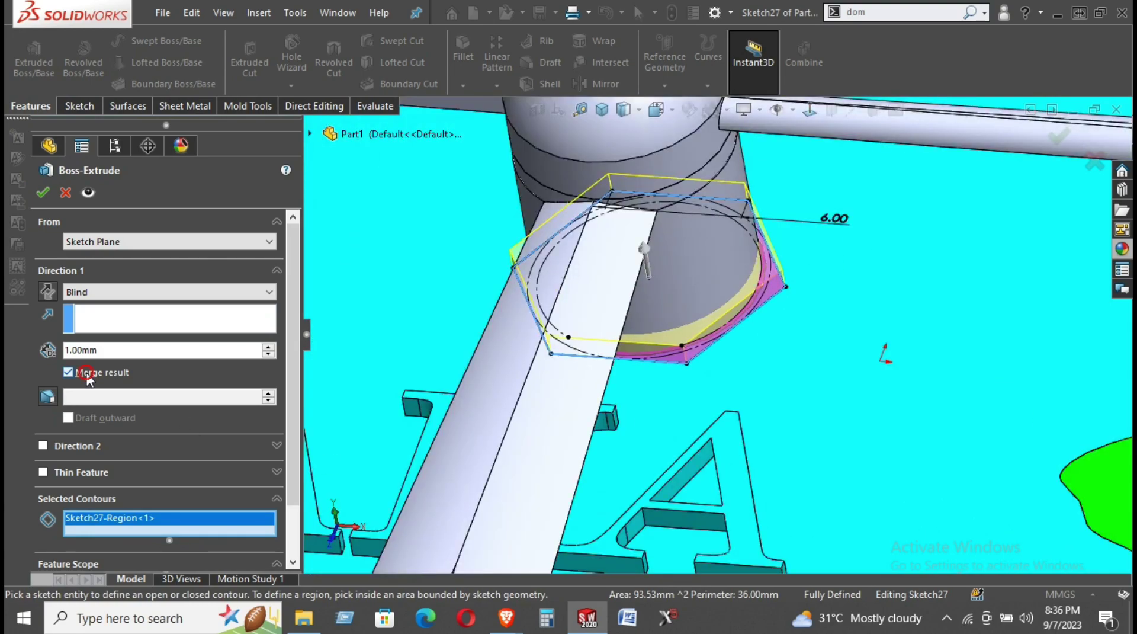
click(68, 372)
scroll(715, 333, up, 5)
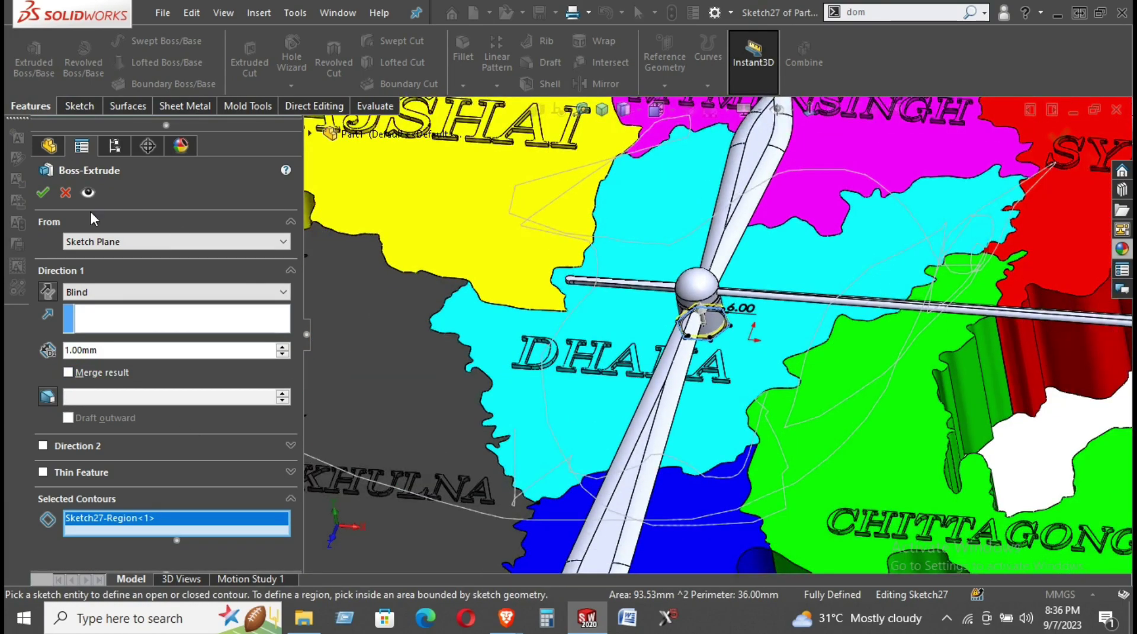
key(Return)
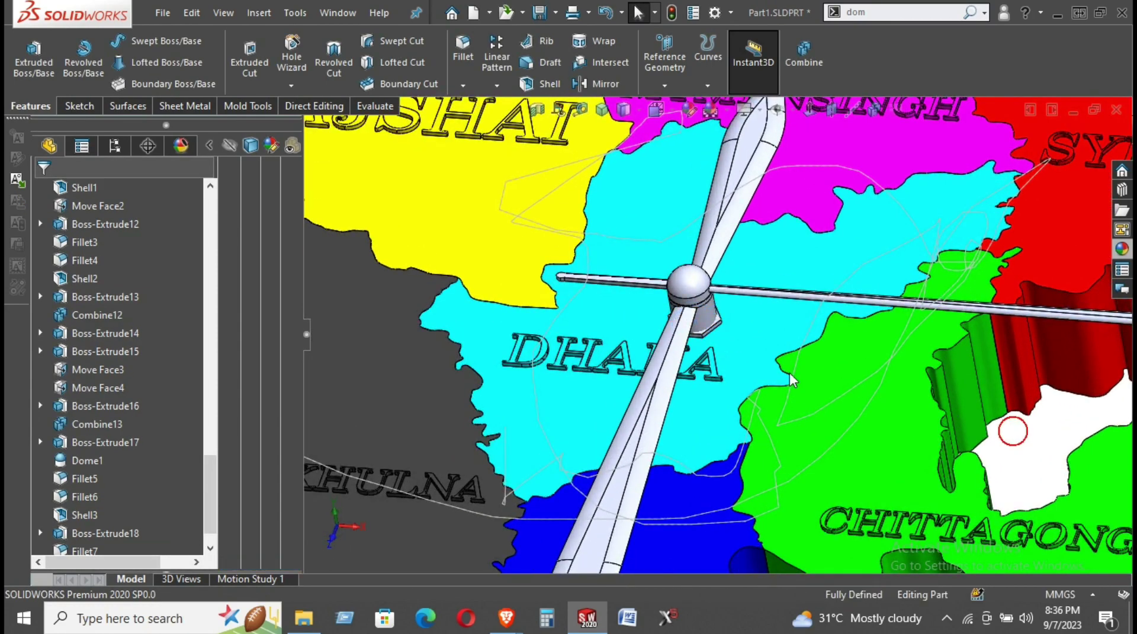
scroll(716, 355, down, 5)
mouse_move(717, 356)
middle_down()
mouse_move(648, 367)
mouse_move(771, 298)
mouse_move(797, 254)
middle_up()
scroll(711, 332, up, 5)
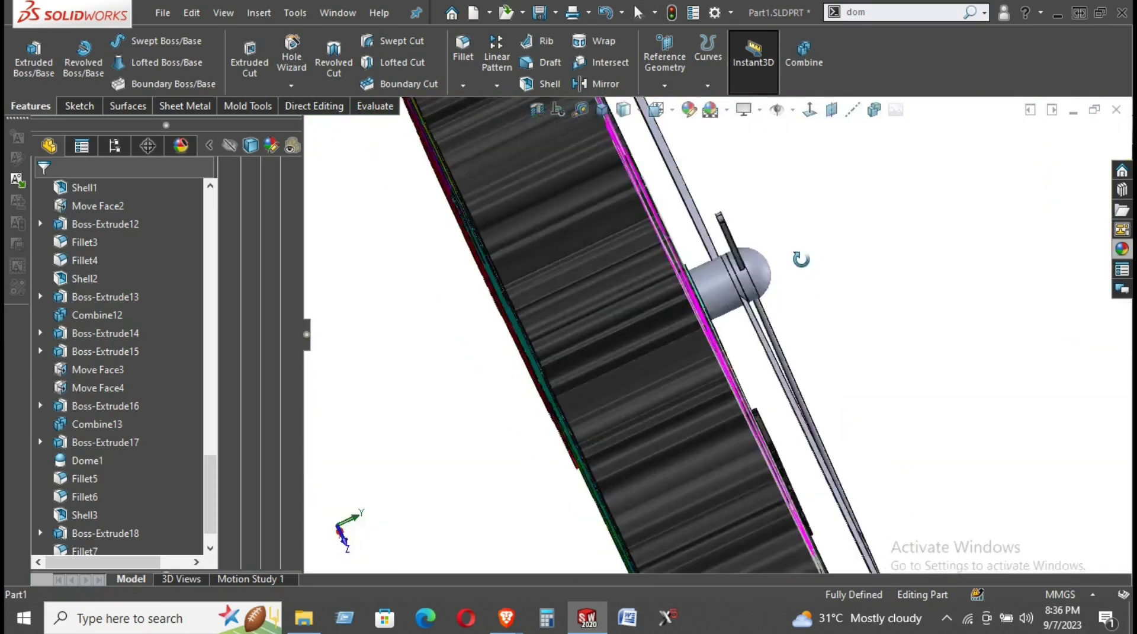
scroll(770, 284, up, 3)
scroll(752, 320, up, 3)
scroll(750, 324, up, 2)
mouse_move(750, 325)
middle_down()
mouse_move(609, 258)
mouse_move(630, 177)
mouse_move(811, 111)
middle_up()
click(811, 111)
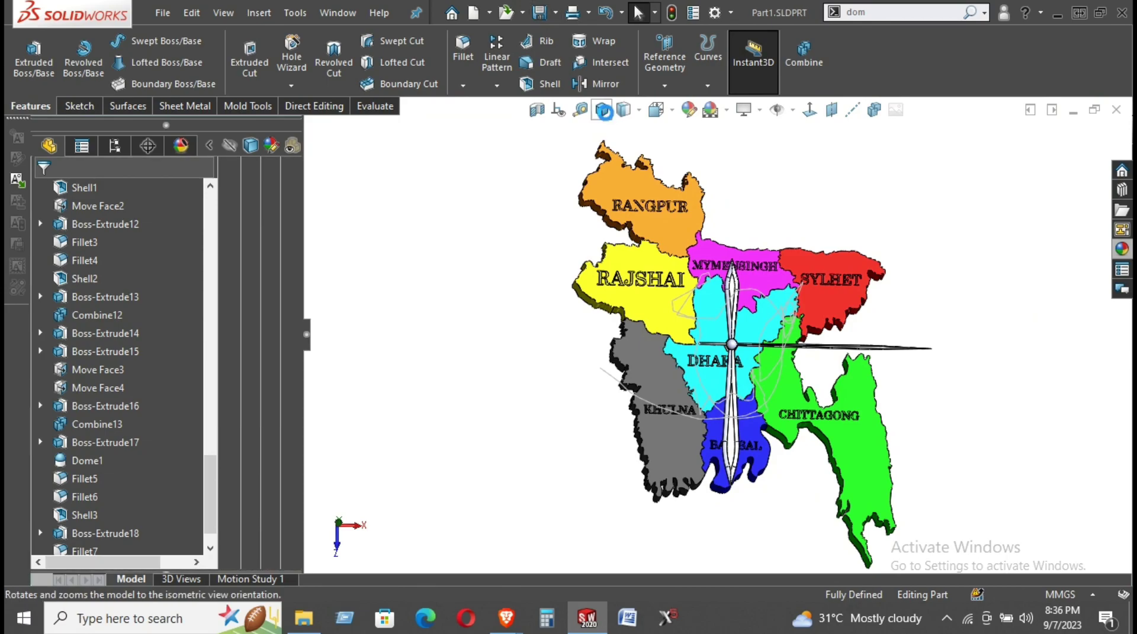
click(603, 110)
scroll(698, 329, down, 5)
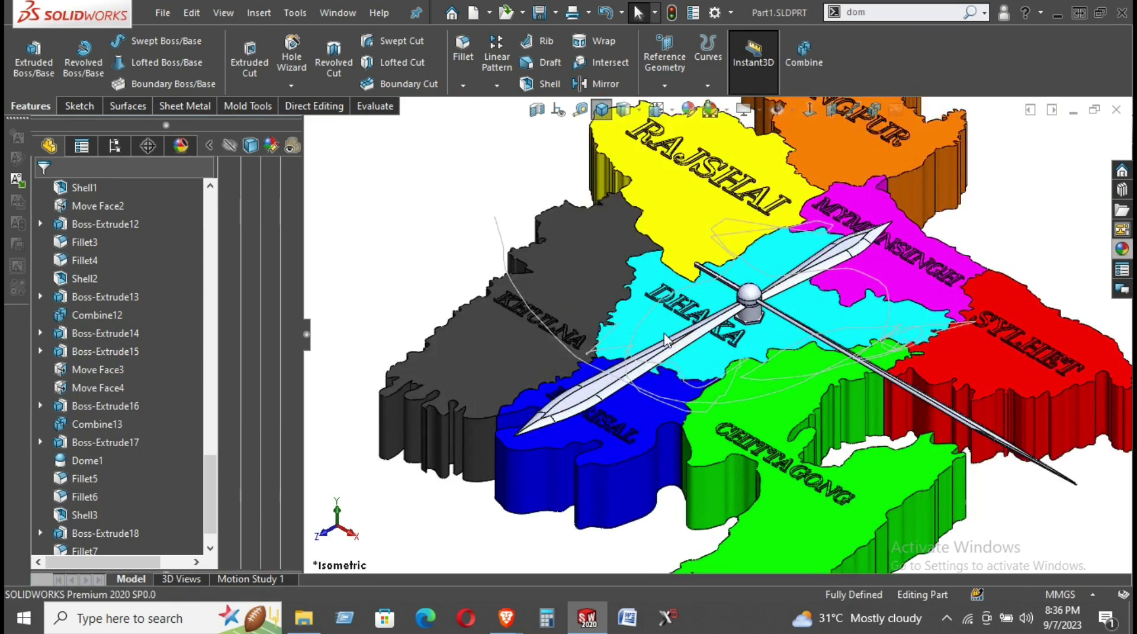
scroll(666, 340, down, 2)
middle_drag(666, 334, 708, 354)
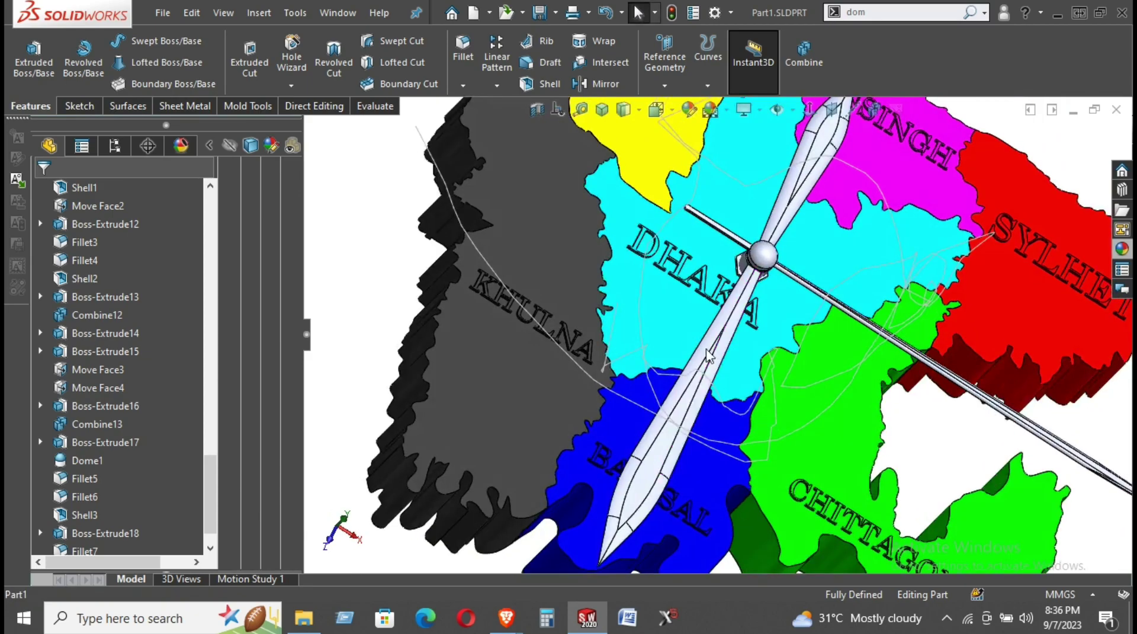
click(505, 291)
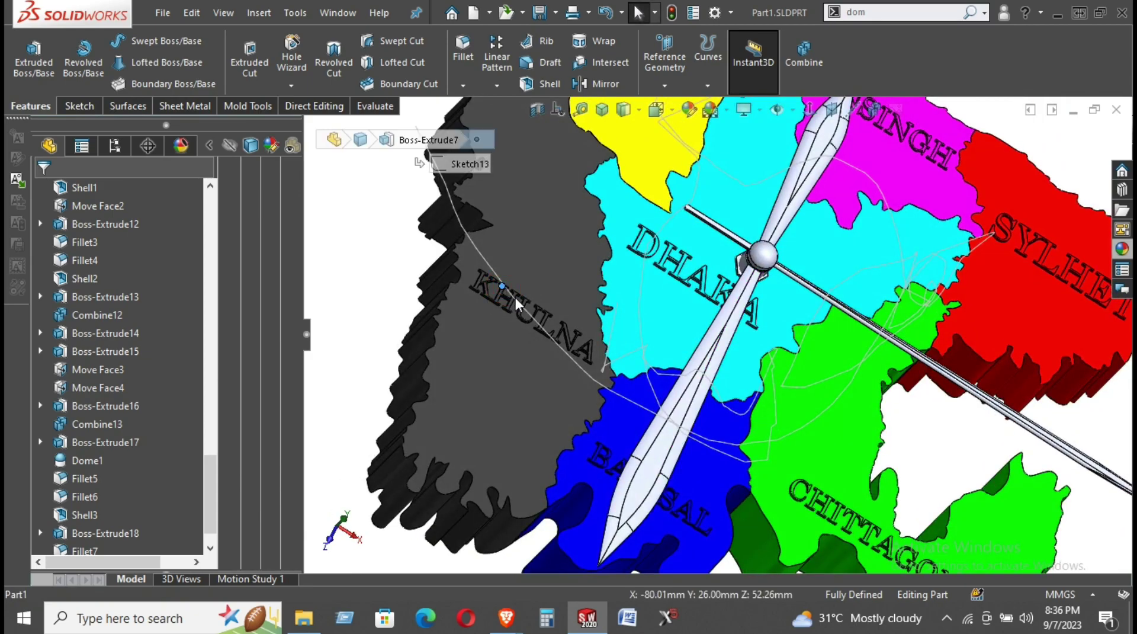
scroll(472, 249, up, 3)
scroll(558, 258, down, 3)
scroll(619, 253, down, 3)
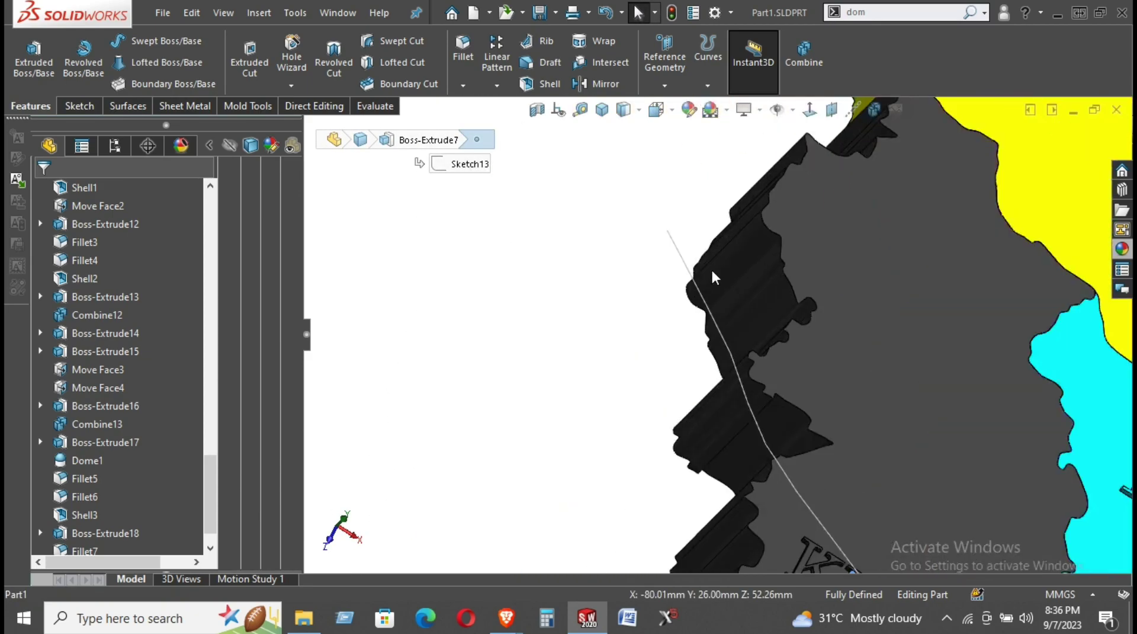
click(687, 266)
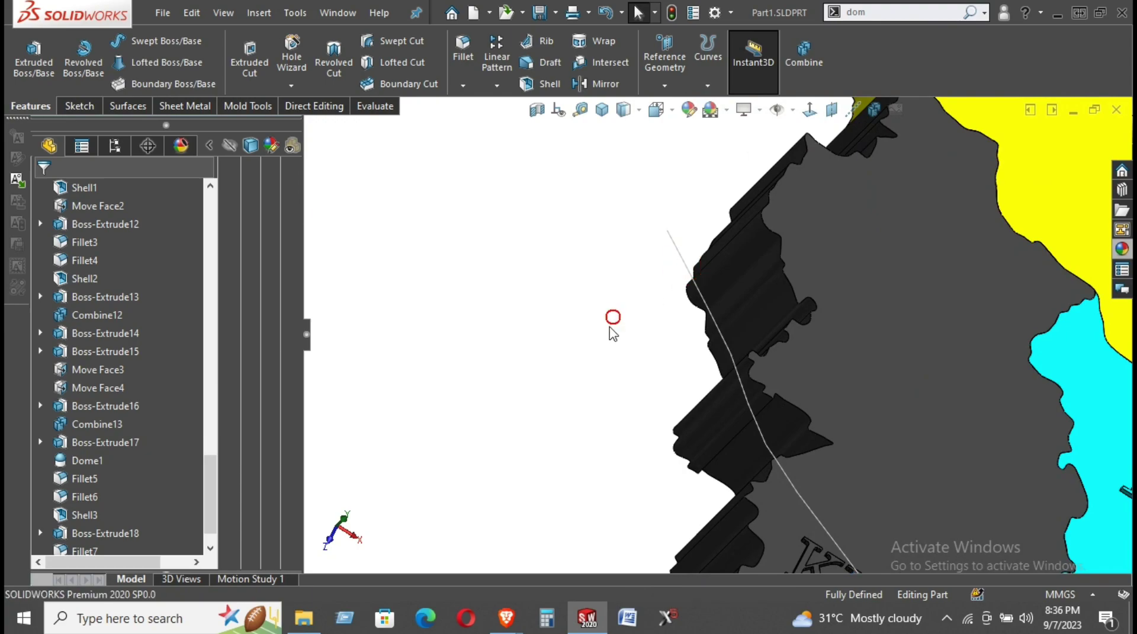
scroll(592, 311, up, 2)
scroll(626, 271, up, 2)
scroll(682, 296, up, 3)
scroll(735, 317, up, 1)
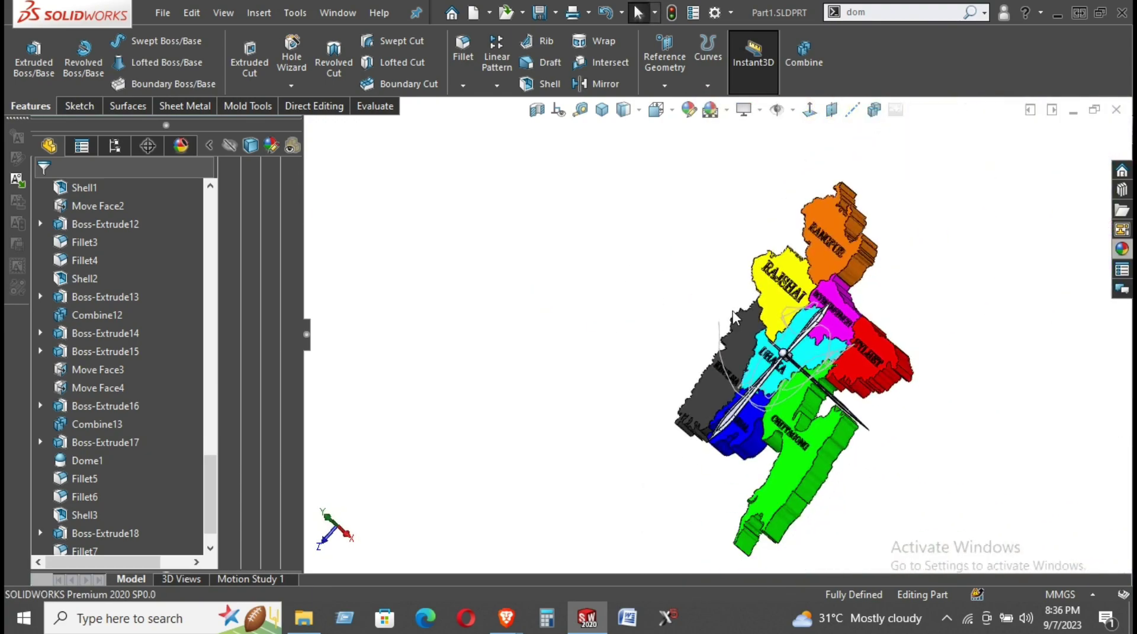
middle_drag(734, 317, 863, 380)
scroll(130, 450, down, 1)
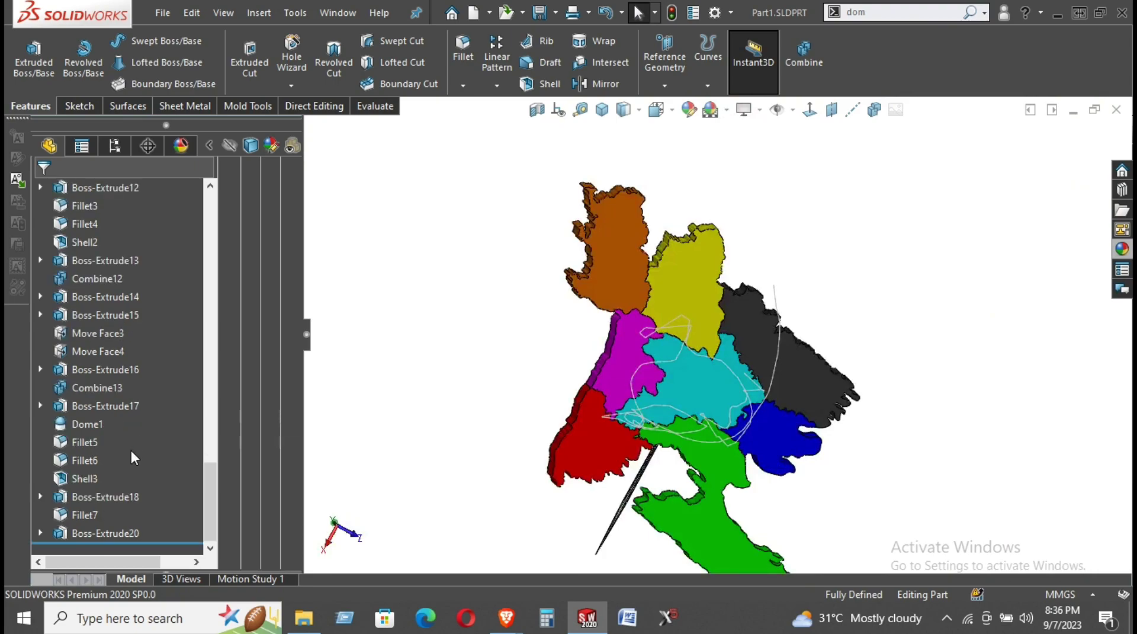
scroll(693, 438, down, 3)
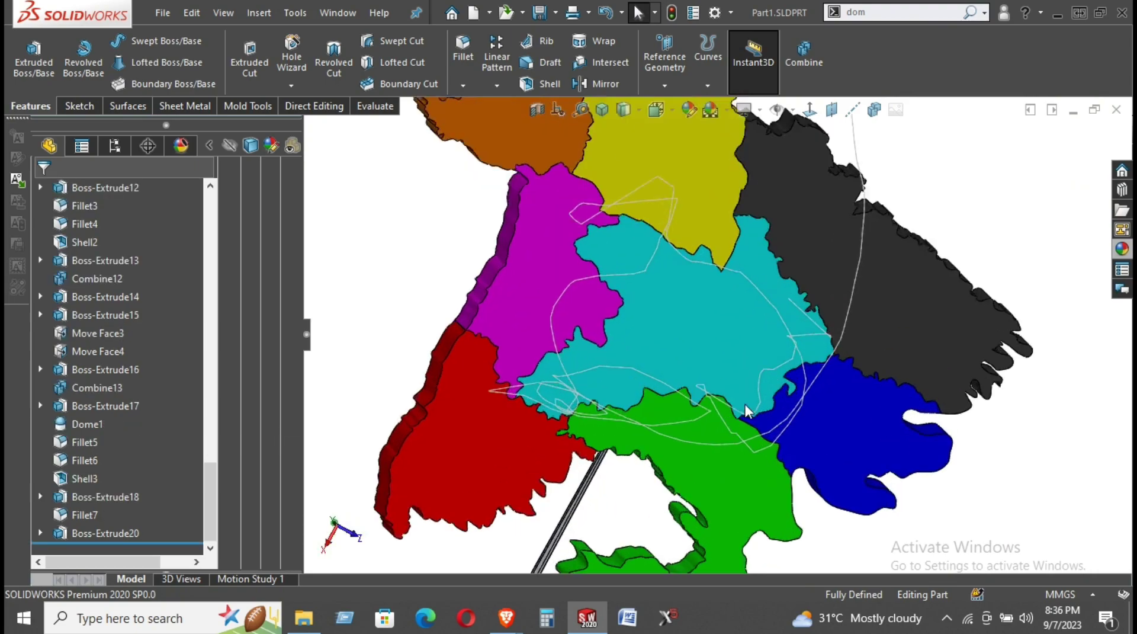
click(798, 359)
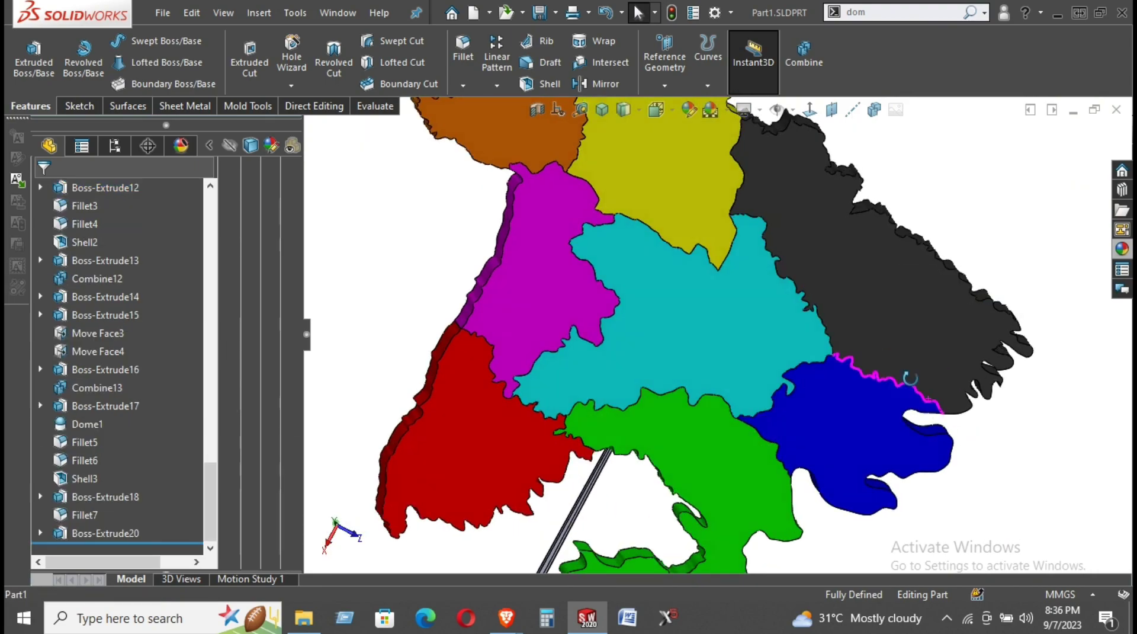
middle_drag(910, 377, 640, 212)
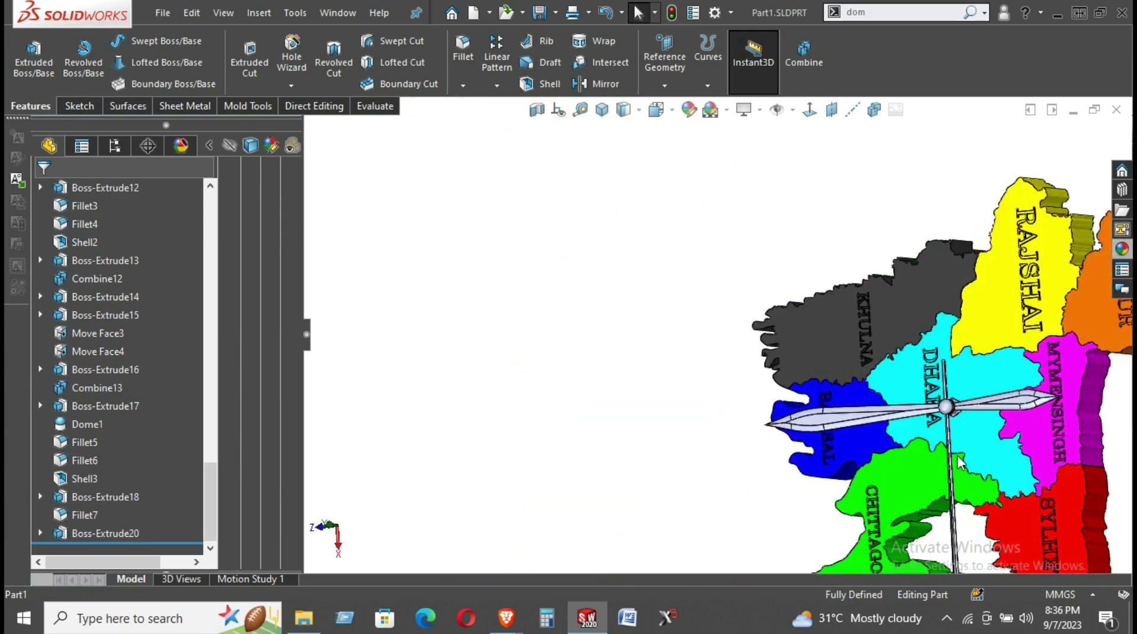
middle_drag(959, 462, 654, 113)
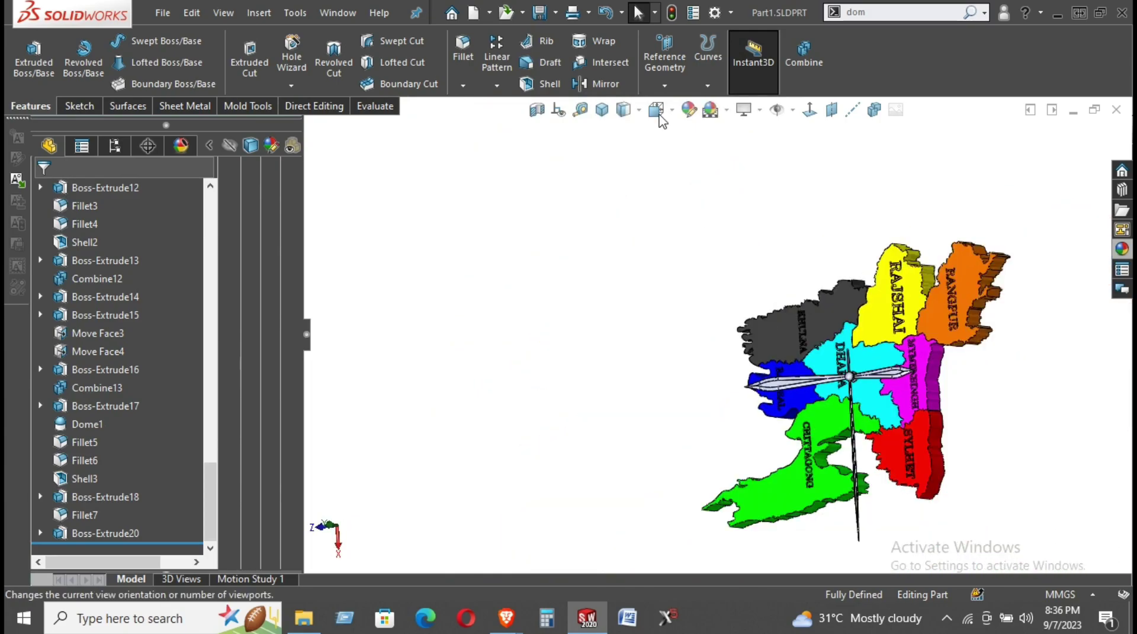
click(607, 111)
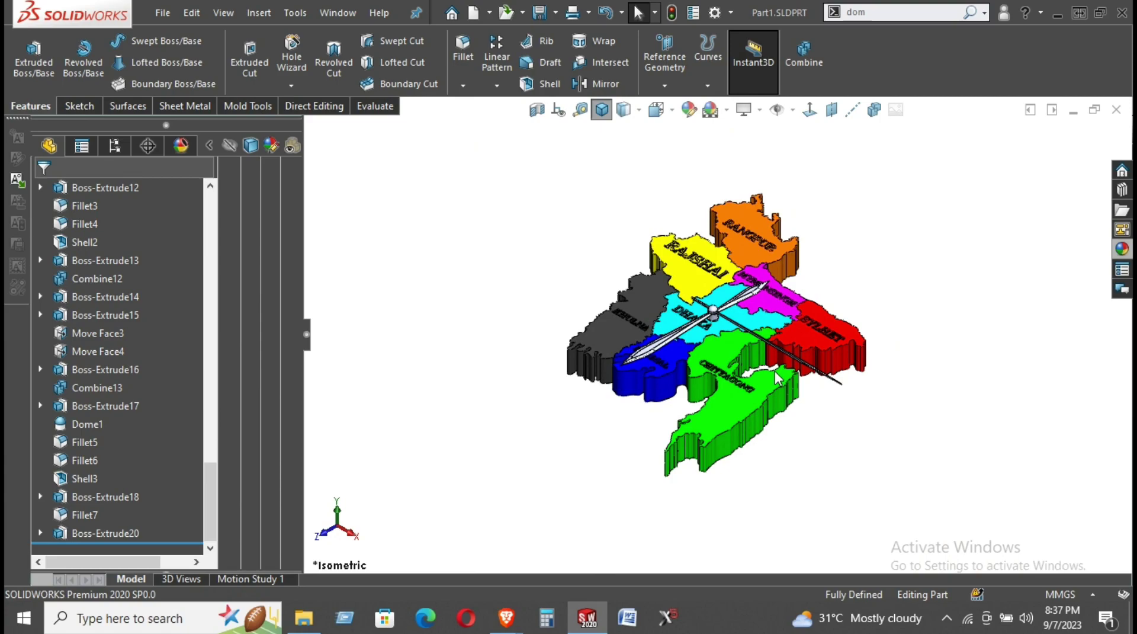
scroll(776, 375, down, 2)
scroll(713, 367, down, 2)
scroll(705, 358, down, 2)
scroll(703, 354, down, 2)
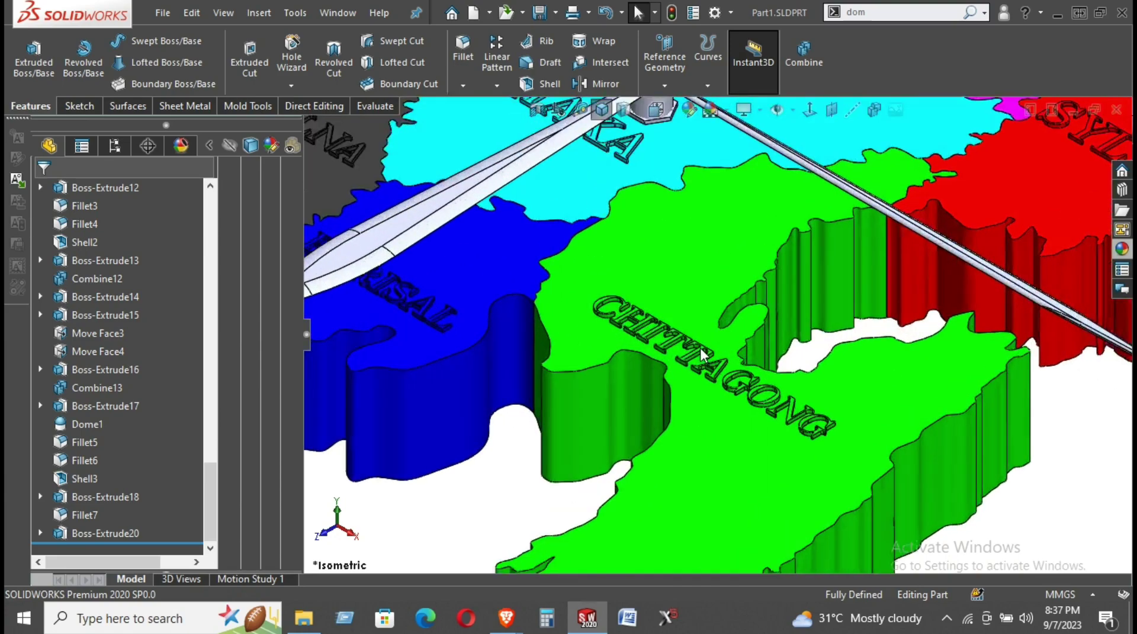
scroll(702, 355, down, 2)
scroll(703, 354, up, 1)
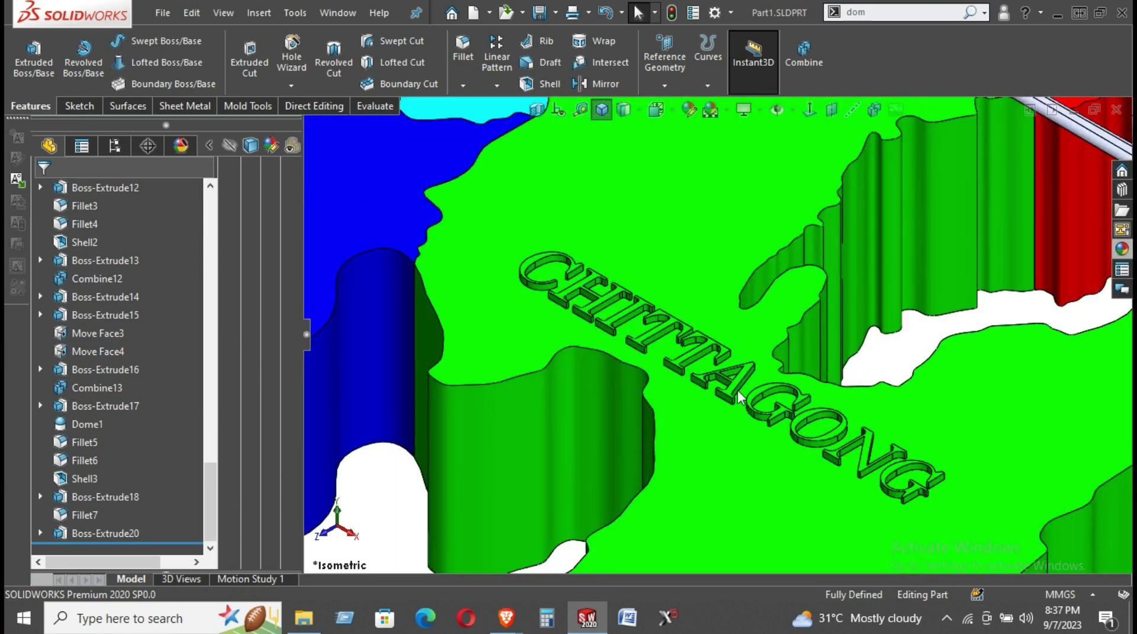
scroll(491, 320, up, 5)
scroll(521, 308, down, 4)
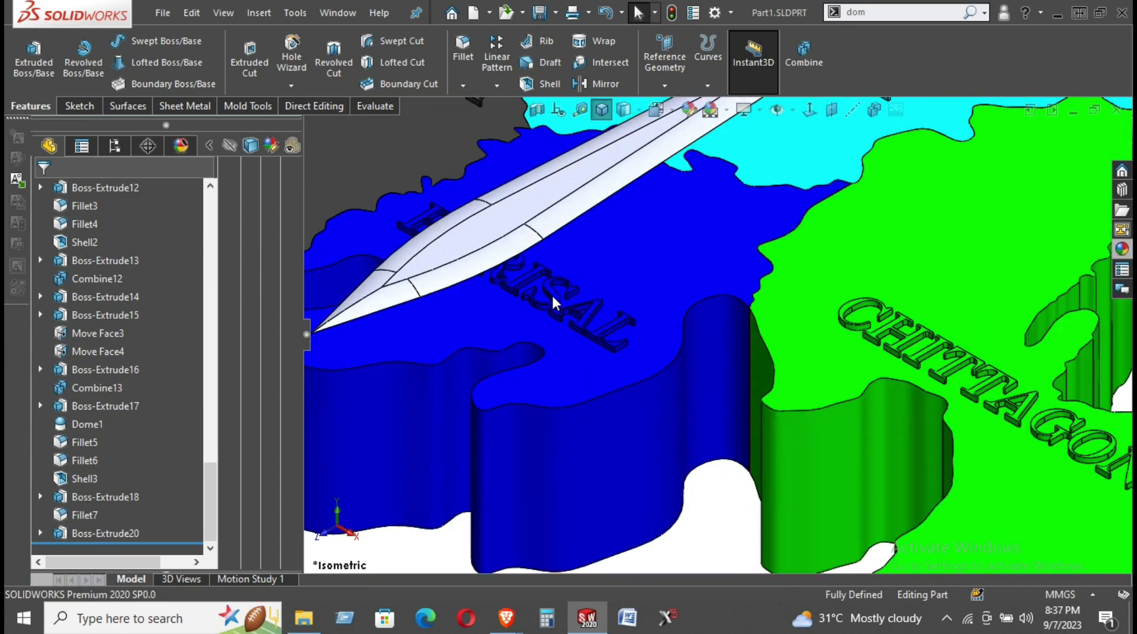
scroll(597, 316, down, 2)
scroll(598, 323, down, 2)
scroll(742, 418, down, 2)
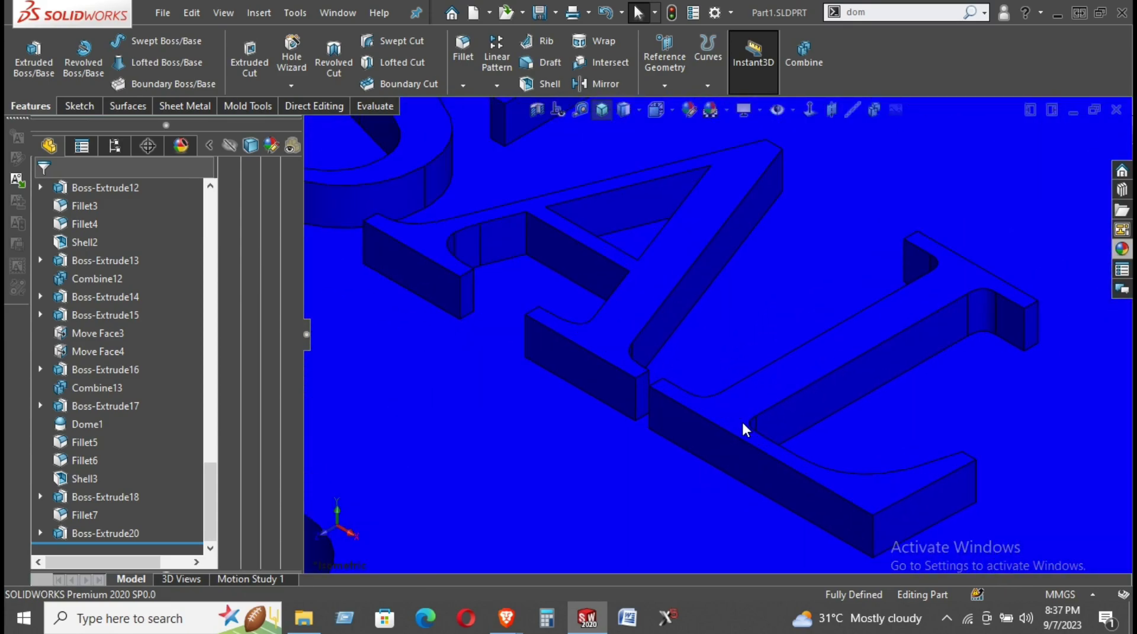
Start a 0.10 mm fillet on the top faces of the BARISAL letters L, A, S and I.
click(731, 404)
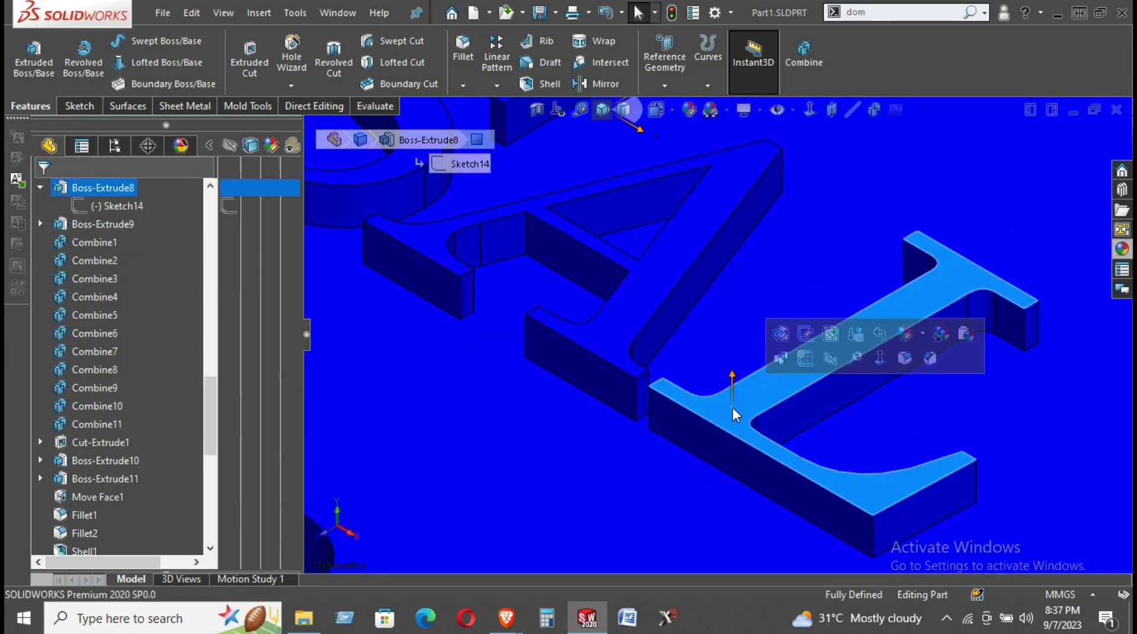
click(905, 358)
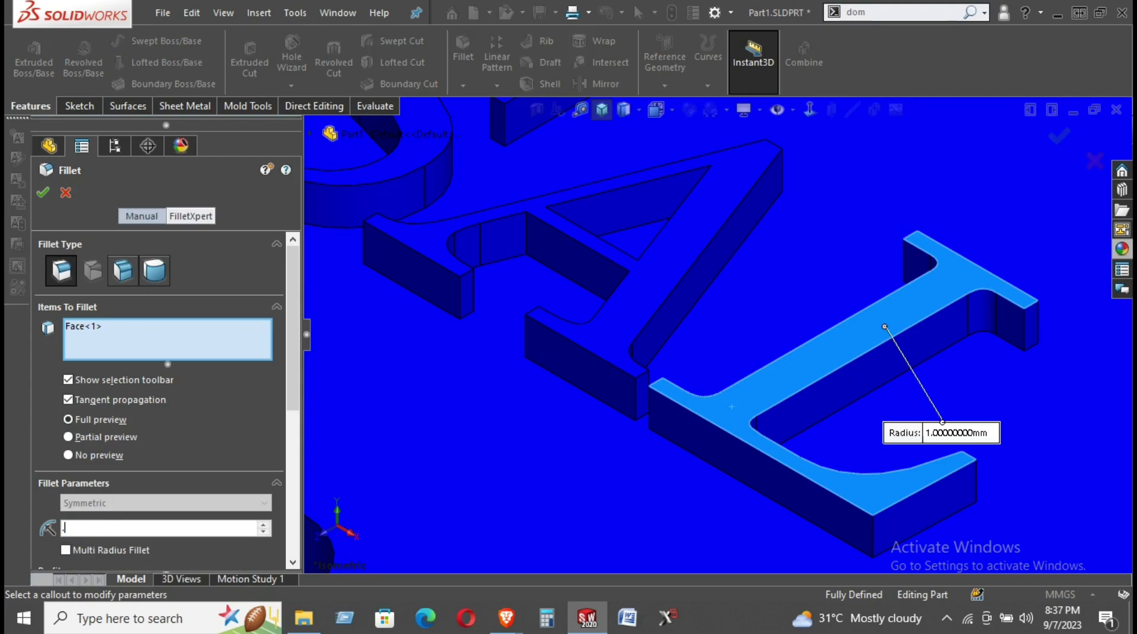
text(0.10mm)
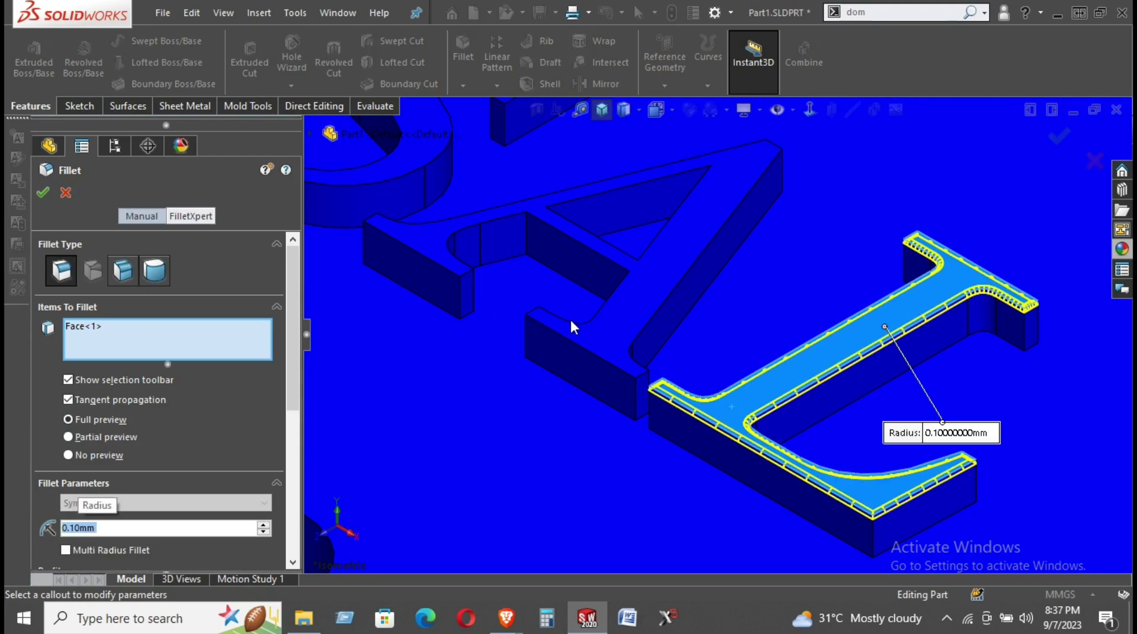
click(610, 337)
scroll(550, 289, up, 3)
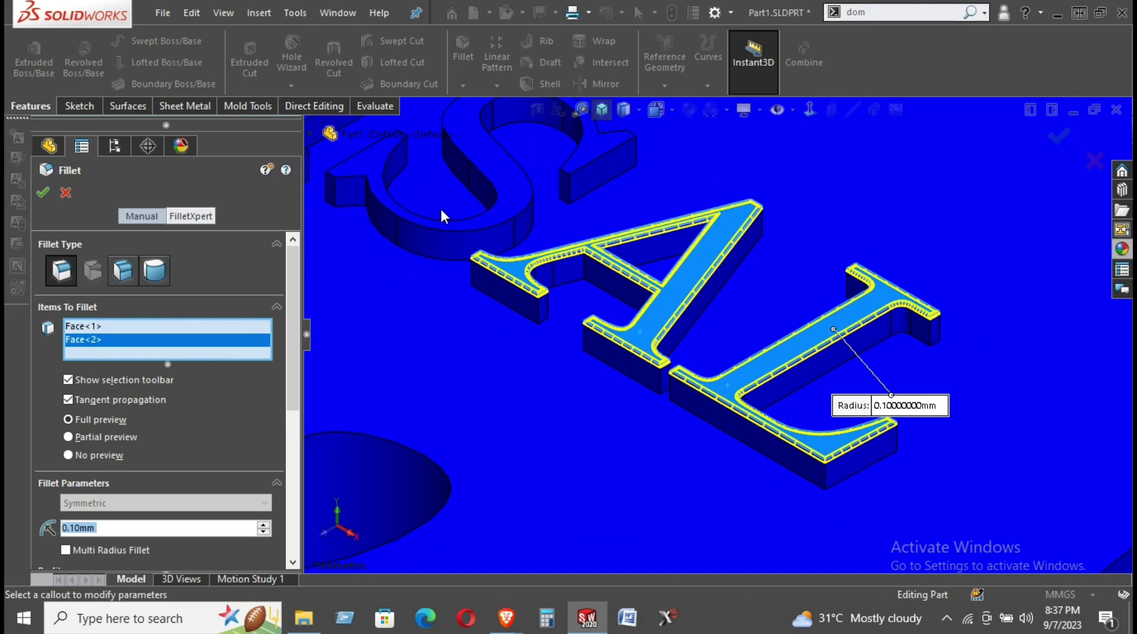
click(510, 194)
click(509, 211)
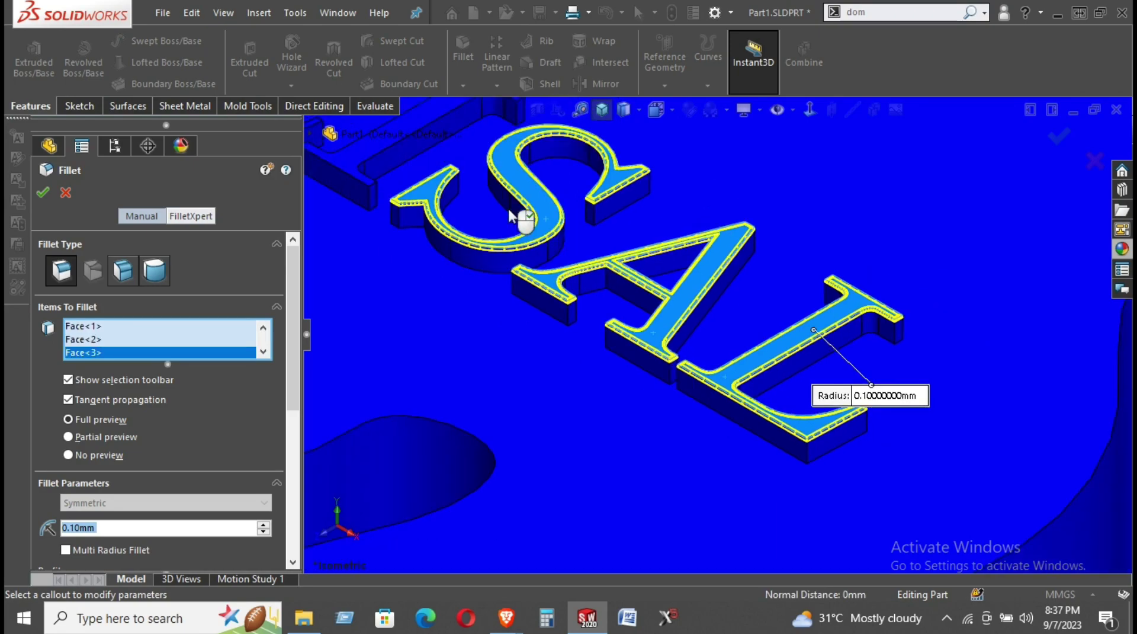
click(356, 164)
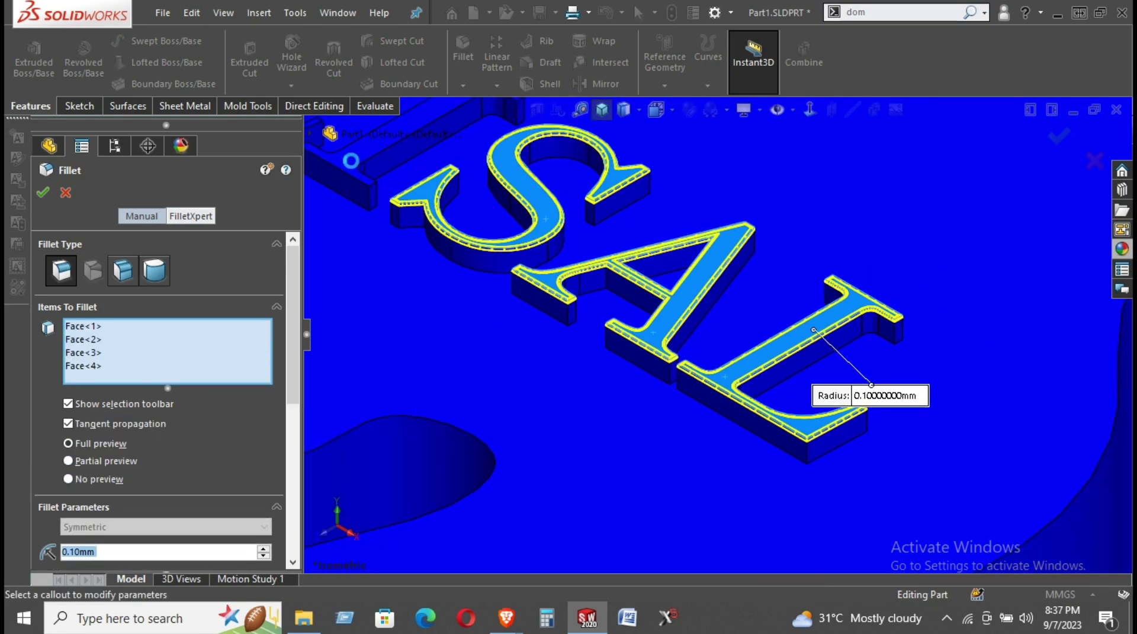
middle_drag(507, 248, 497, 210)
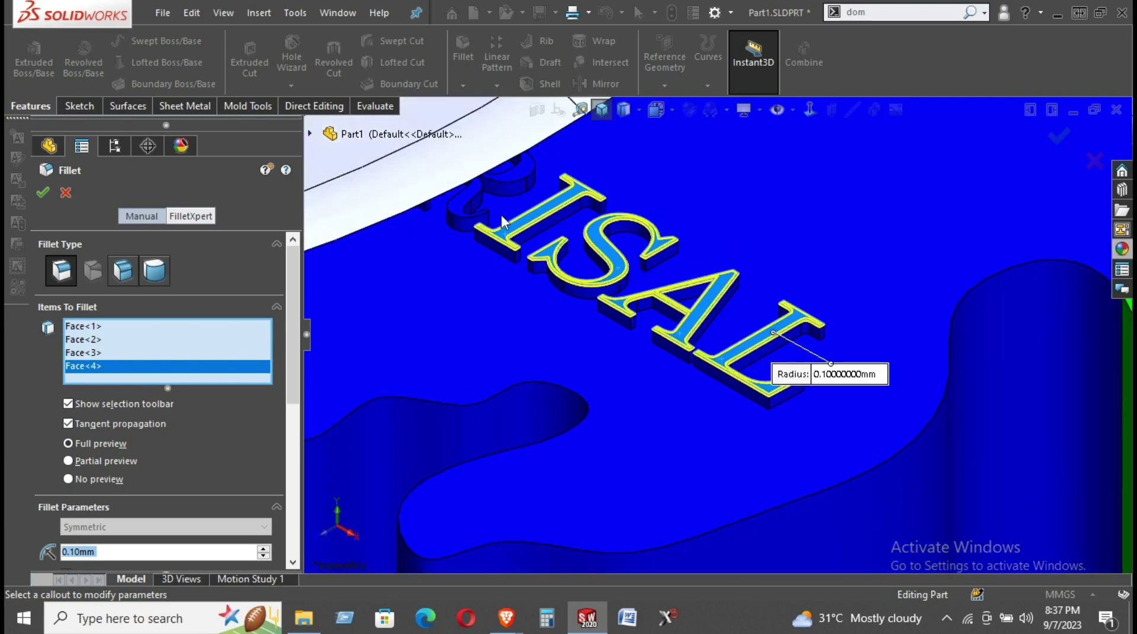
click(498, 210)
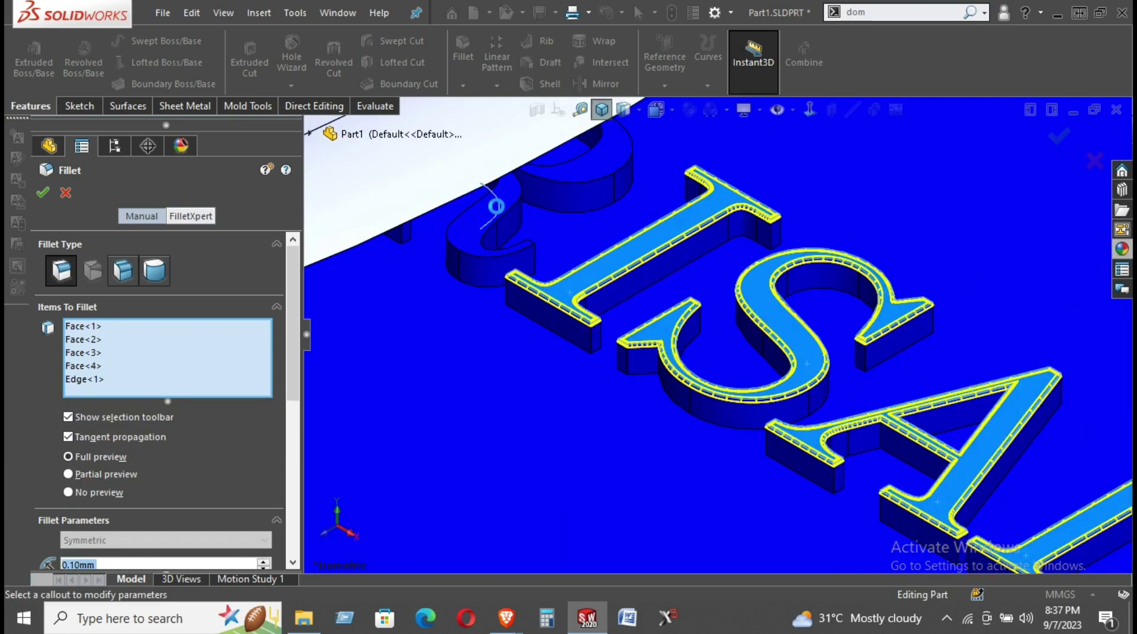
middle_drag(508, 224, 495, 202)
click(496, 206)
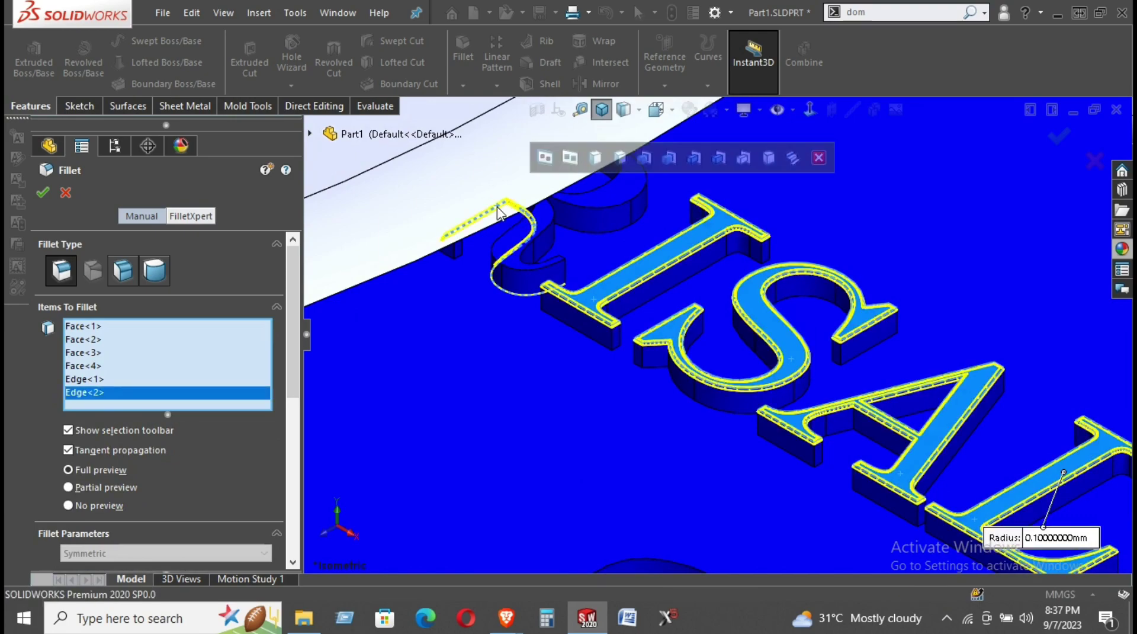
Remove the stray edges accidentally added to the fillet selection.
right_click(124, 398)
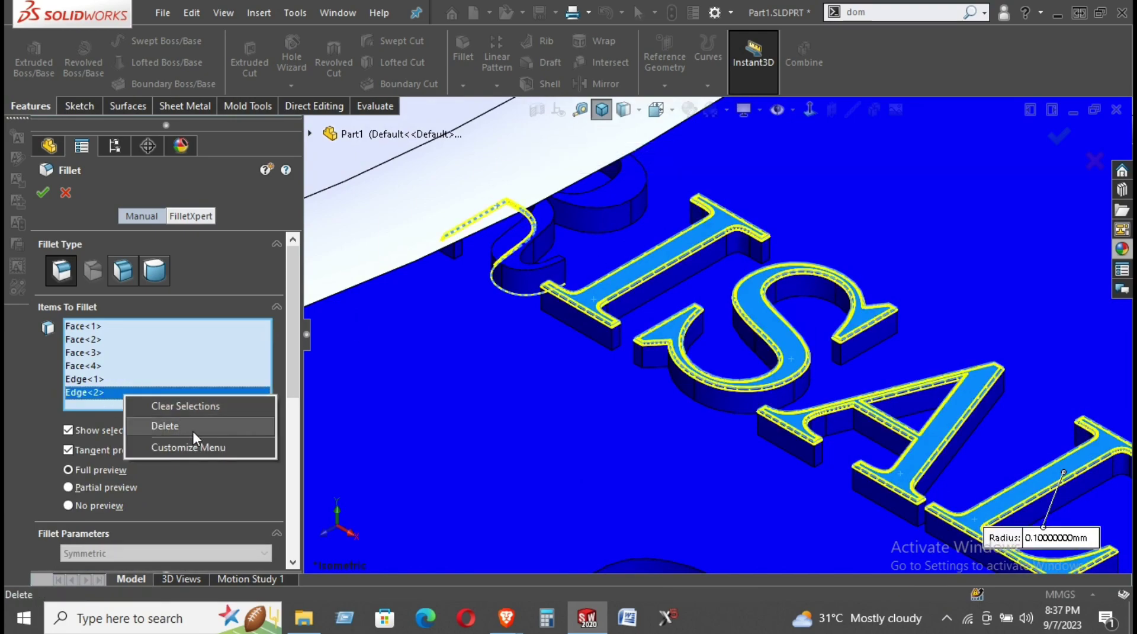
click(198, 425)
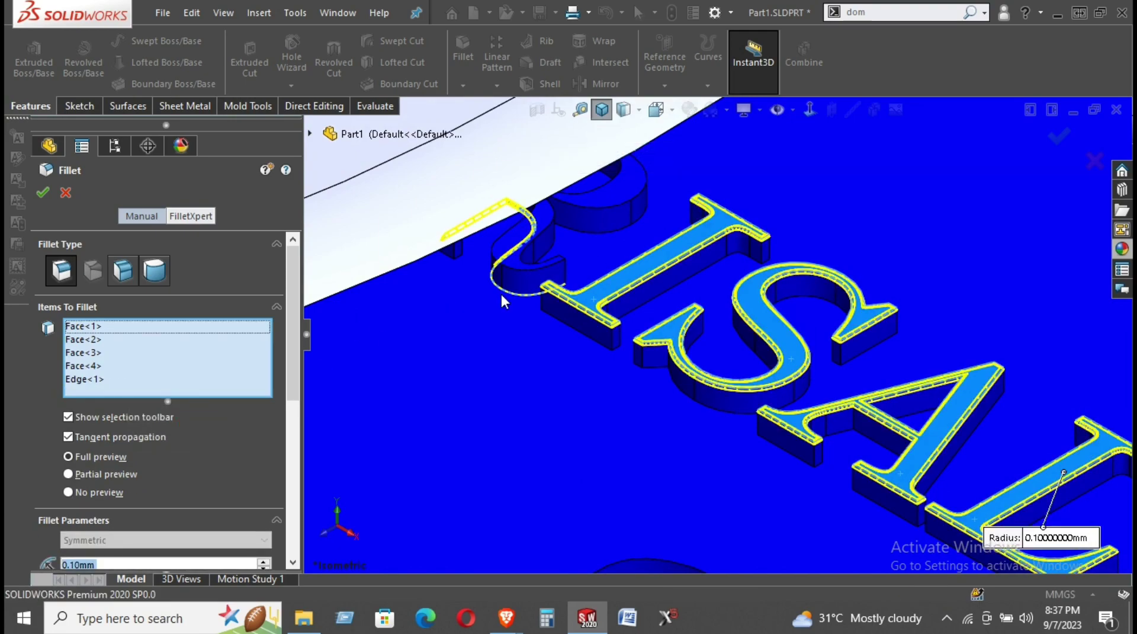
click(87, 380)
right_click(88, 381)
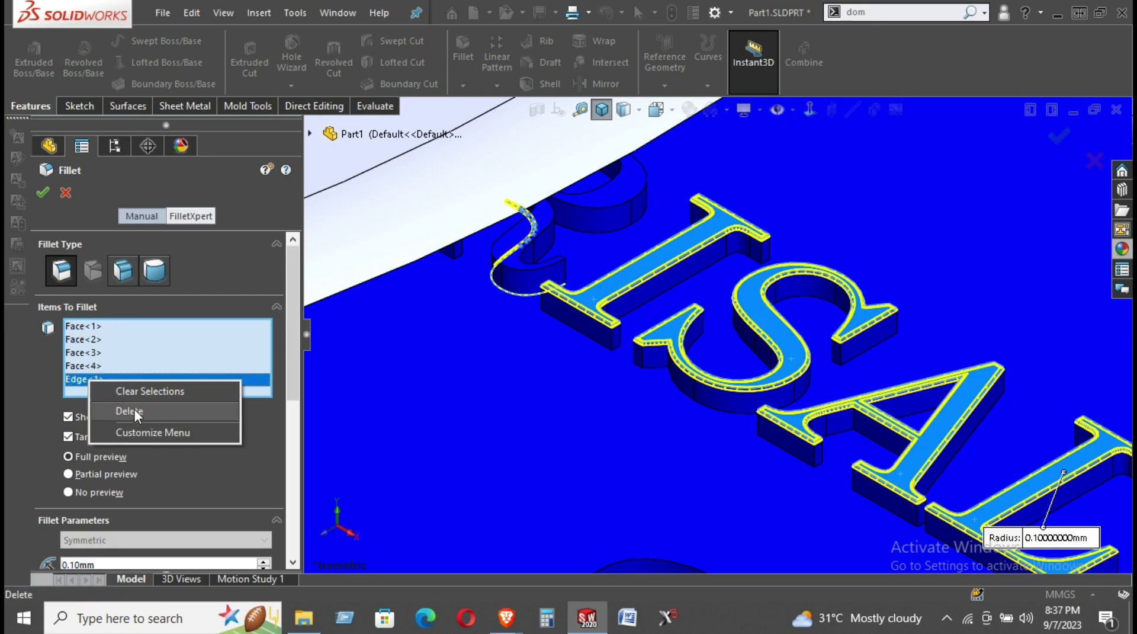
click(134, 409)
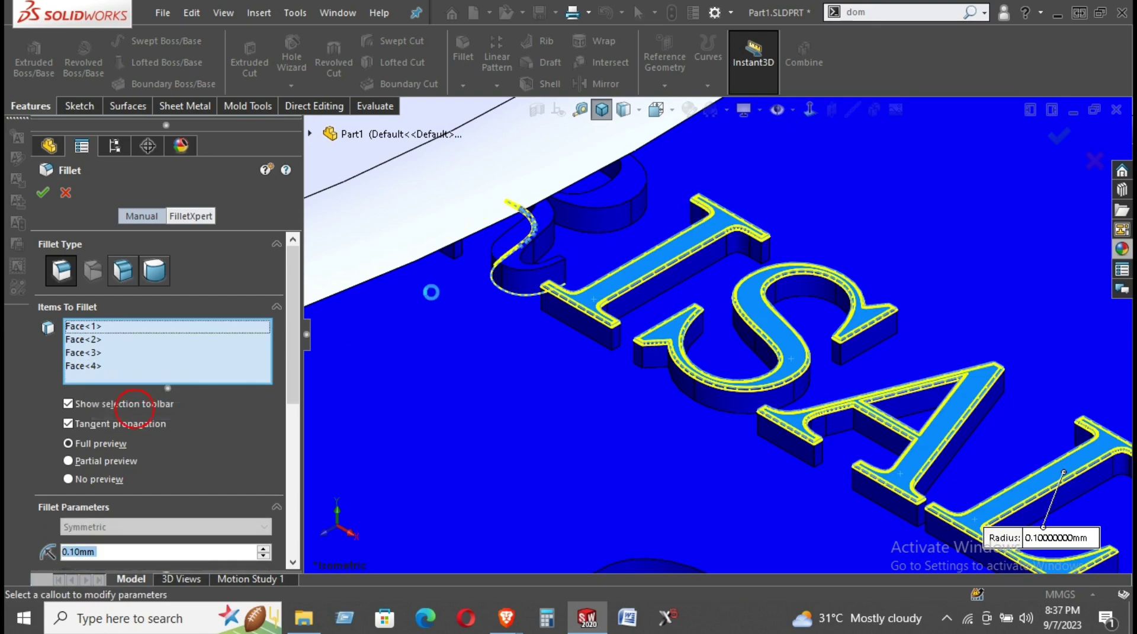
click(616, 196)
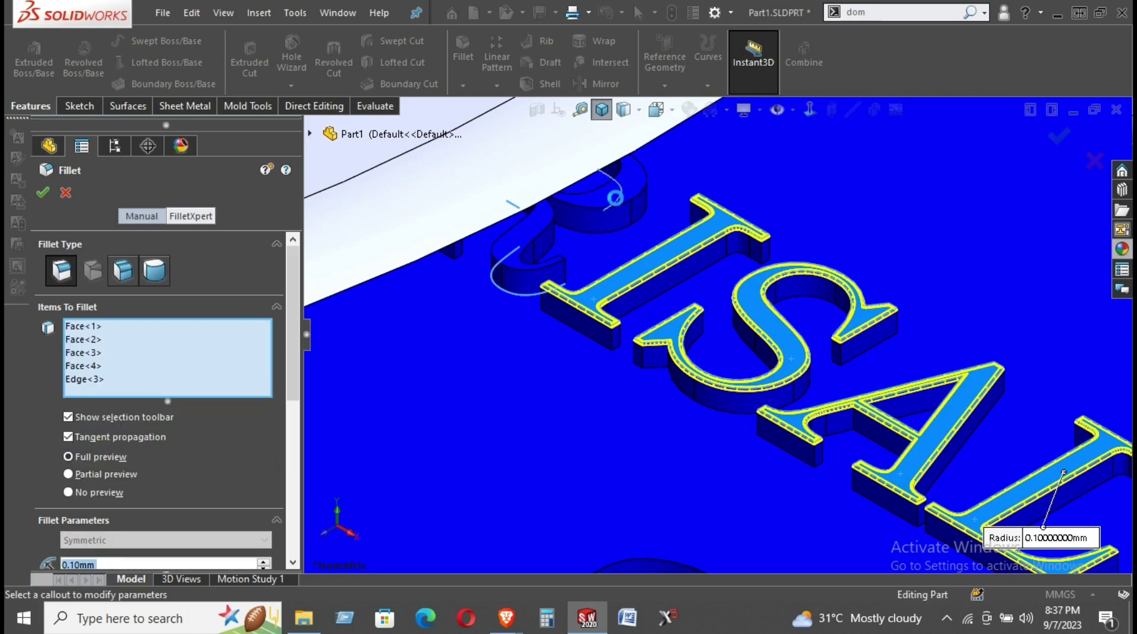
click(614, 198)
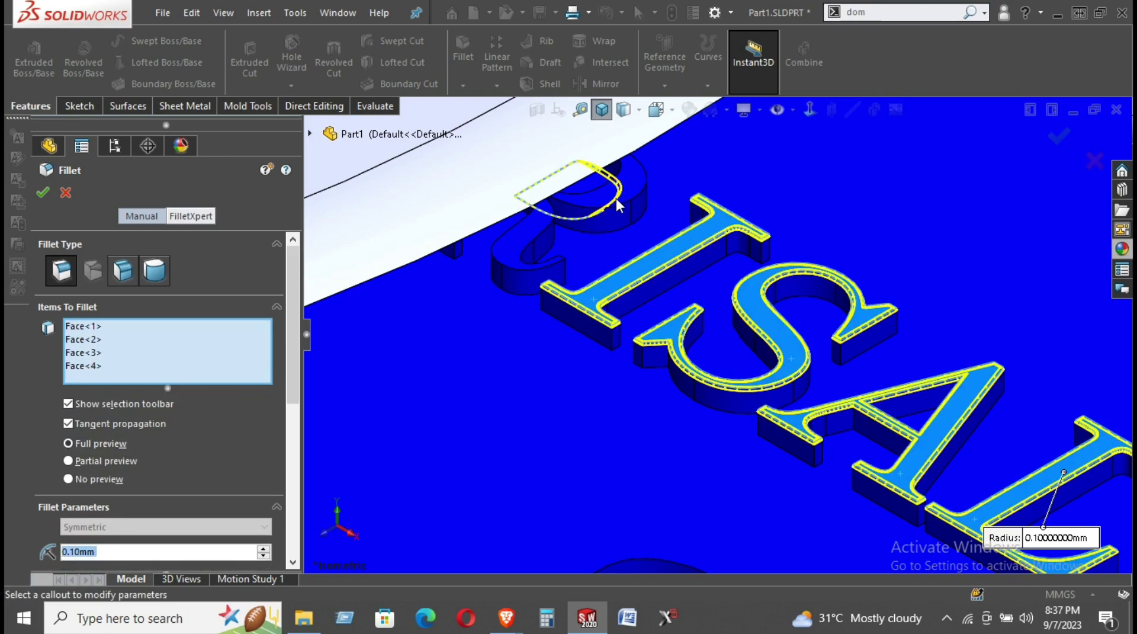
scroll(617, 204, up, 2)
mouse_move(617, 201)
middle_down()
mouse_move(721, 350)
mouse_move(613, 260)
middle_up()
scroll(612, 260, down, 2)
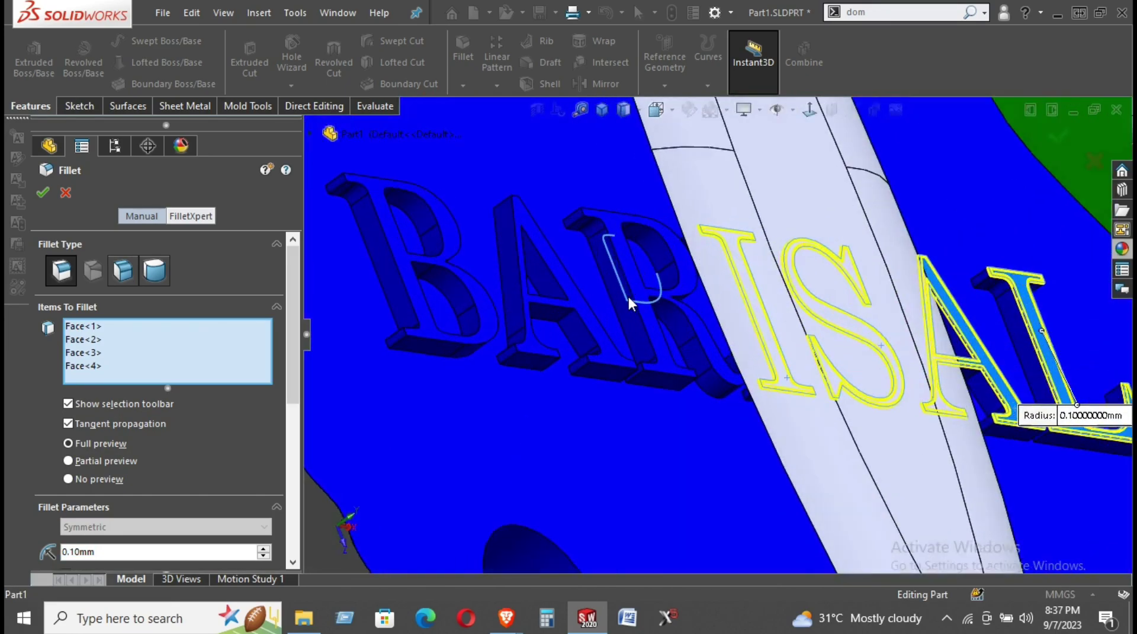
scroll(628, 296, down, 2)
scroll(652, 325, down, 2)
Add the remaining BARISAL top faces, including R and B, and apply the fillet.
click(677, 332)
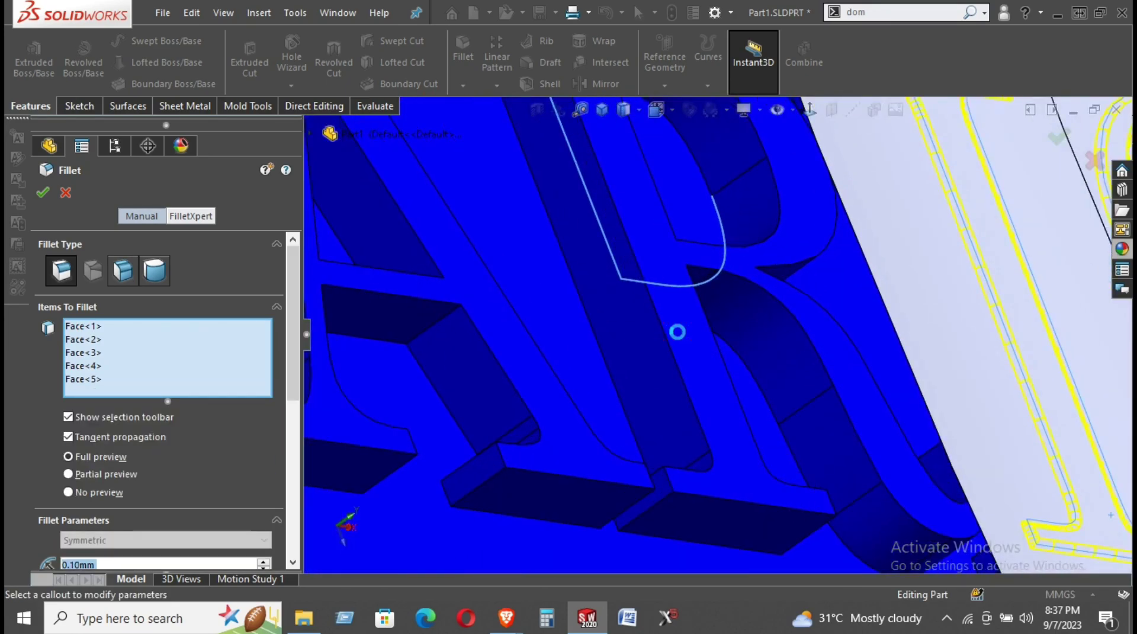
click(552, 446)
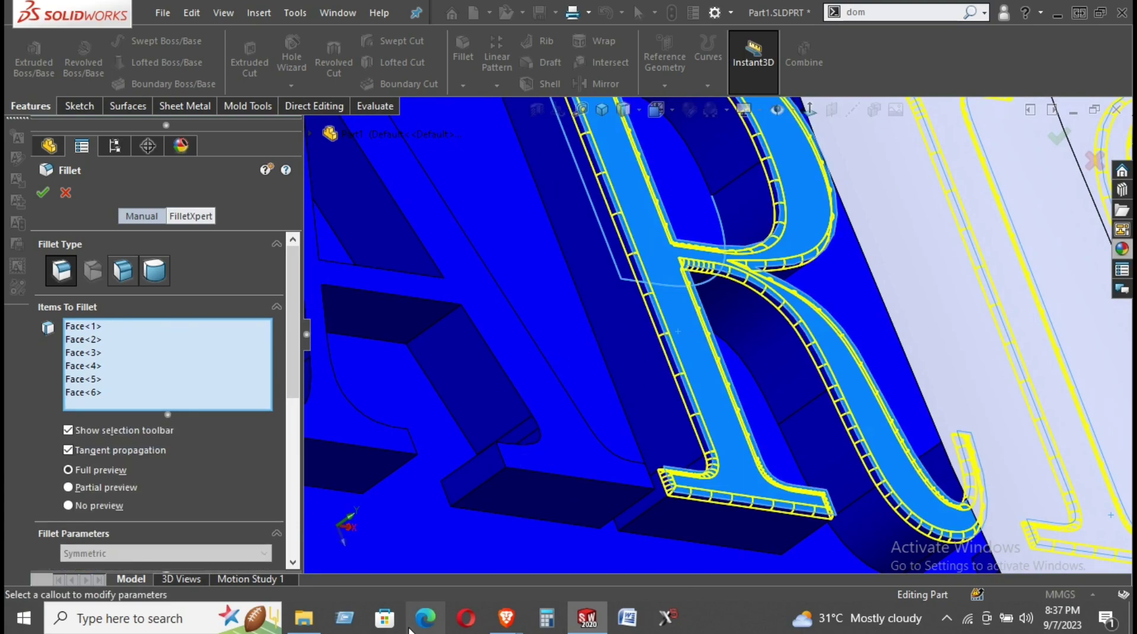
scroll(526, 411, up, 3)
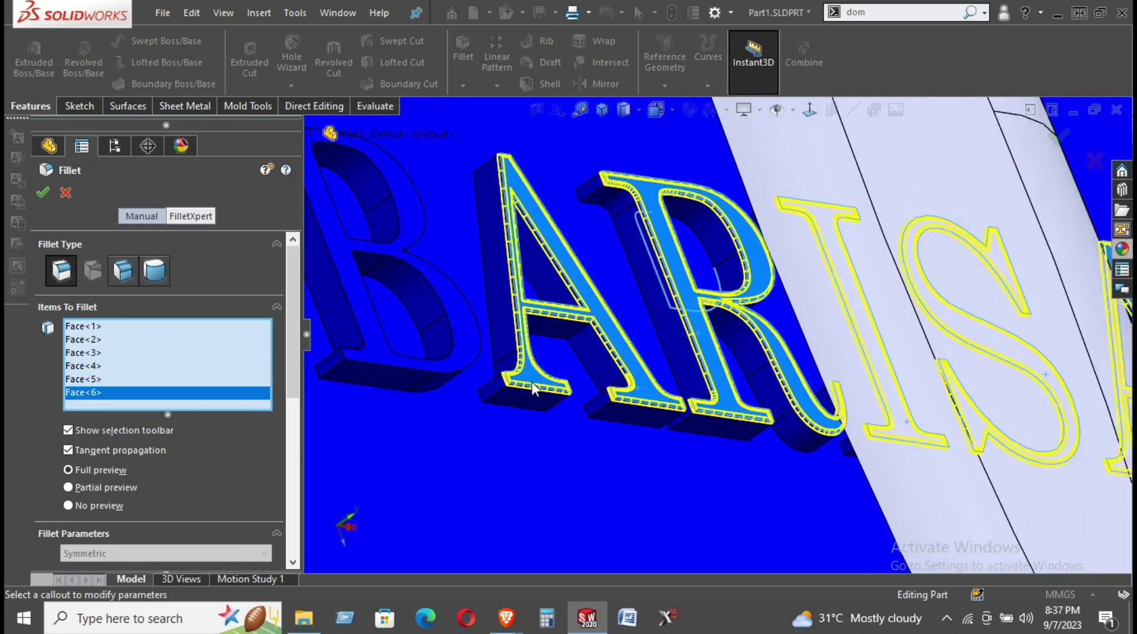
scroll(520, 326, up, 2)
scroll(533, 320, down, 2)
click(584, 305)
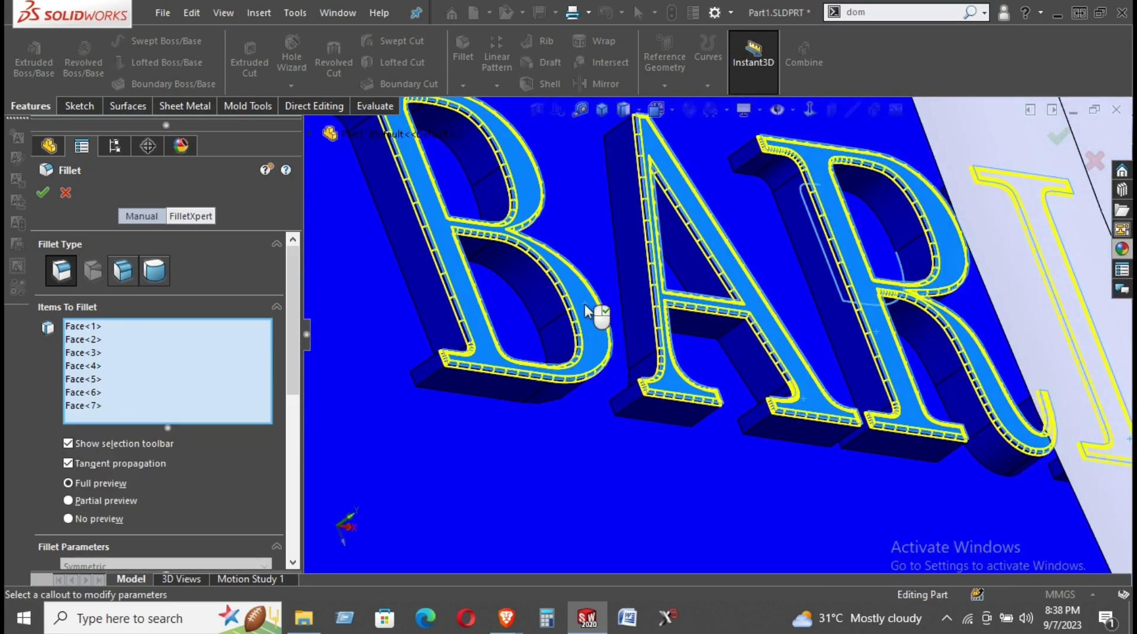
scroll(584, 304, up, 3)
scroll(609, 328, up, 2)
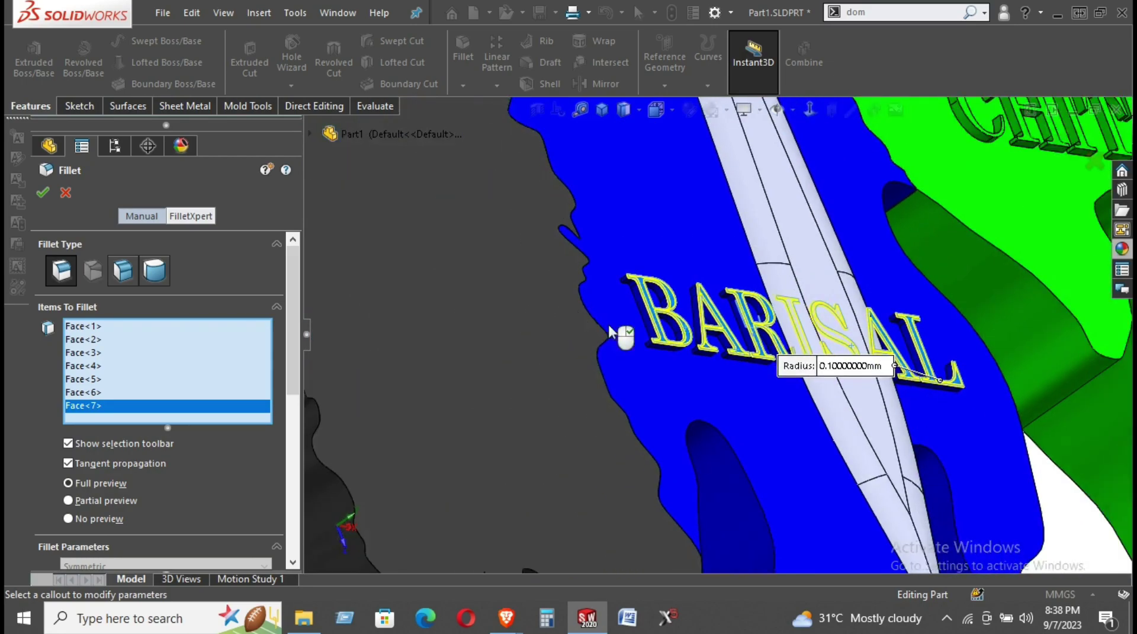
scroll(820, 370, up, 2)
scroll(821, 370, up, 2)
mouse_move(821, 370)
middle_down()
mouse_move(677, 217)
mouse_move(695, 358)
middle_up()
scroll(694, 358, down, 2)
scroll(663, 322, down, 2)
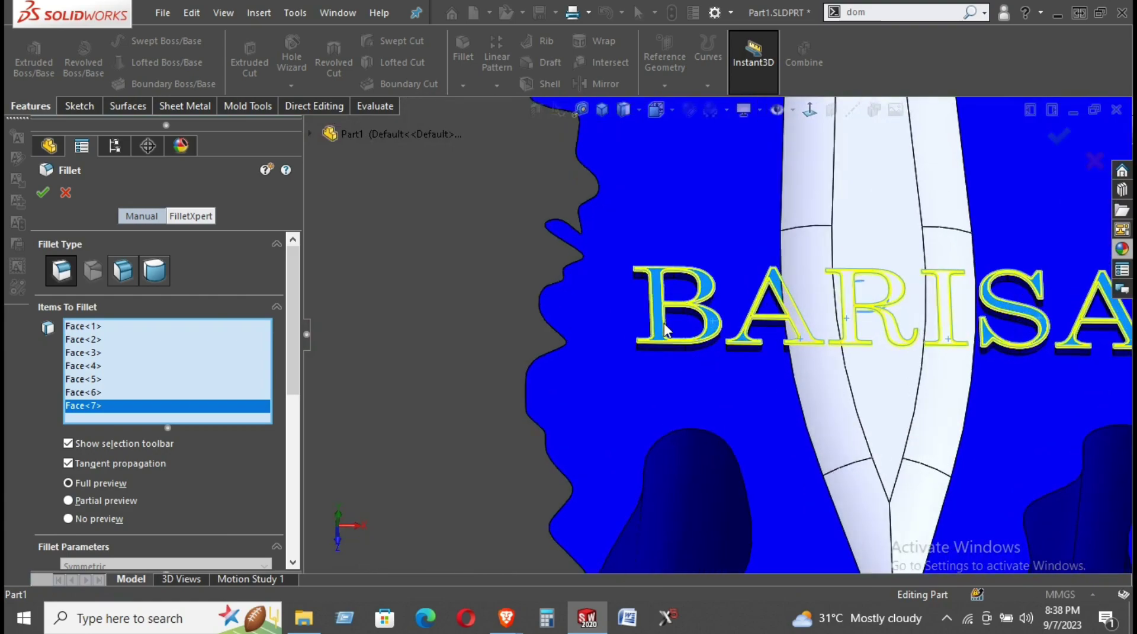
scroll(665, 321, down, 3)
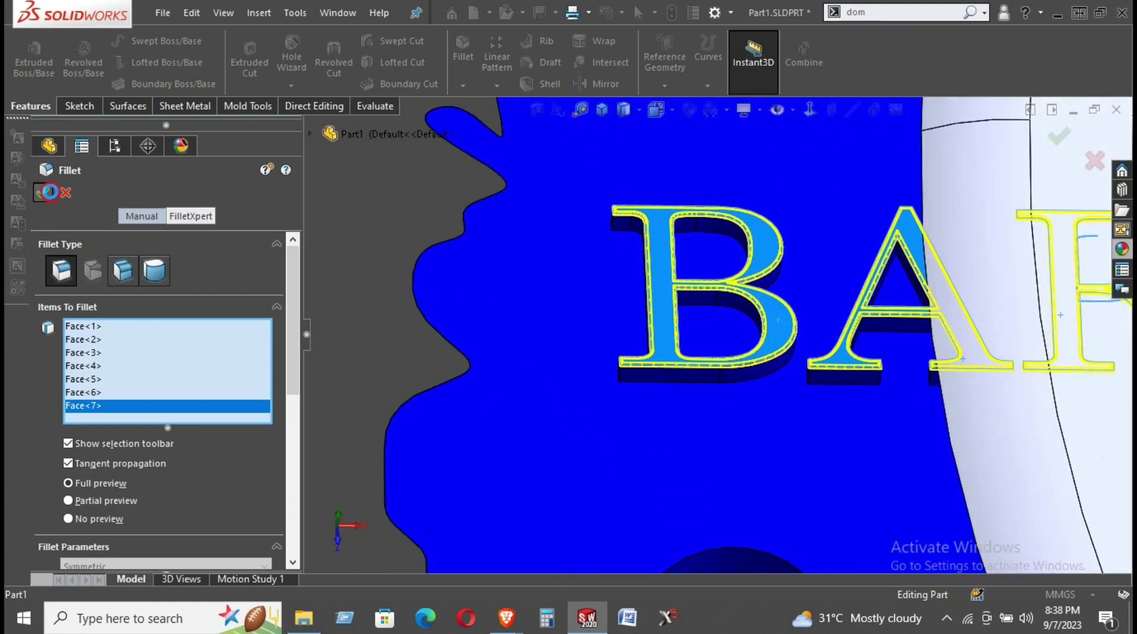
click(47, 190)
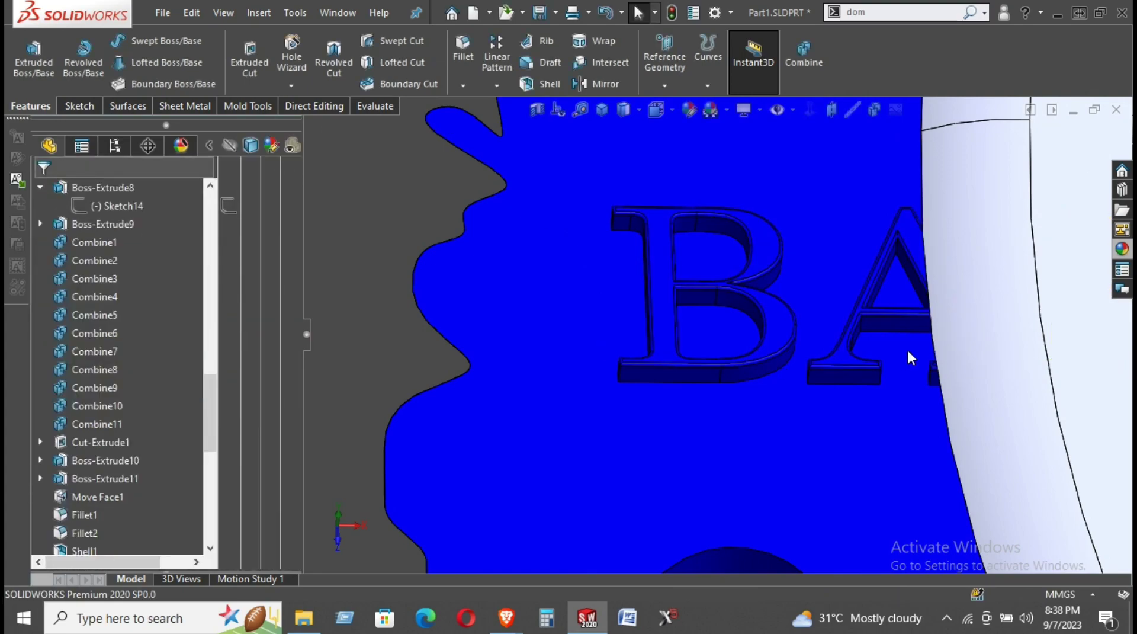
scroll(893, 292, up, 2)
scroll(703, 305, up, 3)
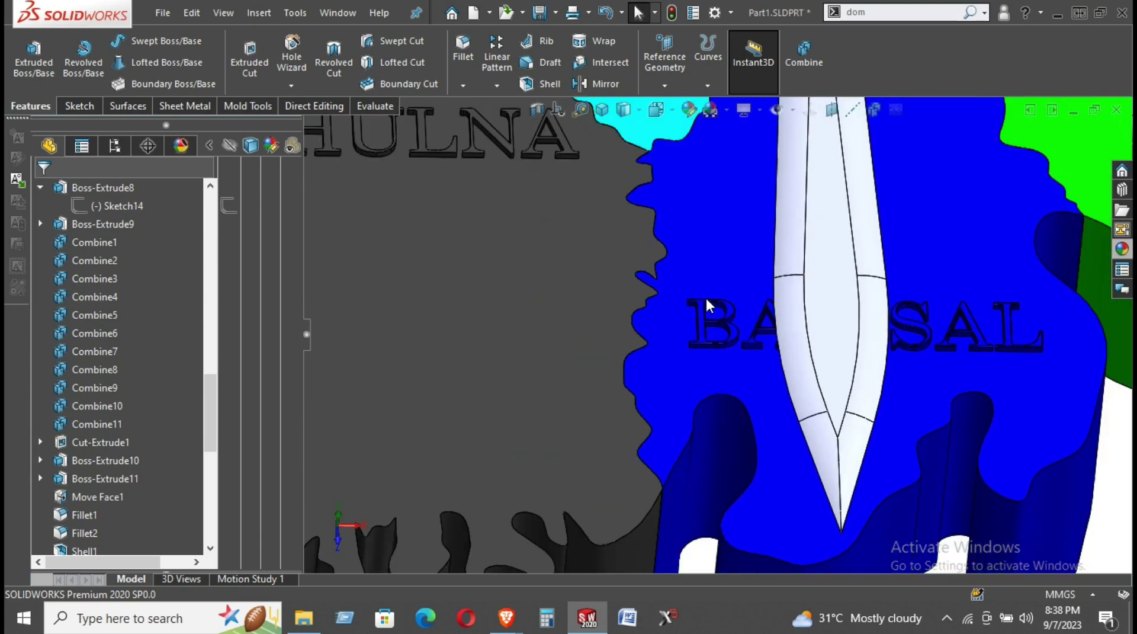
scroll(705, 296, up, 1)
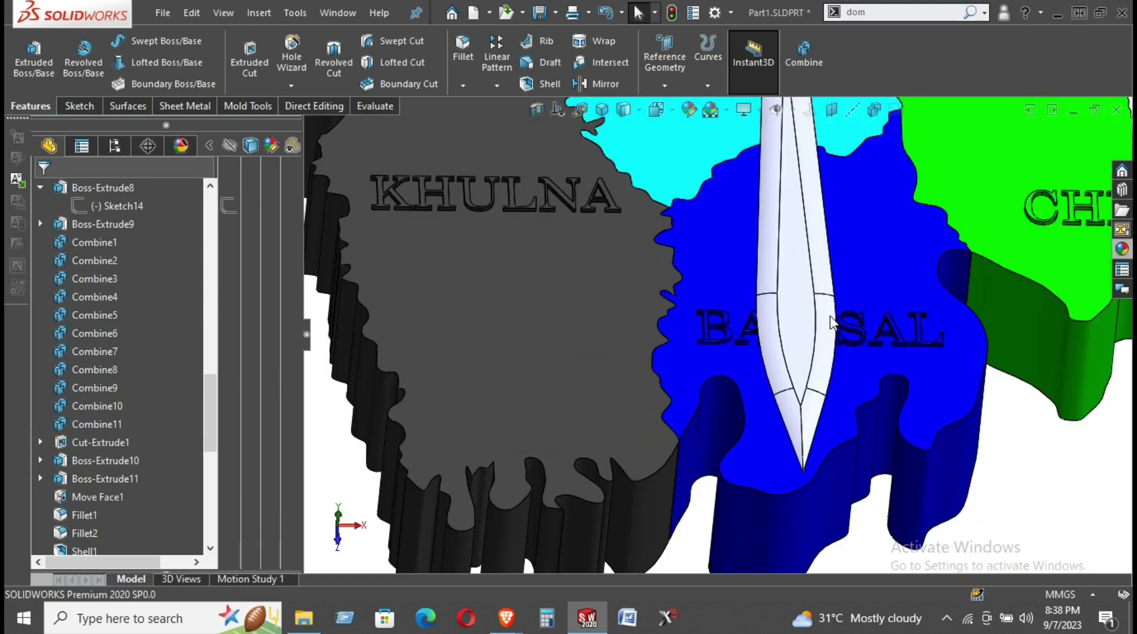
scroll(832, 323, up, 2)
scroll(704, 358, down, 4)
scroll(699, 343, down, 1)
scroll(699, 342, down, 1)
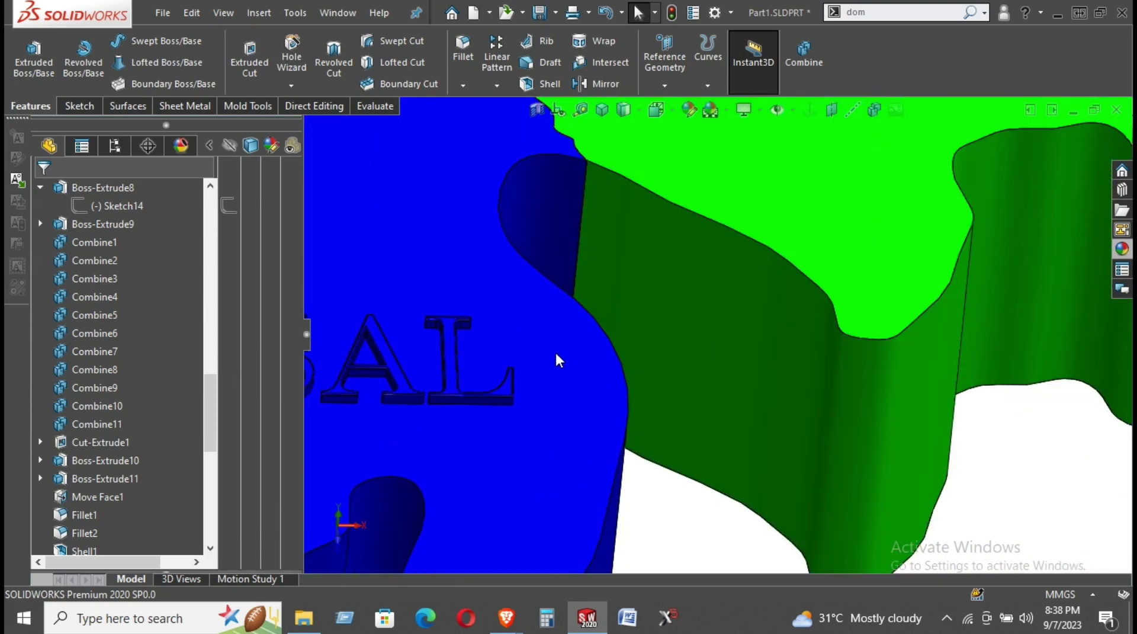
scroll(381, 372, down, 2)
scroll(393, 367, down, 2)
scroll(482, 393, down, 1)
scroll(563, 395, down, 1)
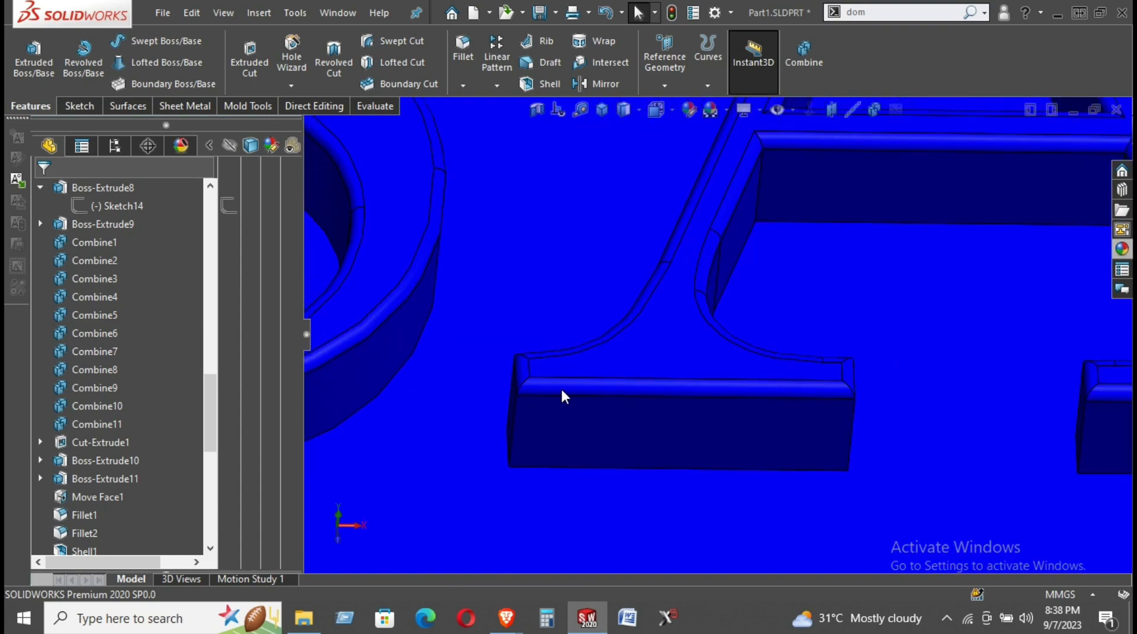
scroll(562, 390, up, 2)
scroll(563, 392, up, 2)
scroll(563, 392, up, 1)
scroll(545, 373, up, 1)
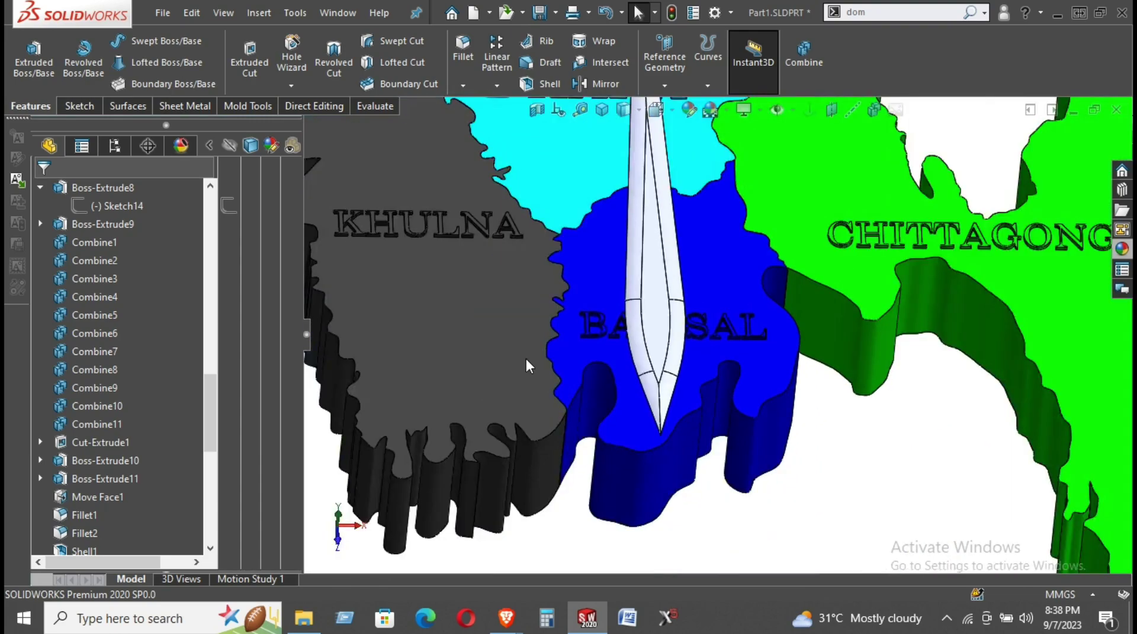
scroll(526, 359, down, 1)
scroll(526, 359, up, 3)
scroll(526, 359, down, 2)
mouse_move(614, 308)
middle_down()
mouse_move(569, 416)
mouse_move(651, 471)
middle_up()
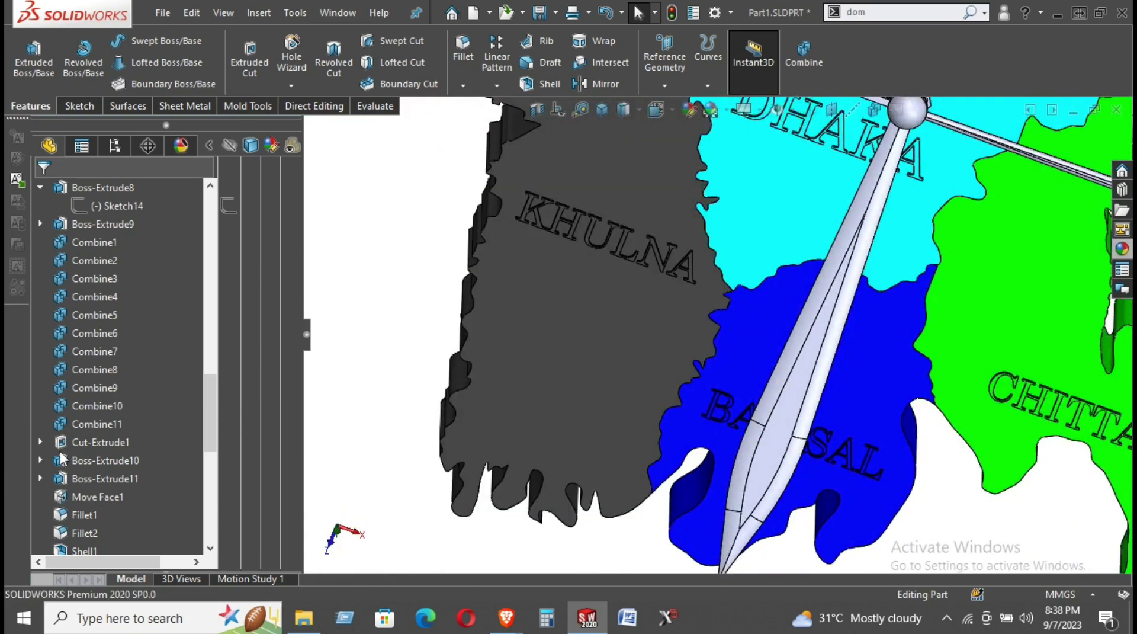
scroll(68, 414, up, 6)
scroll(71, 389, up, 6)
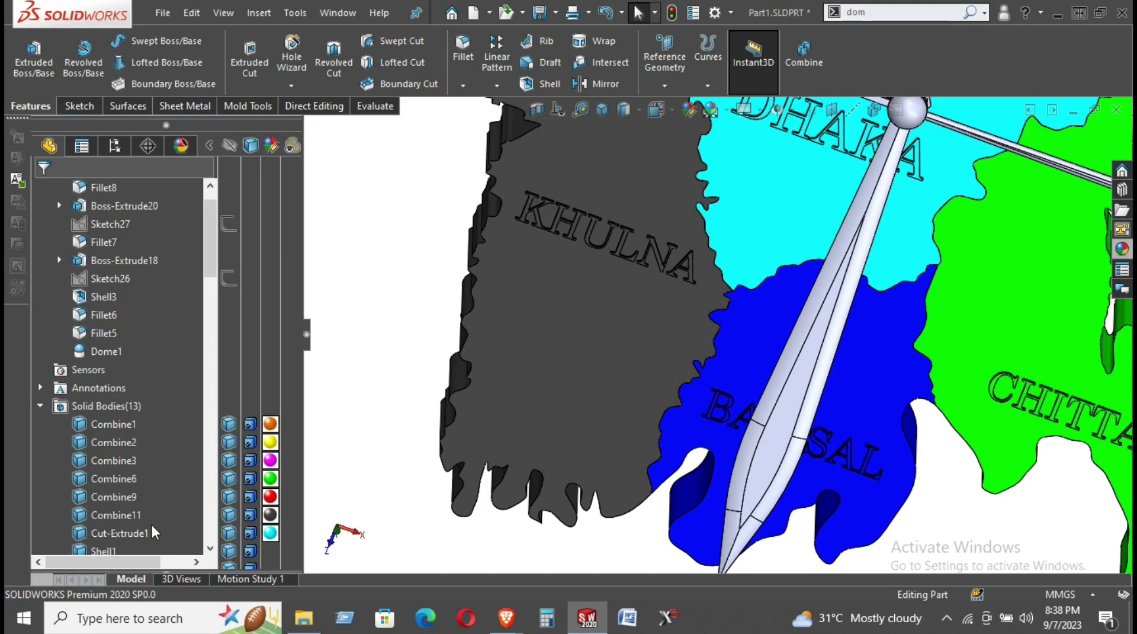
Apply the grey appearance swatch to the Combine11 KHULNA body.
click(119, 515)
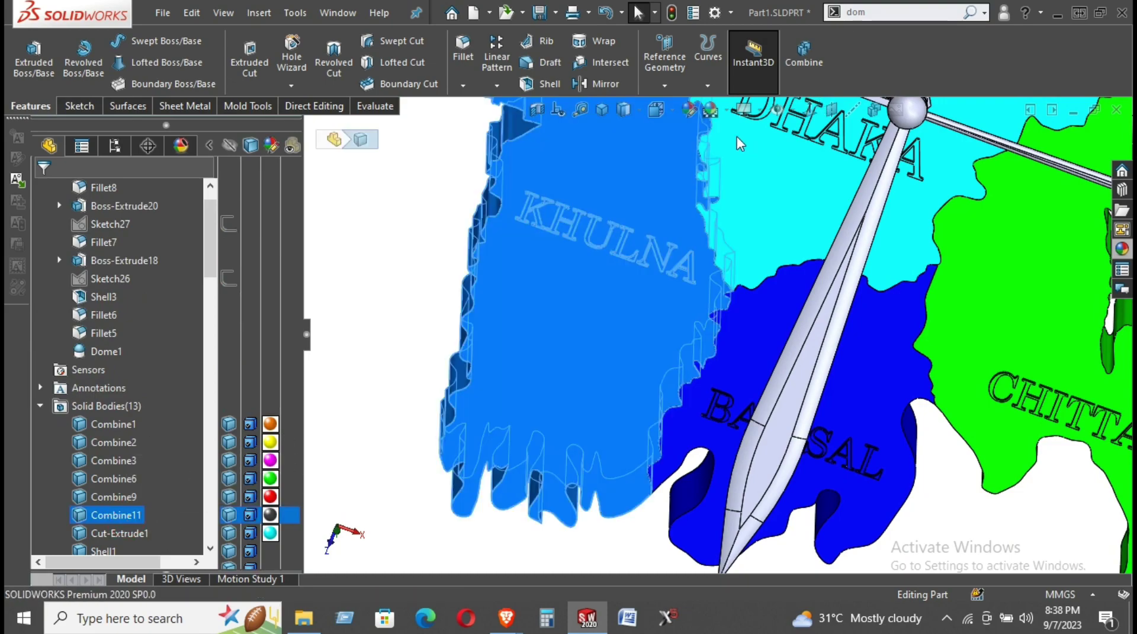
click(687, 110)
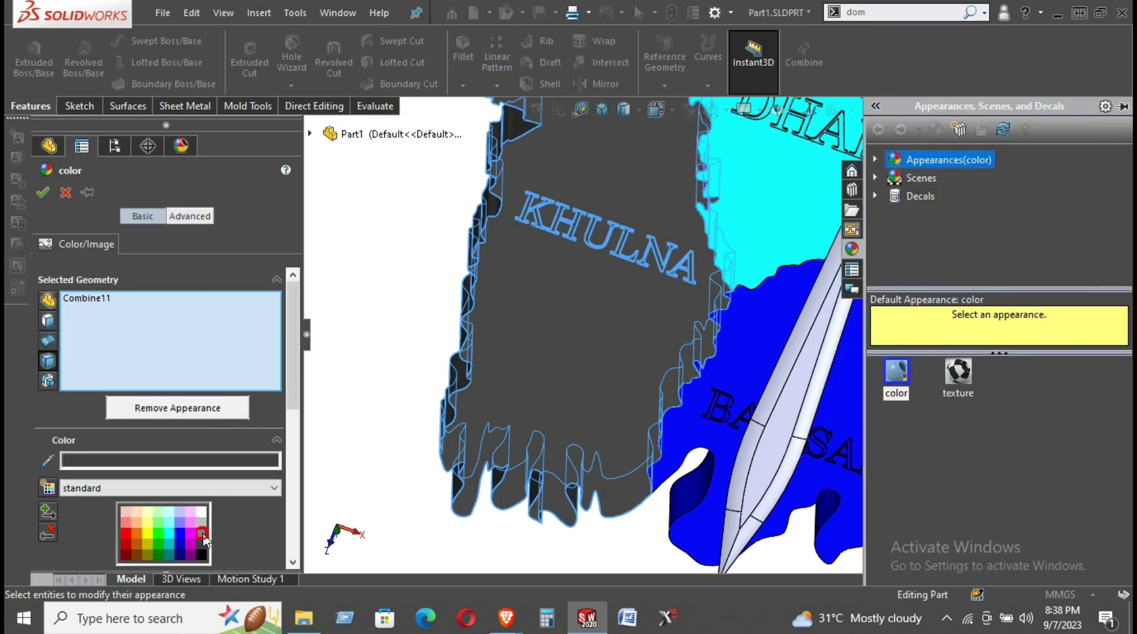
click(202, 532)
click(41, 193)
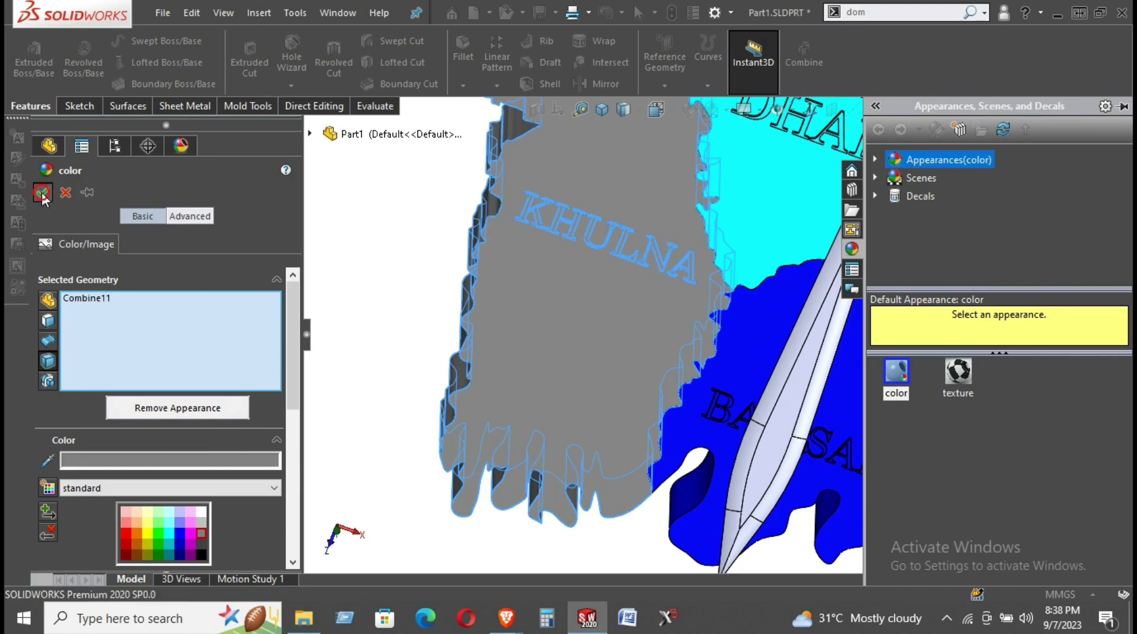
click(408, 221)
scroll(424, 256, down, 5)
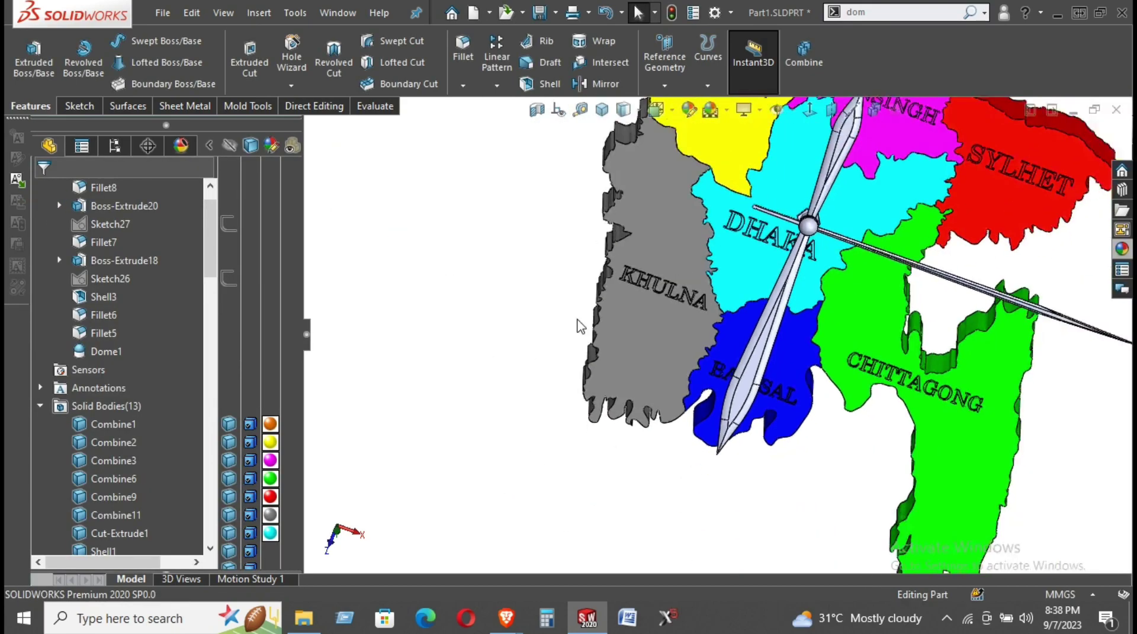
mouse_move(688, 340)
middle_down()
mouse_move(696, 235)
mouse_move(731, 422)
middle_up()
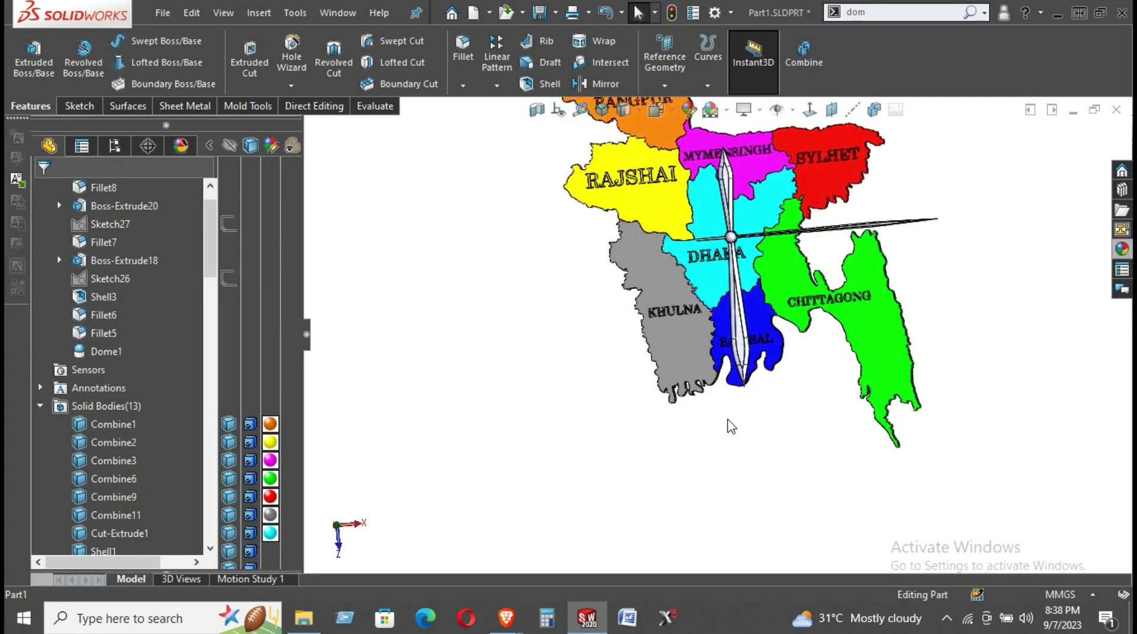
scroll(731, 422, up, 3)
scroll(700, 309, up, 2)
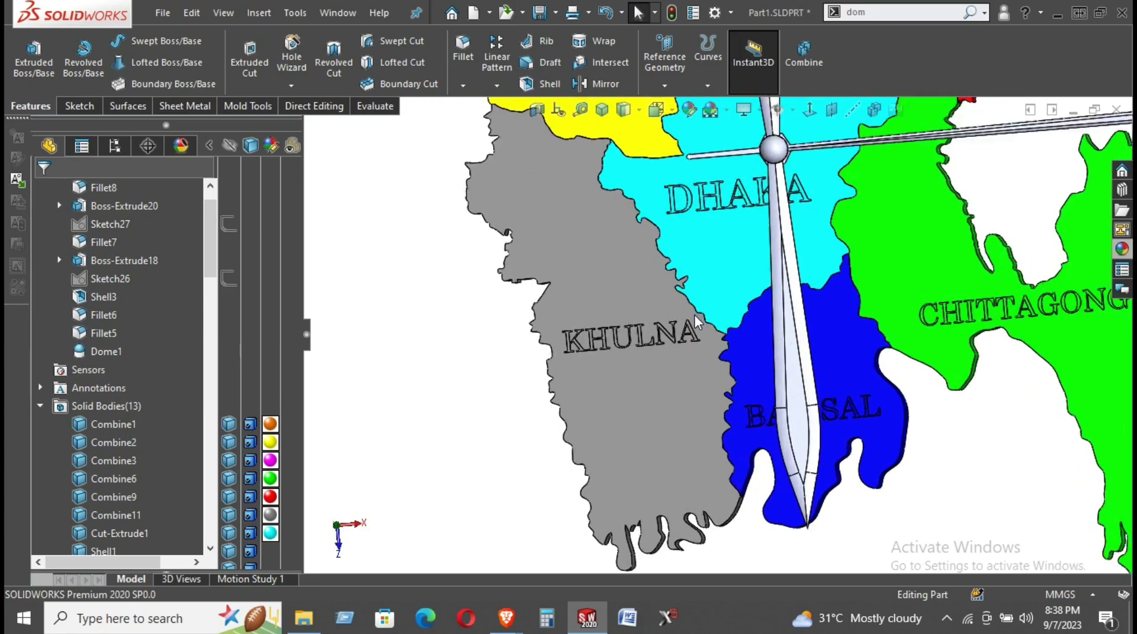
scroll(946, 294, up, 1)
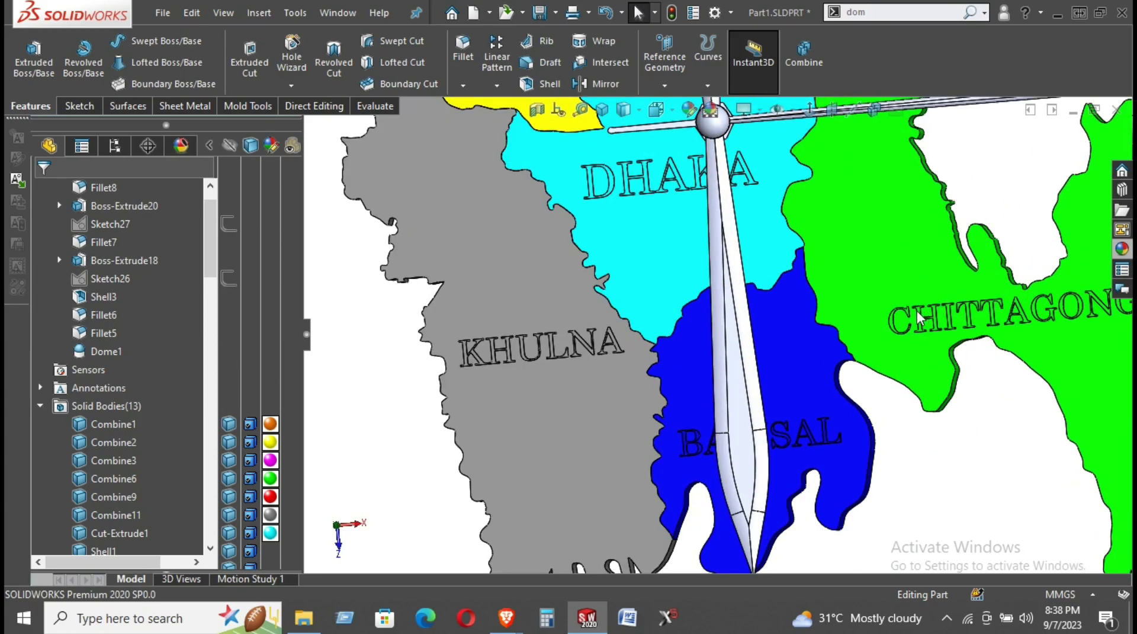
scroll(916, 318, down, 2)
scroll(829, 308, down, 1)
scroll(685, 296, up, 5)
scroll(685, 296, up, 2)
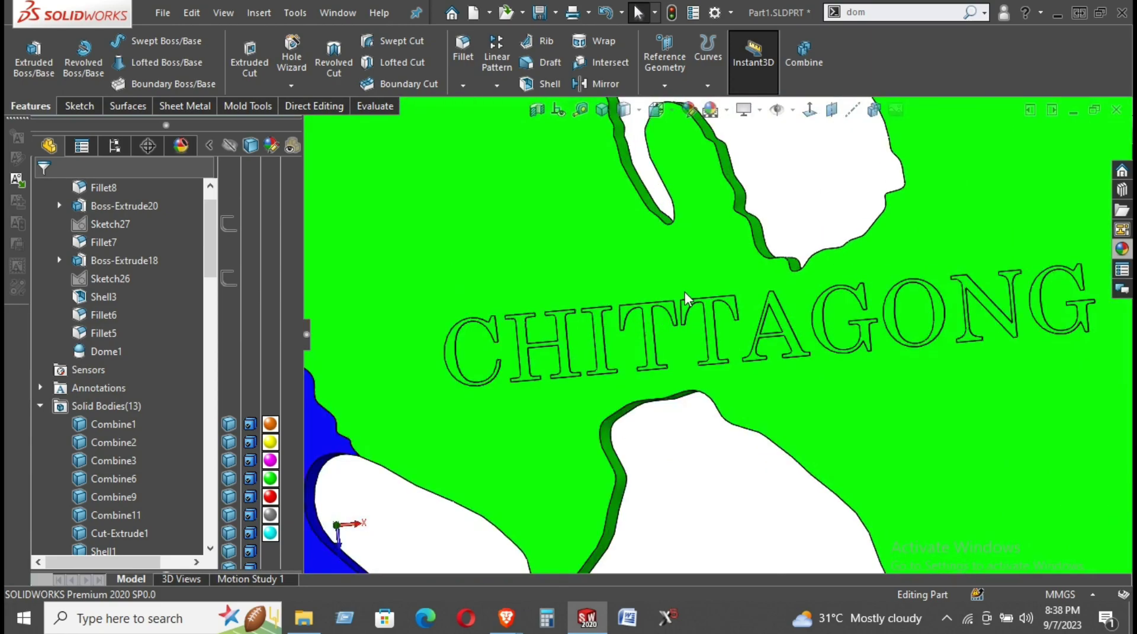
scroll(685, 296, down, 2)
scroll(663, 282, down, 1)
scroll(646, 278, down, 2)
scroll(653, 292, down, 3)
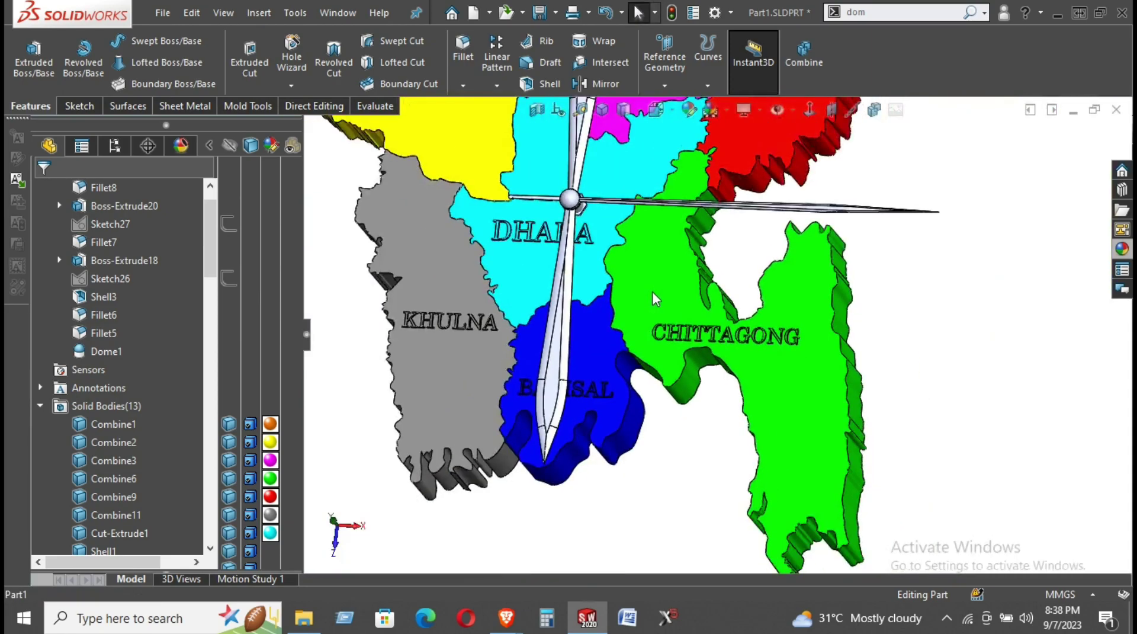
scroll(652, 292, down, 2)
scroll(657, 289, down, 2)
scroll(668, 285, up, 1)
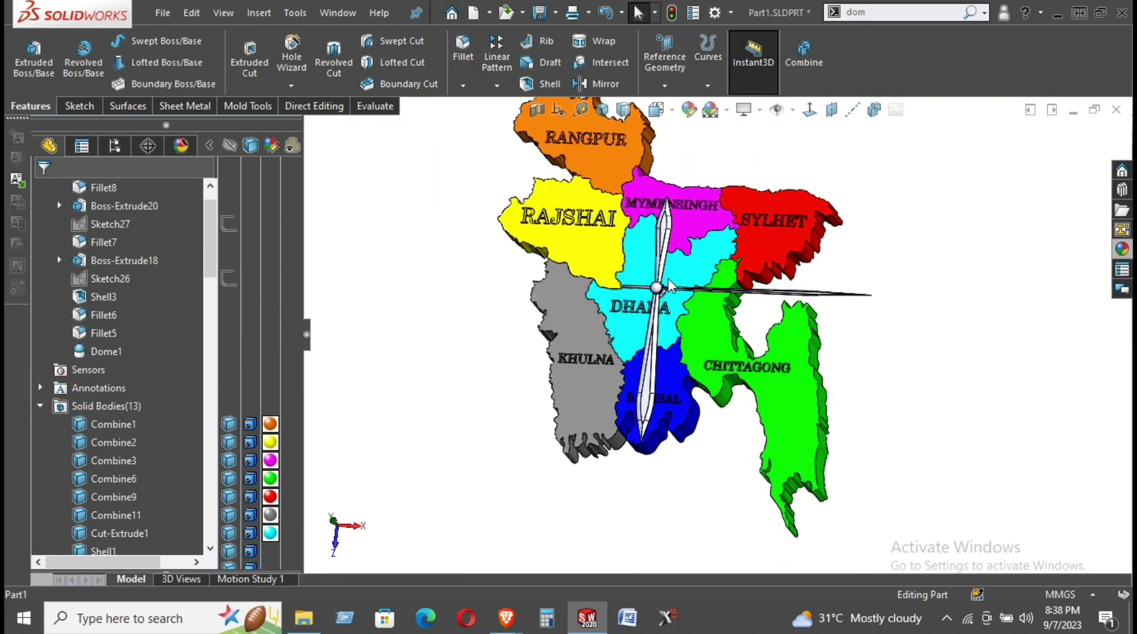
scroll(669, 286, up, 2)
scroll(670, 287, up, 3)
scroll(671, 288, up, 2)
scroll(706, 230, up, 2)
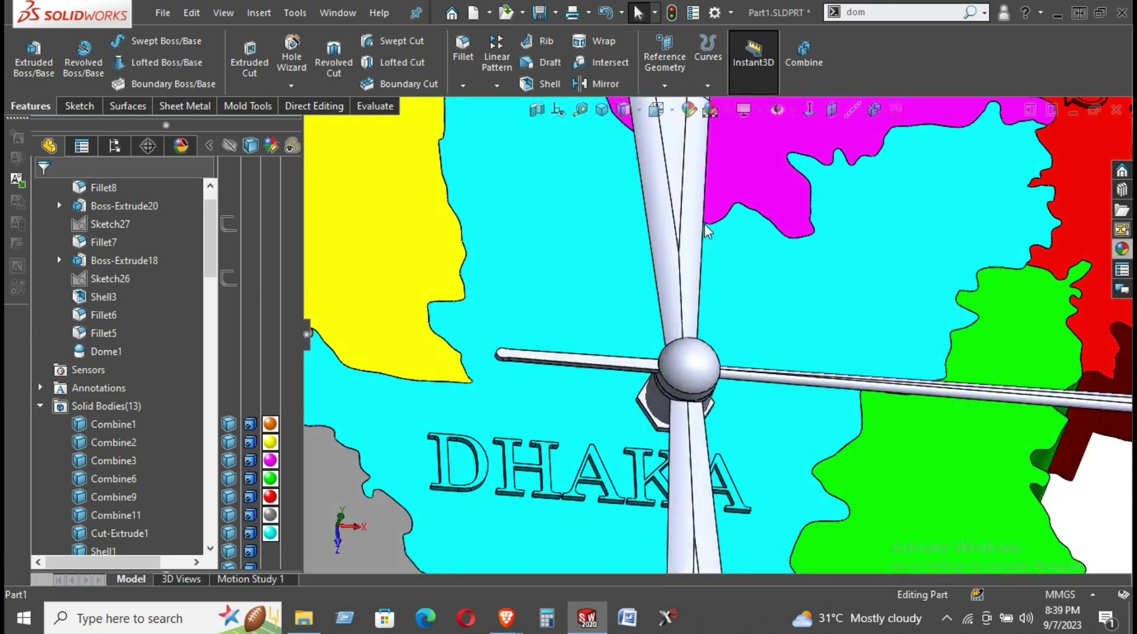
scroll(706, 230, down, 2)
mouse_move(706, 230)
middle_down()
mouse_move(674, 210)
mouse_move(678, 304)
middle_up()
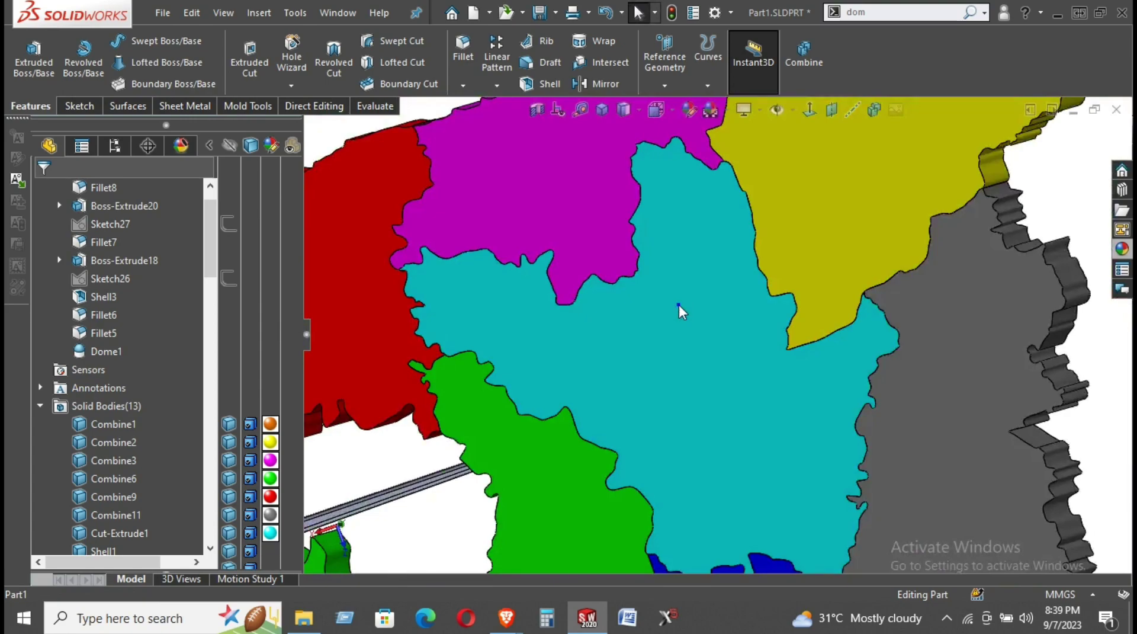
Start a sketch on the Dhaka region face, view it normal, and switch to wireframe display.
right_click(678, 303)
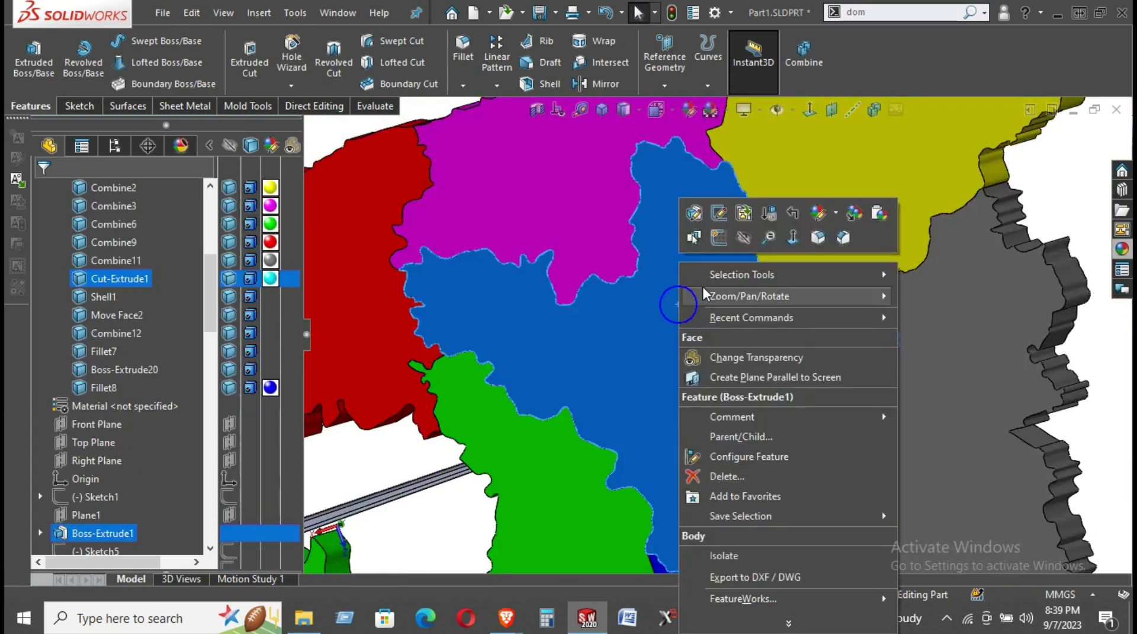
click(718, 237)
click(810, 110)
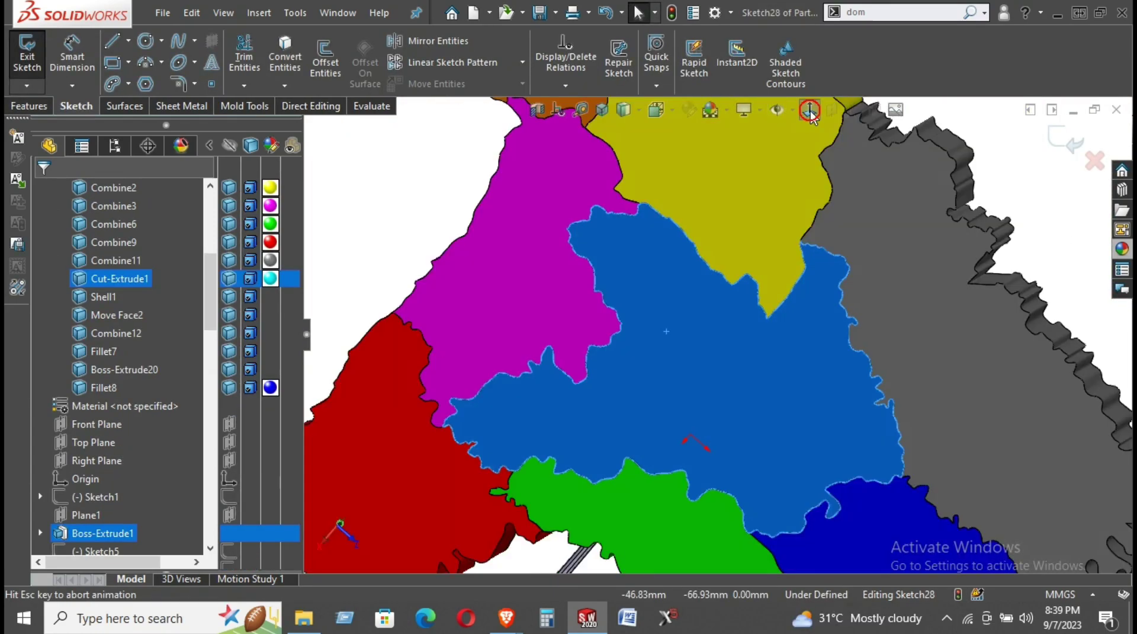
click(875, 323)
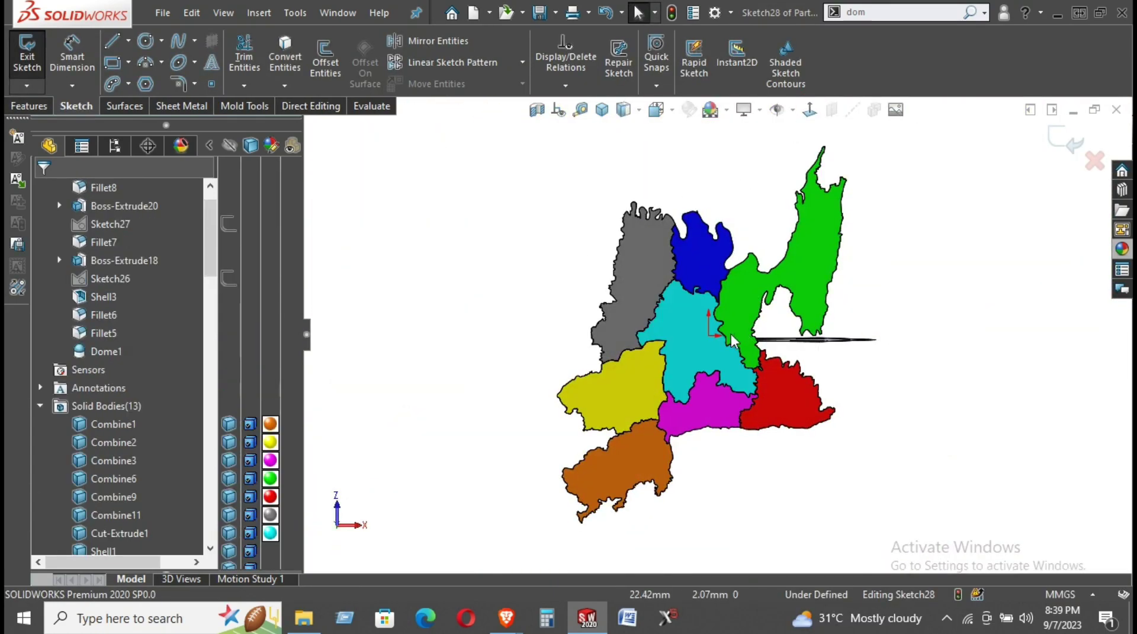
scroll(729, 338, down, 2)
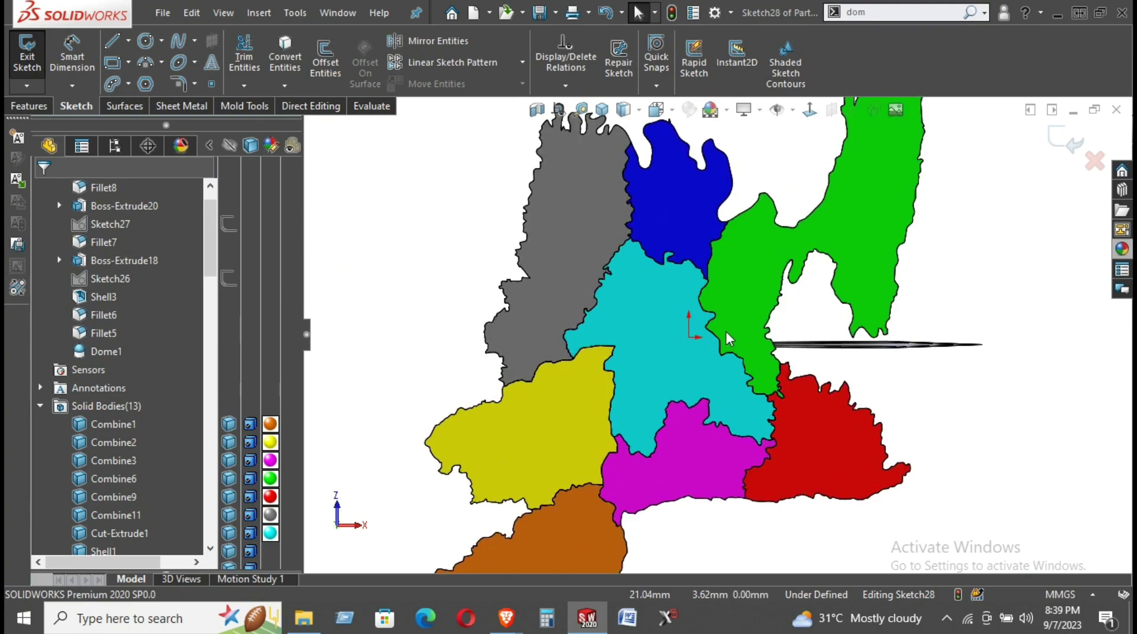
click(624, 109)
click(625, 225)
scroll(657, 342, down, 1)
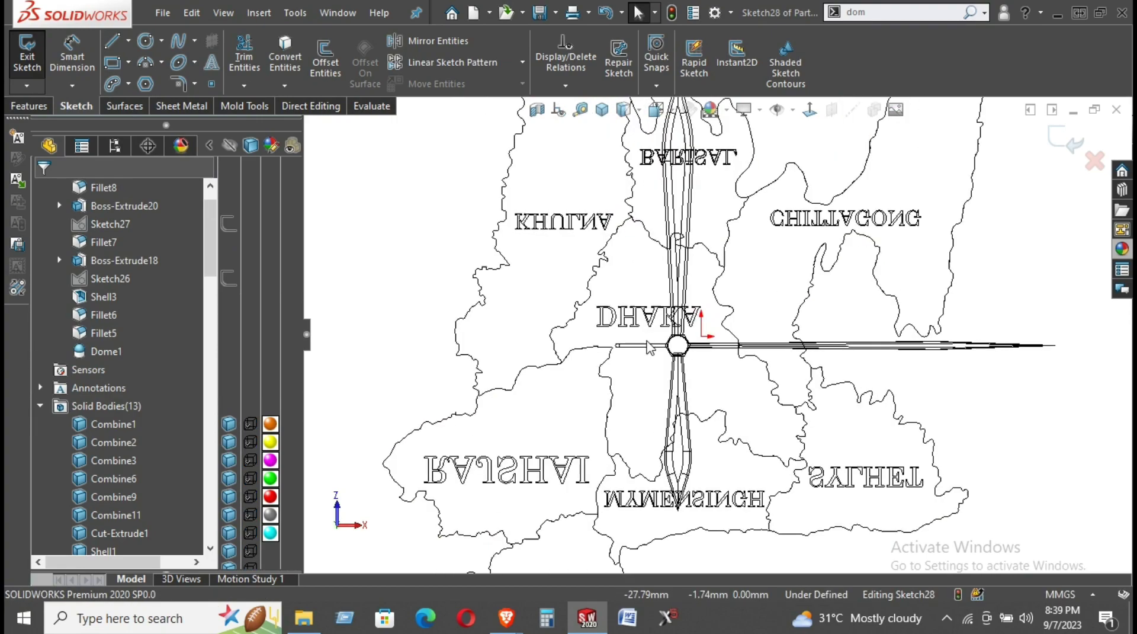
scroll(657, 342, down, 2)
scroll(658, 343, down, 2)
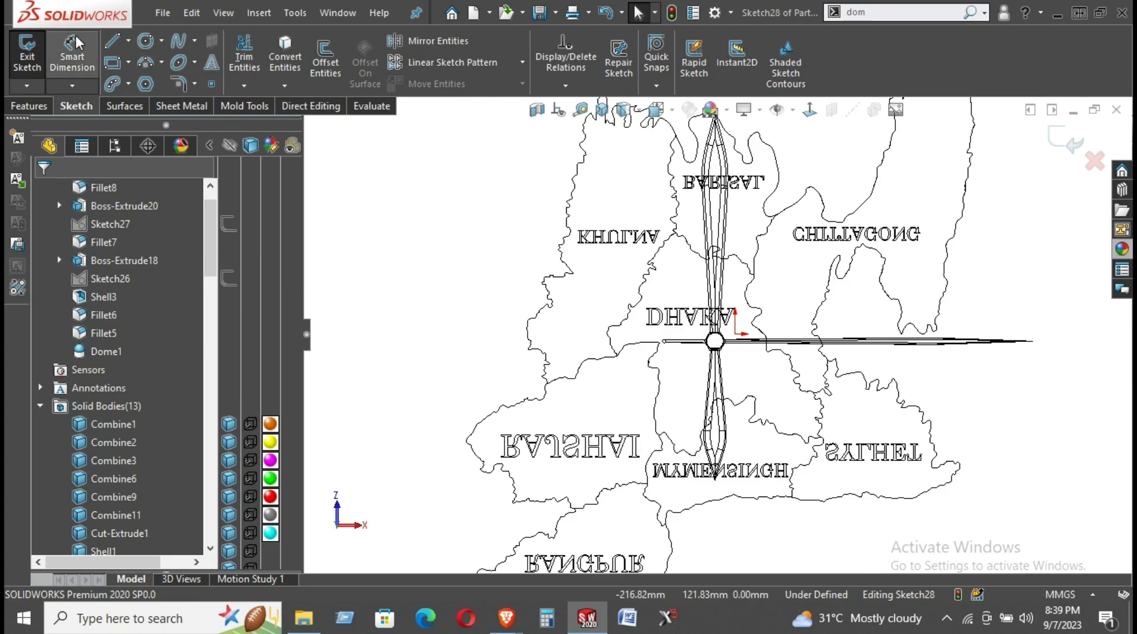
Draw a centre-point rectangle centred on the hub's centre point.
click(113, 62)
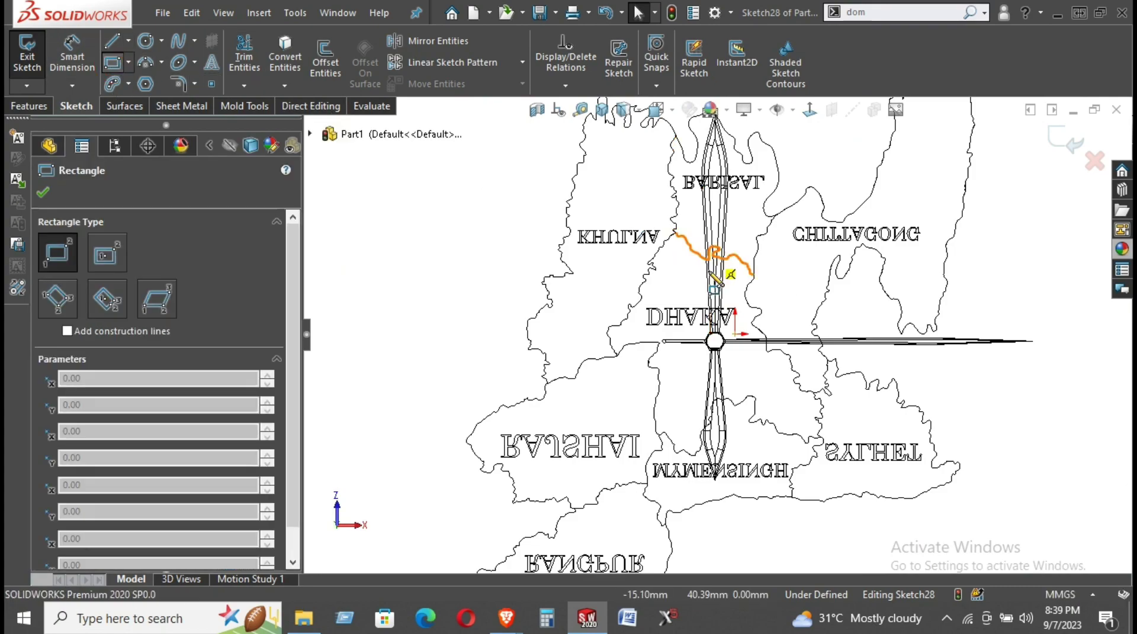
scroll(770, 391, down, 3)
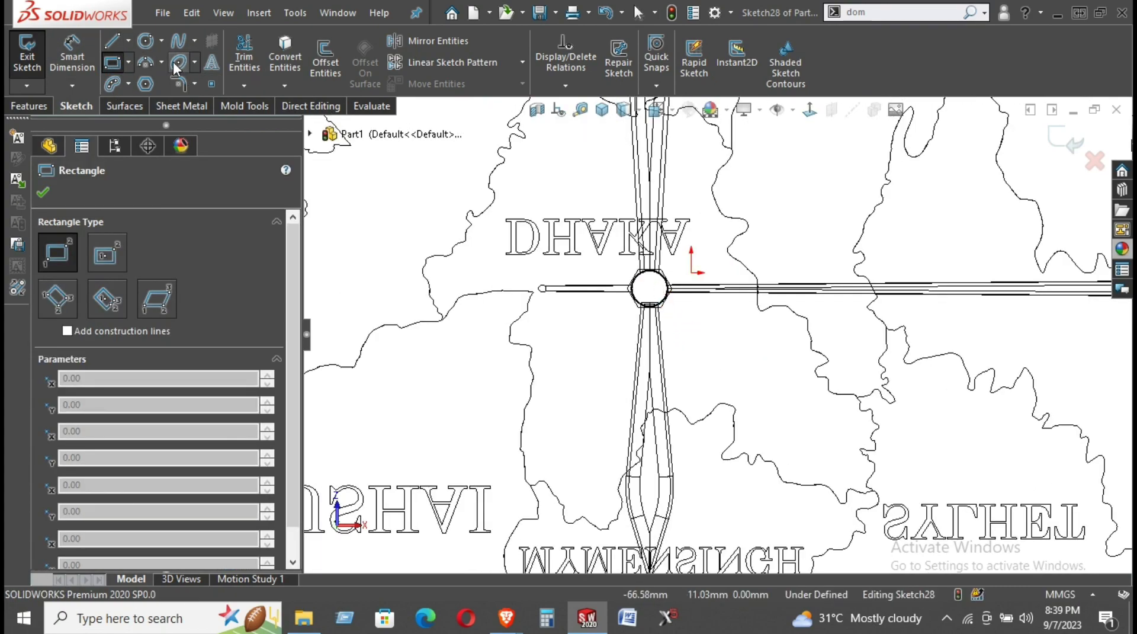
click(109, 68)
click(110, 66)
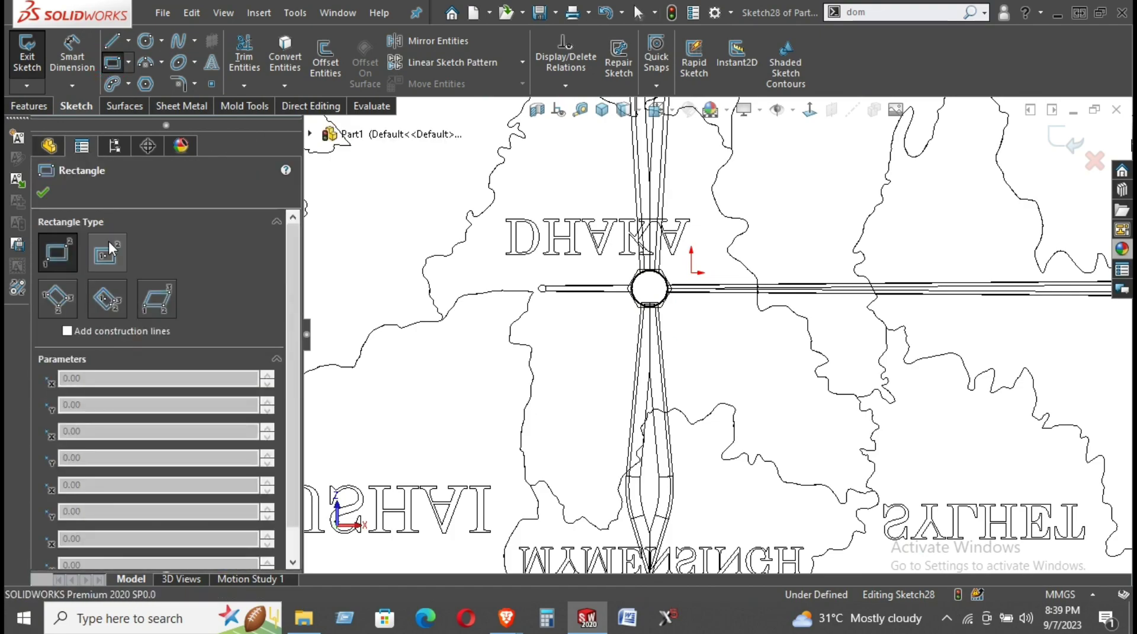
click(107, 255)
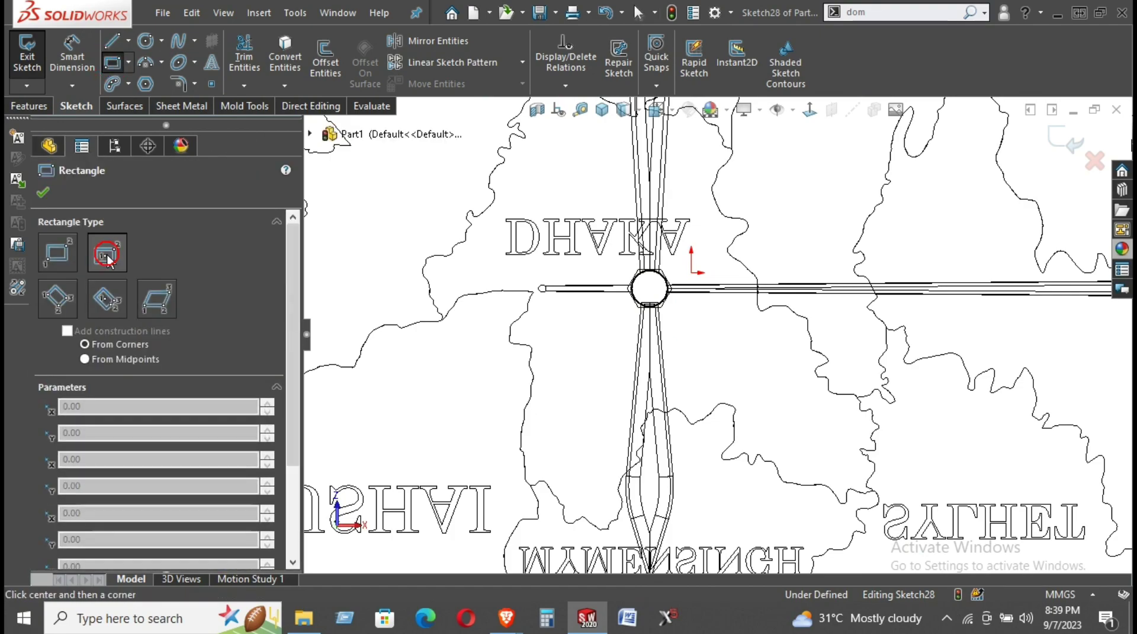
click(651, 287)
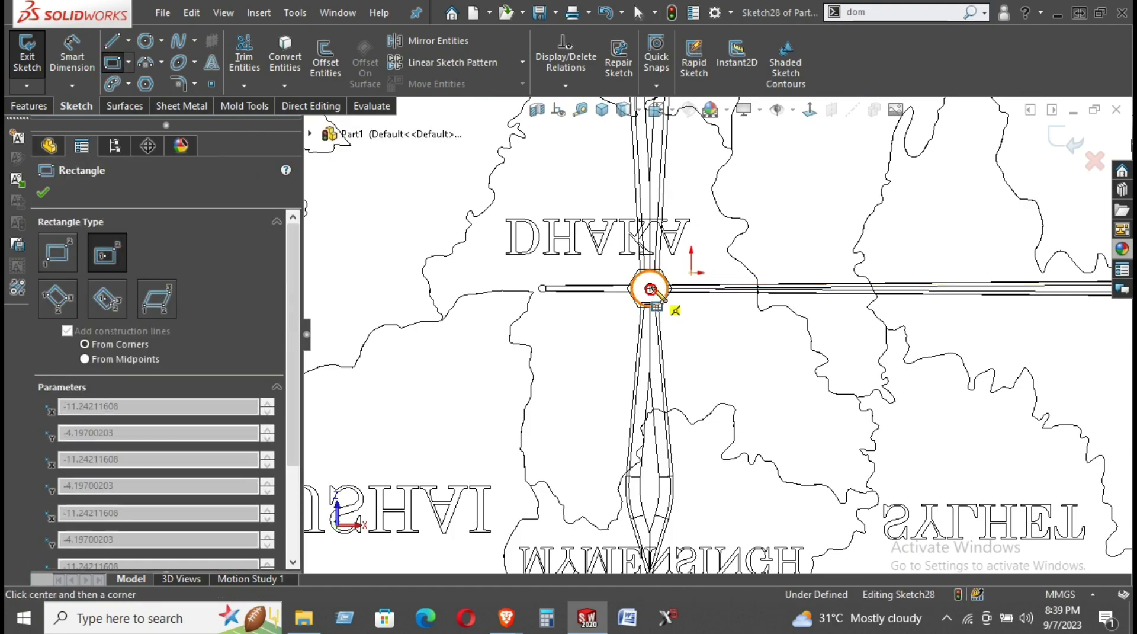
click(691, 226)
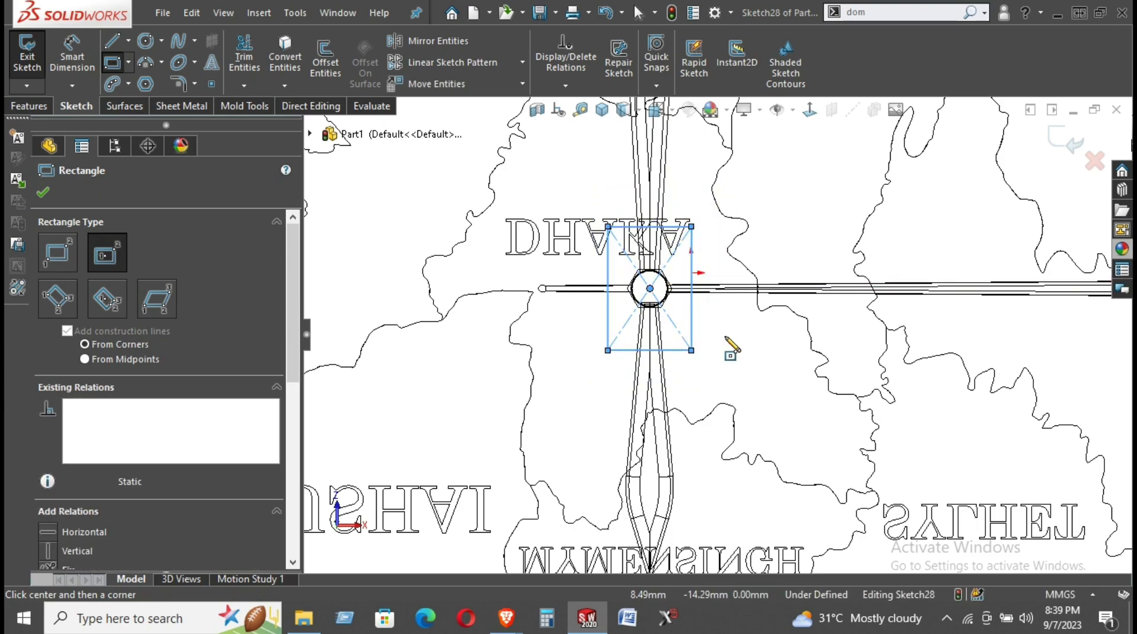
Dimension the rectangle 30 mm tall and 25 mm wide.
right_drag(729, 344, 719, 296)
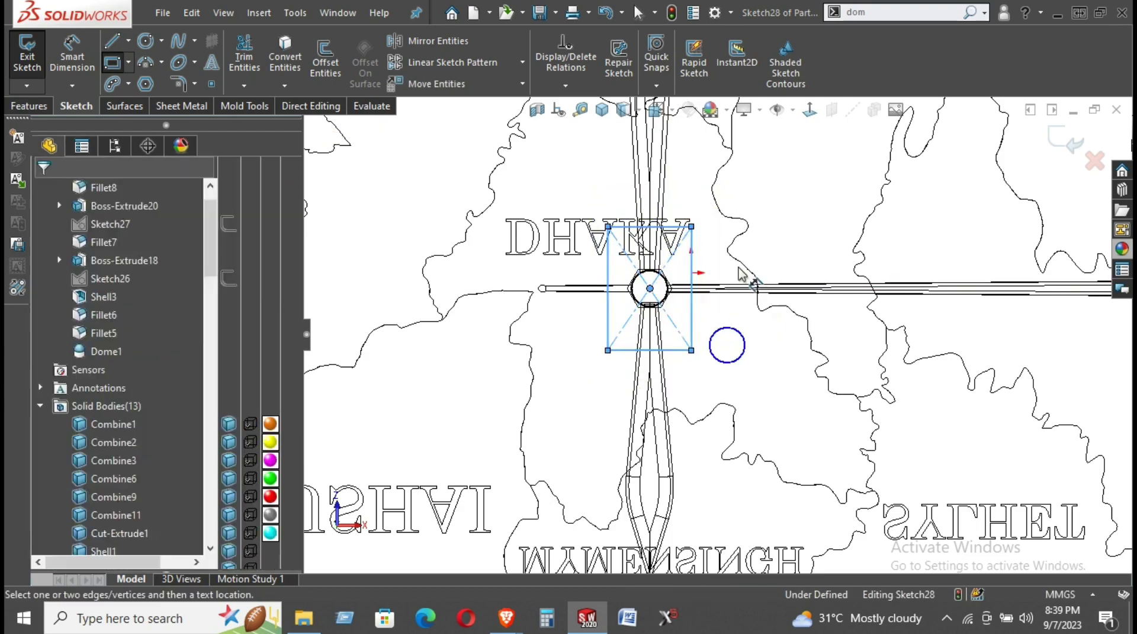
click(691, 314)
click(730, 321)
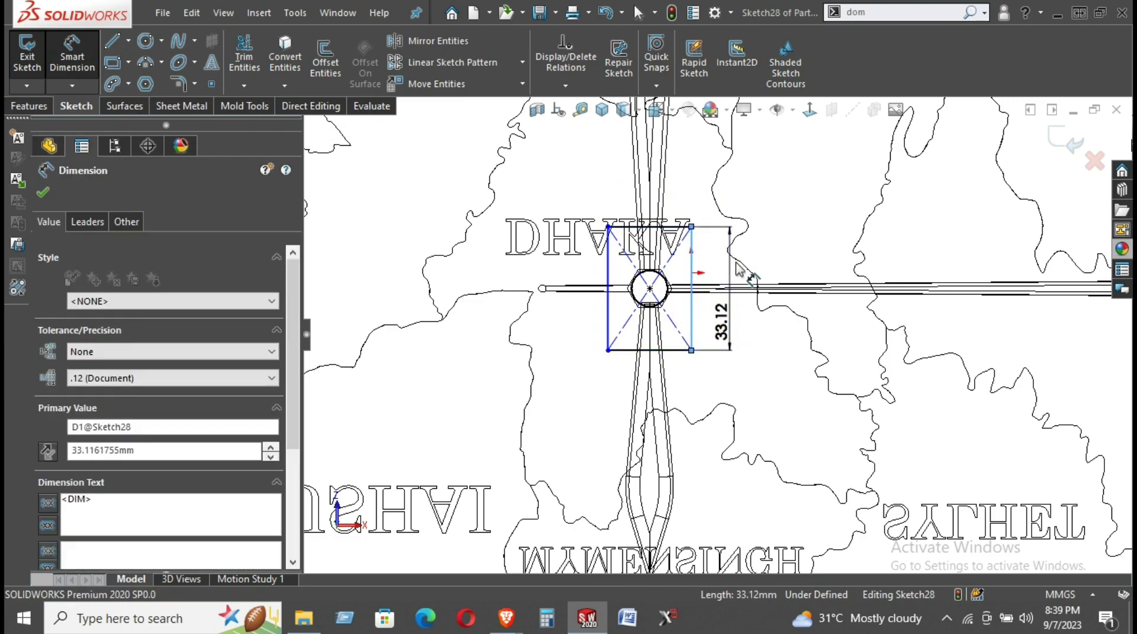
text(30)
key(Return)
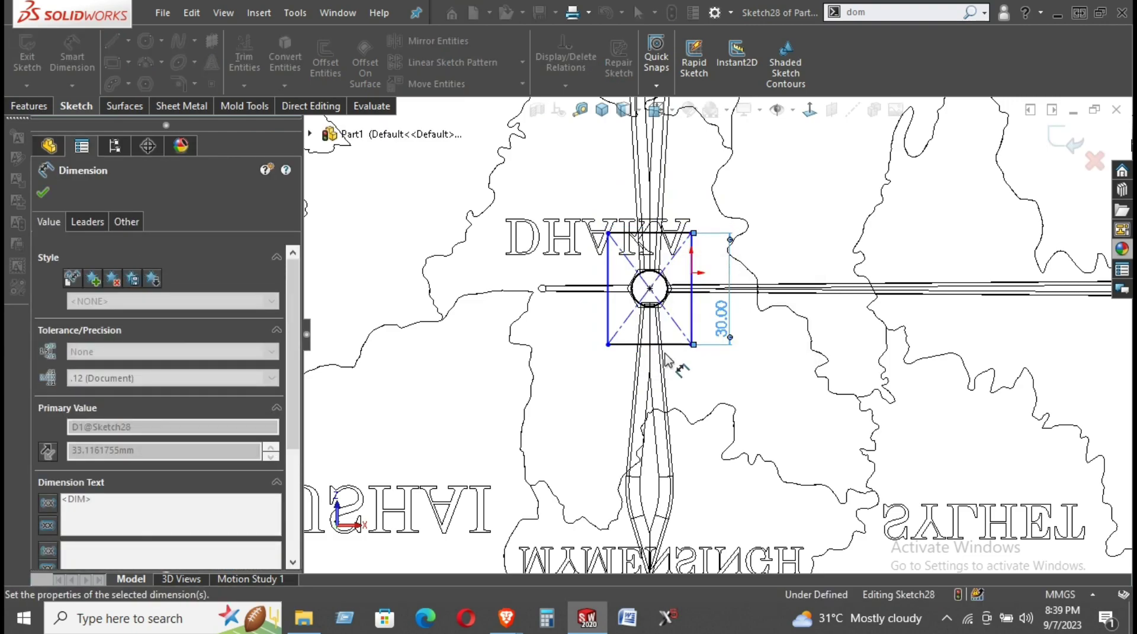
click(665, 344)
click(676, 379)
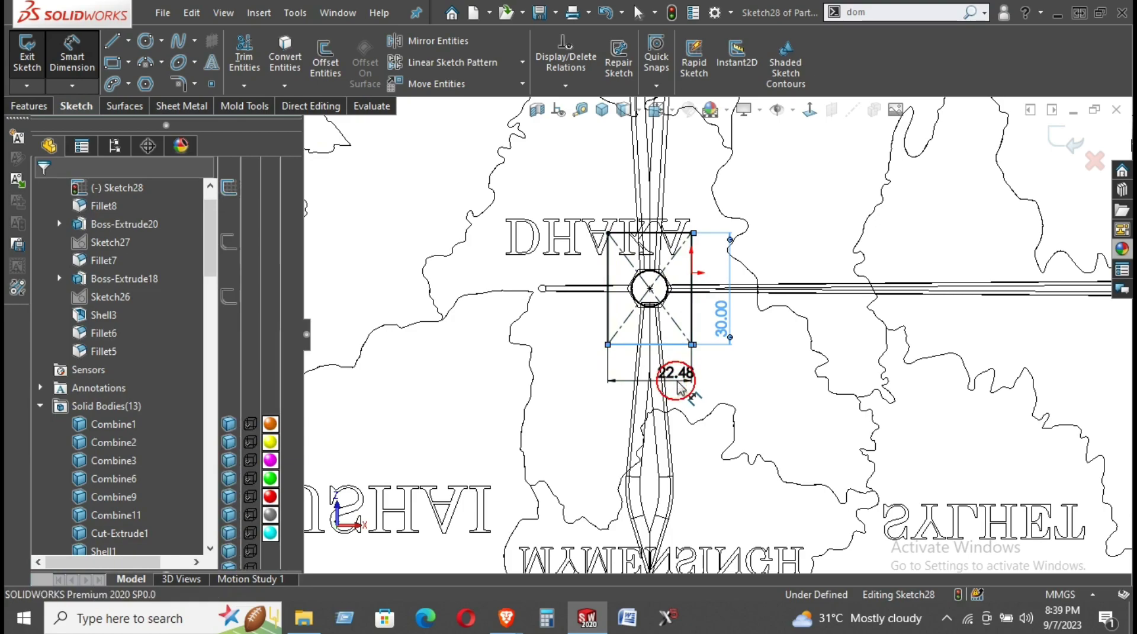
text(25)
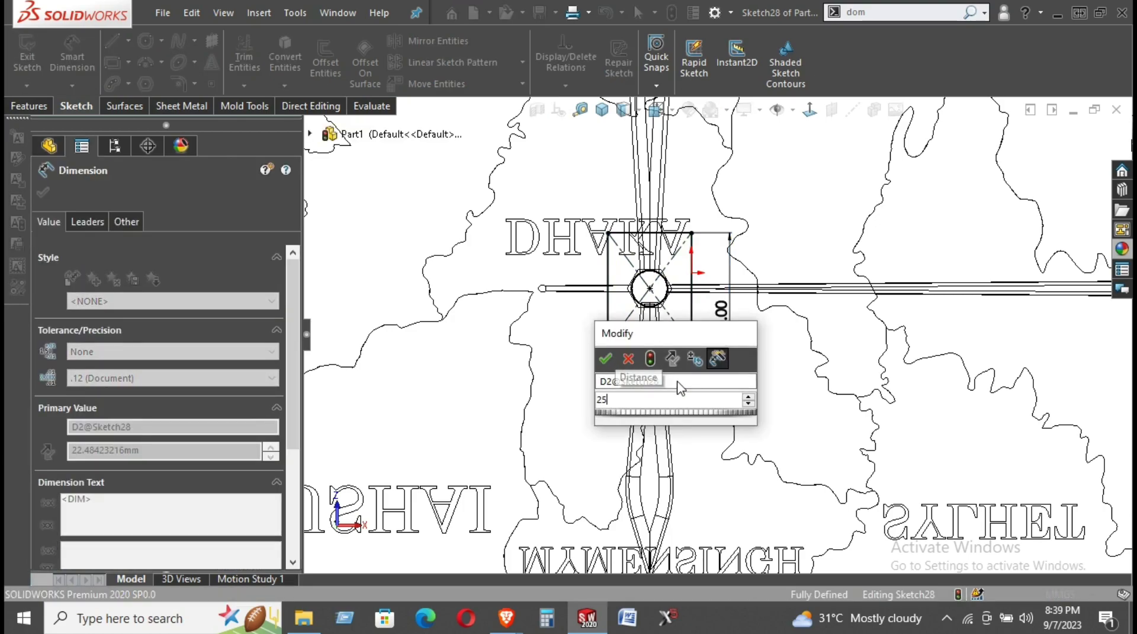
key(Return)
click(748, 380)
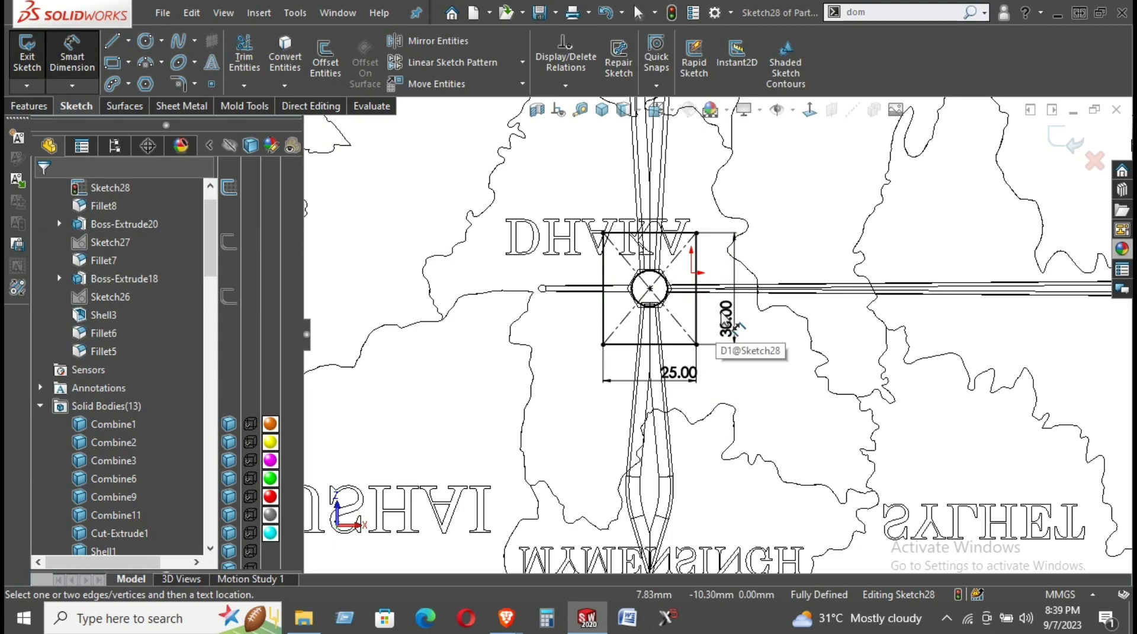
Extruded-cut the rectangle Blind 20 mm deep, back in shaded display.
click(31, 106)
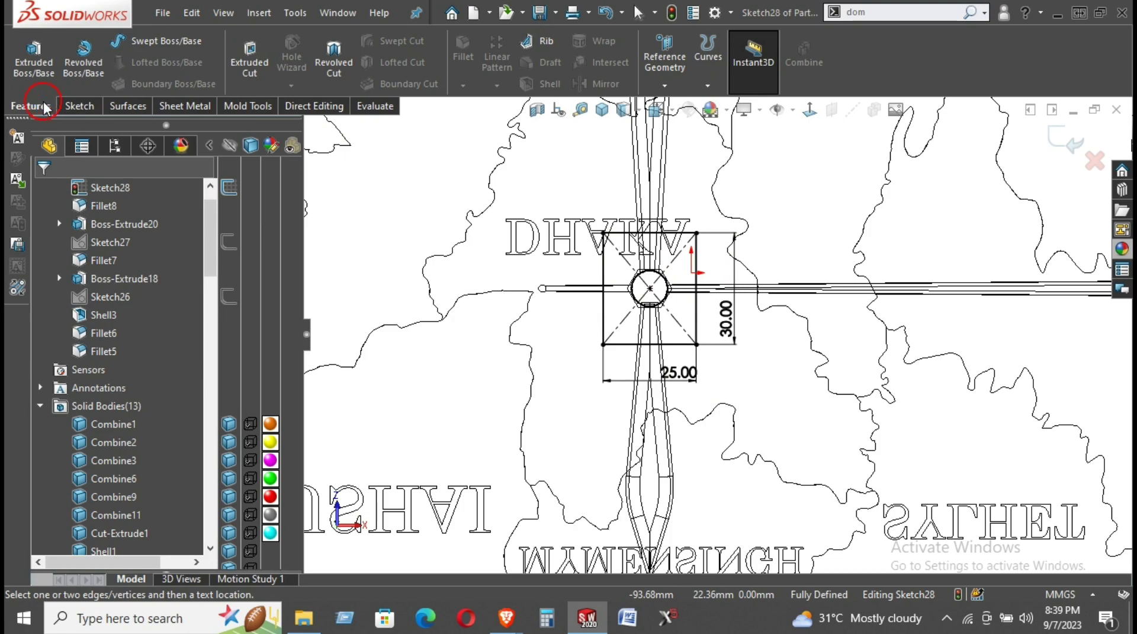
click(246, 53)
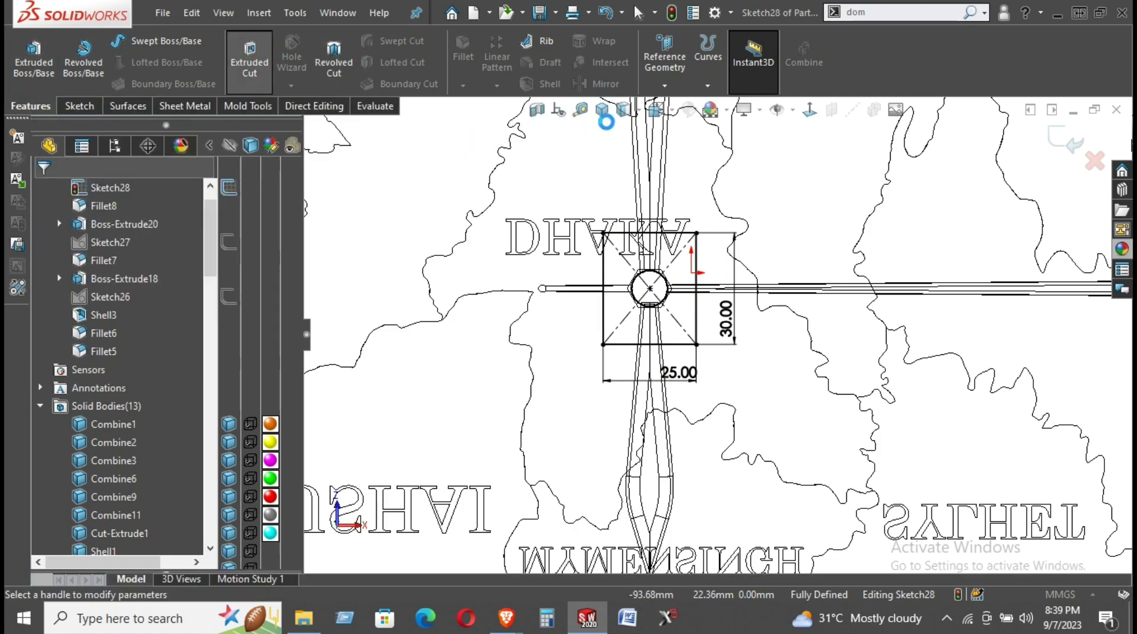
click(622, 108)
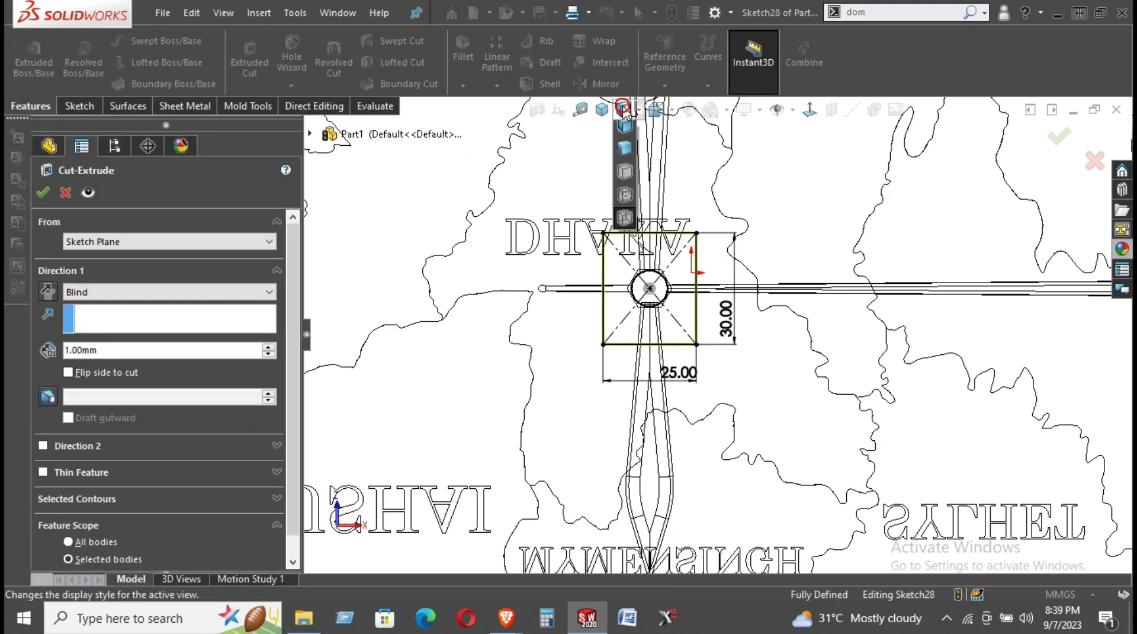
click(623, 142)
middle_drag(653, 264, 679, 267)
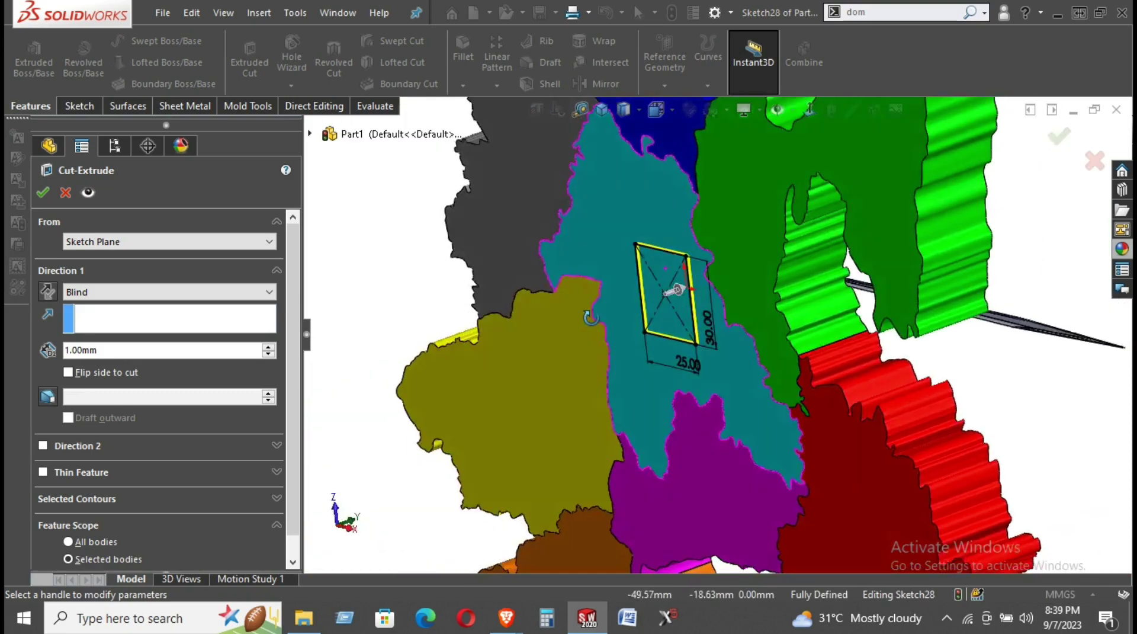
drag(686, 290, 711, 277)
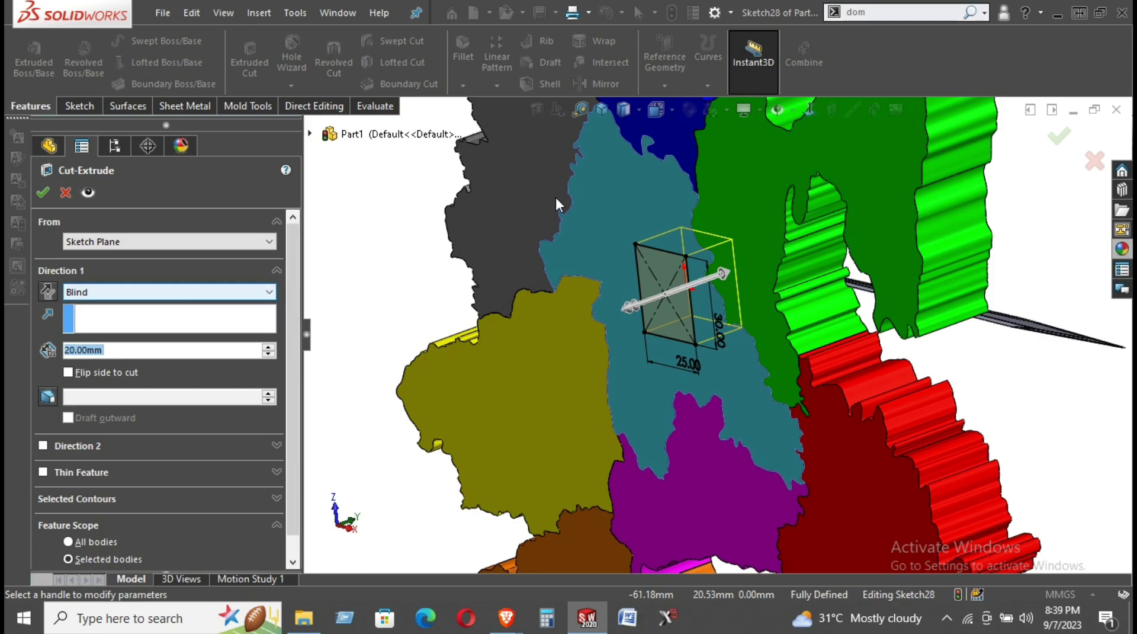
mouse_move(555, 197)
middle_down()
mouse_move(478, 201)
mouse_move(570, 123)
middle_up()
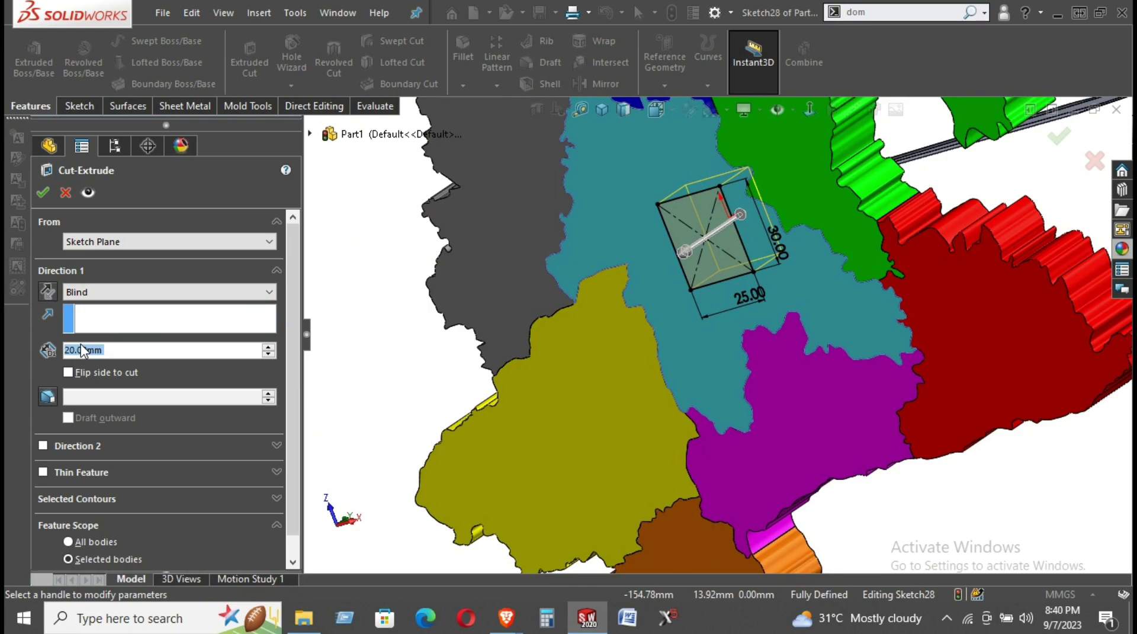
click(42, 193)
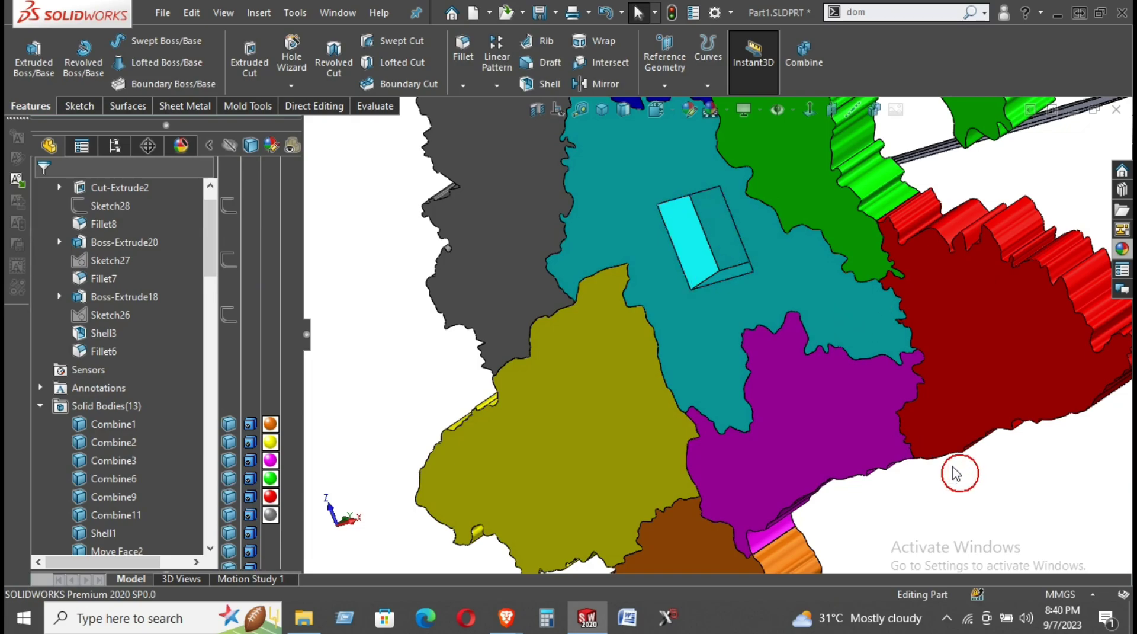
Orbit and zoom to look inside the new rectangular pocket.
middle_drag(953, 472, 977, 413)
scroll(947, 367, up, 3)
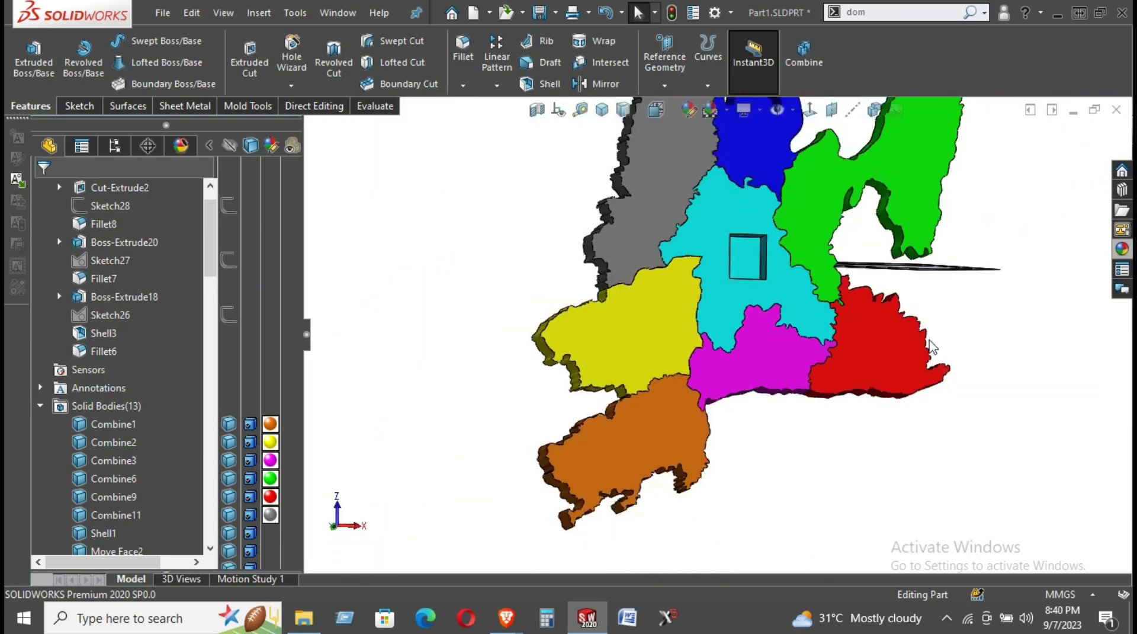
scroll(748, 258, down, 3)
scroll(748, 258, down, 3)
scroll(747, 258, down, 2)
mouse_move(675, 284)
middle_down()
mouse_move(681, 228)
mouse_move(675, 237)
middle_up()
Reopen the cut's sketch, Sketch28, for editing from the FeatureManager tree.
scroll(84, 510, down, 5)
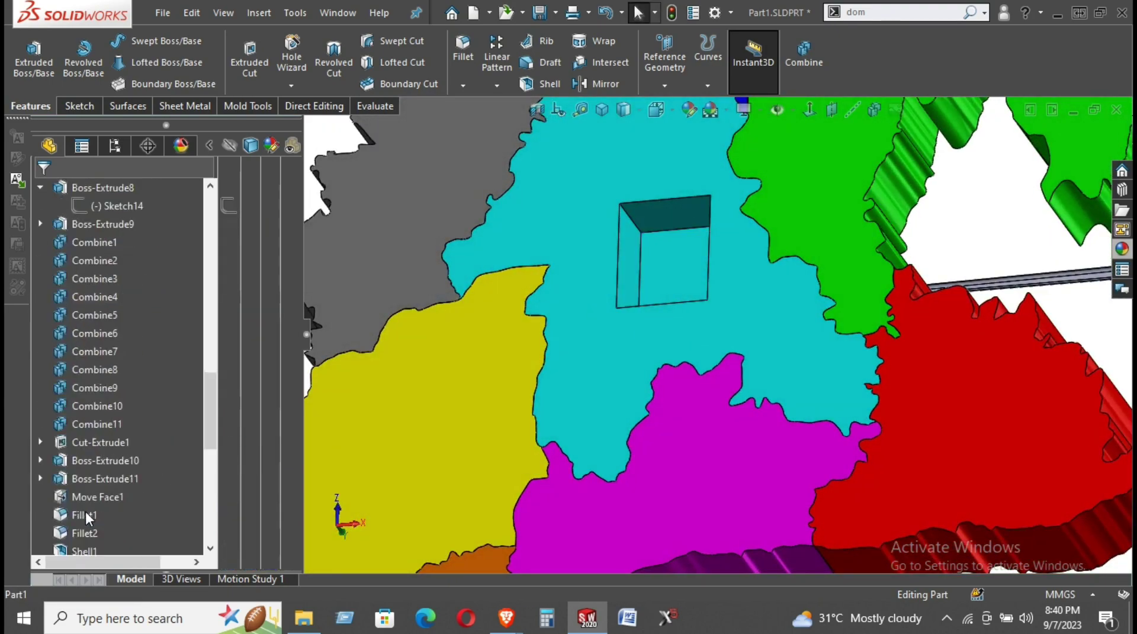
scroll(85, 510, down, 5)
scroll(85, 511, down, 5)
click(40, 532)
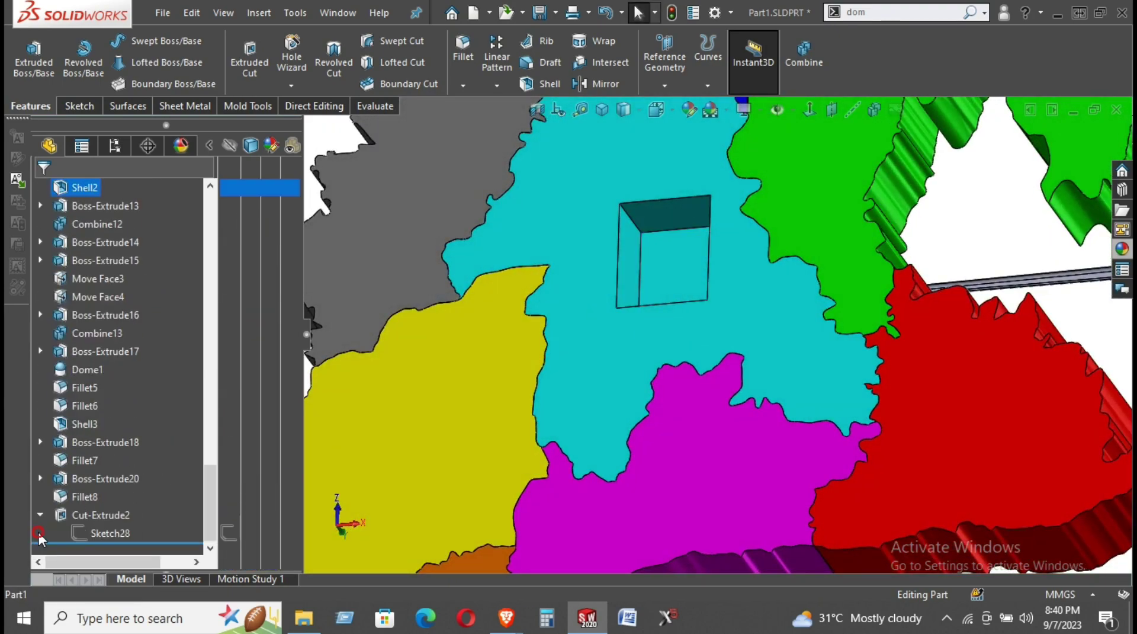
click(91, 532)
click(100, 487)
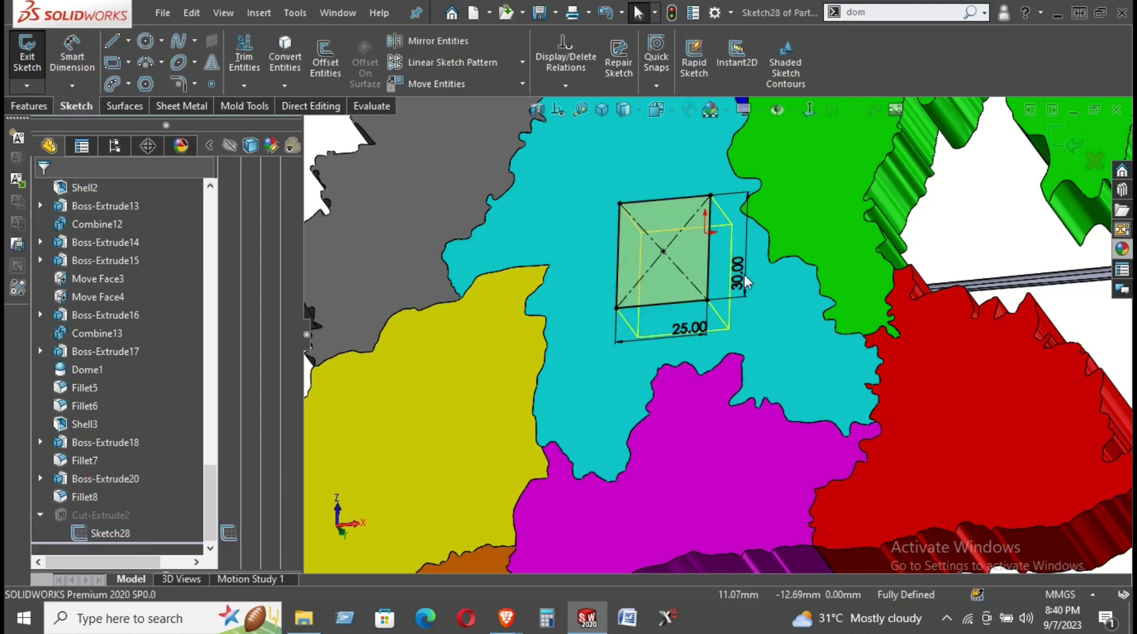
Change the rectangle dimensions to 40 mm height and 30 mm width.
double_click(741, 276)
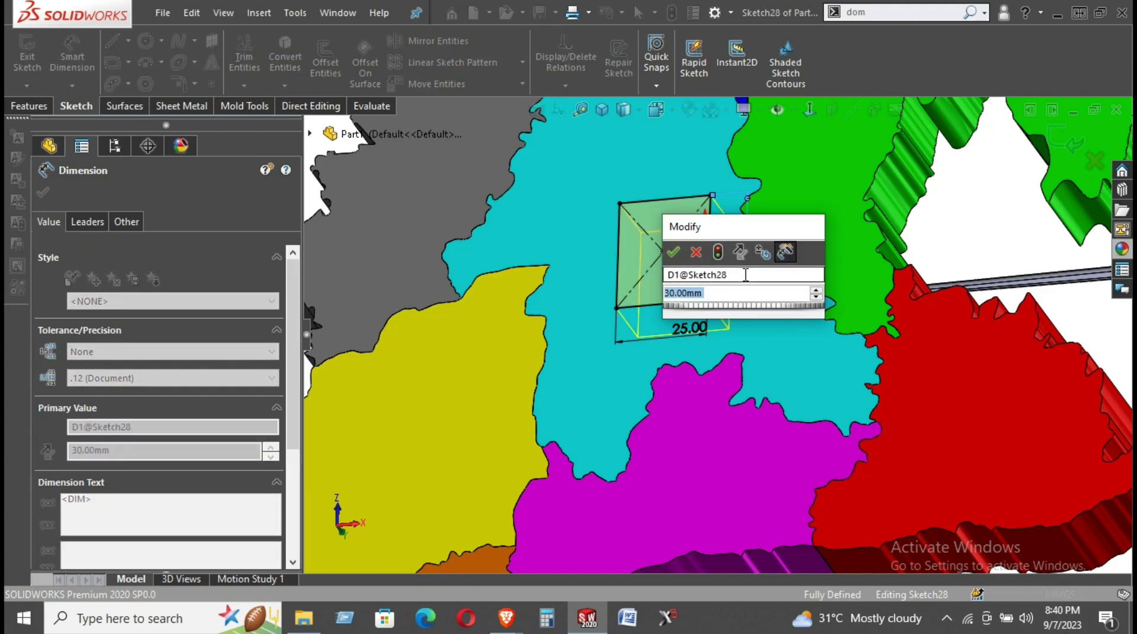
text(40)
key(Return)
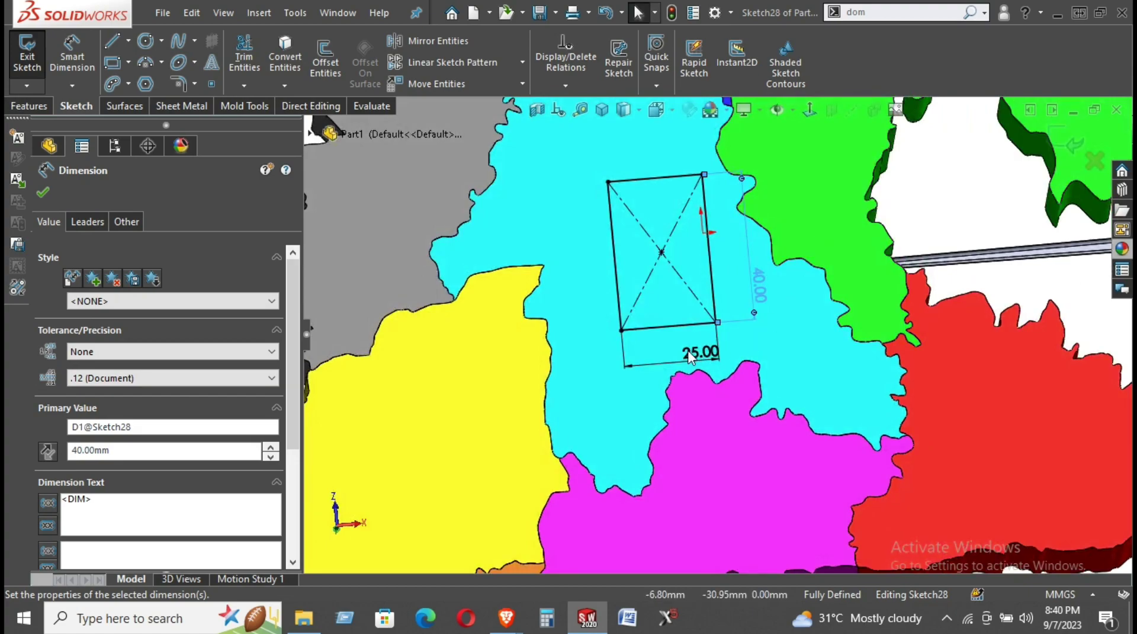
double_click(690, 352)
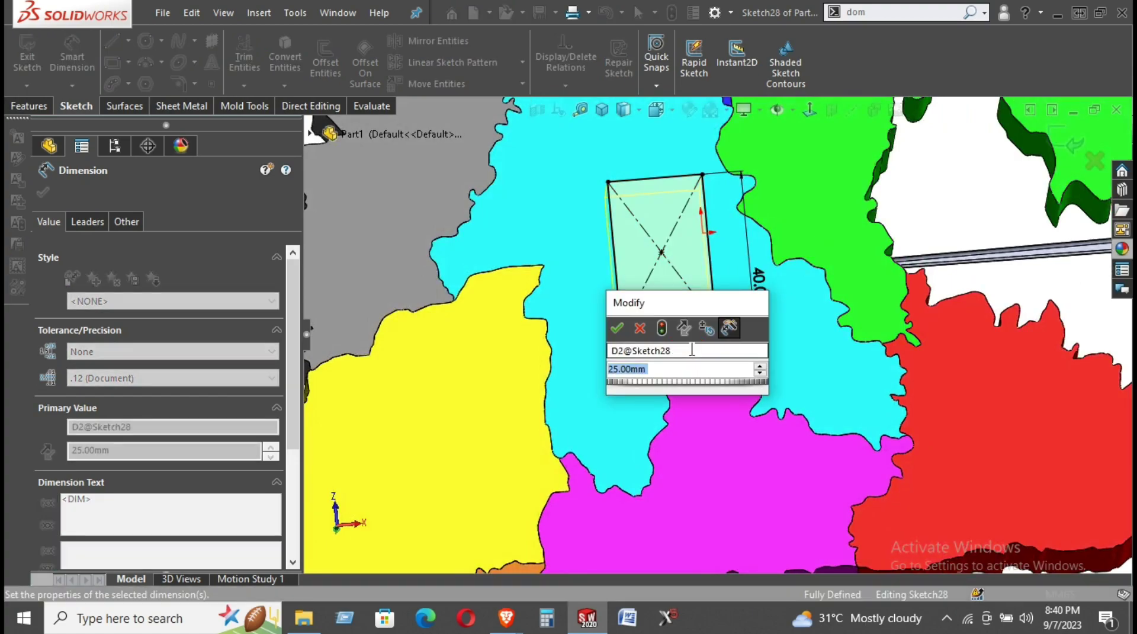
text(25)
key(Return)
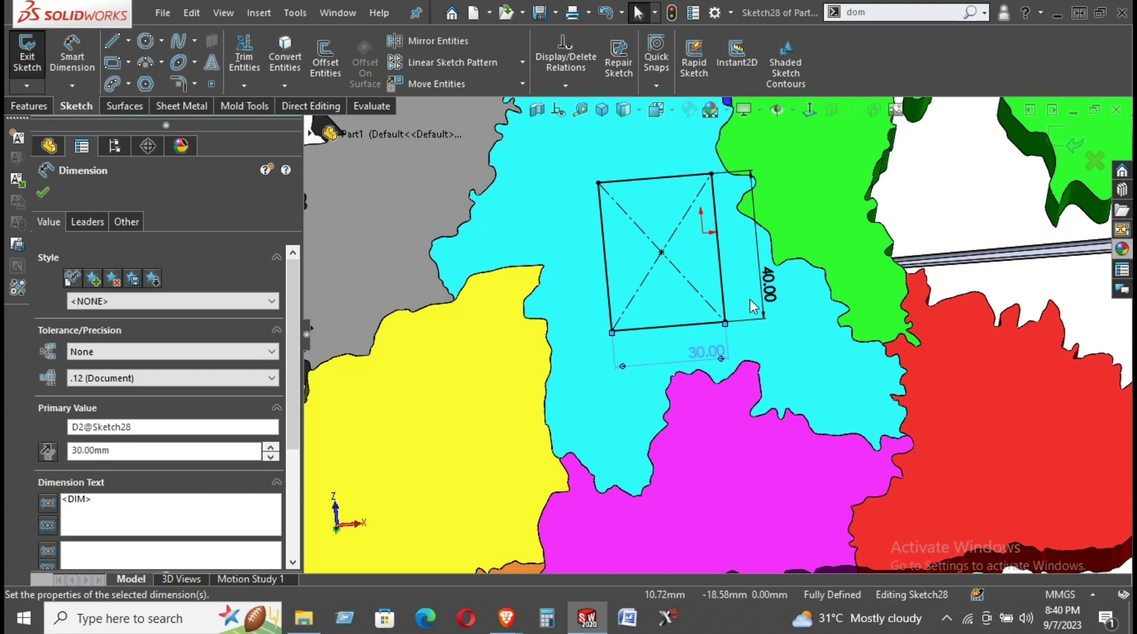
scroll(691, 344, up, 2)
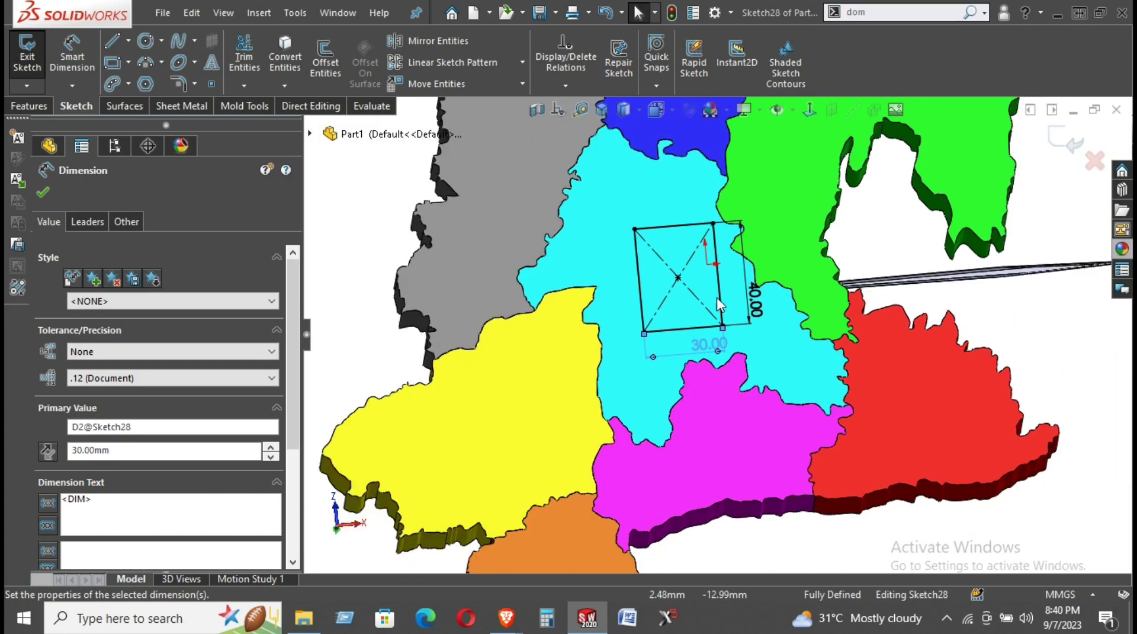
click(40, 194)
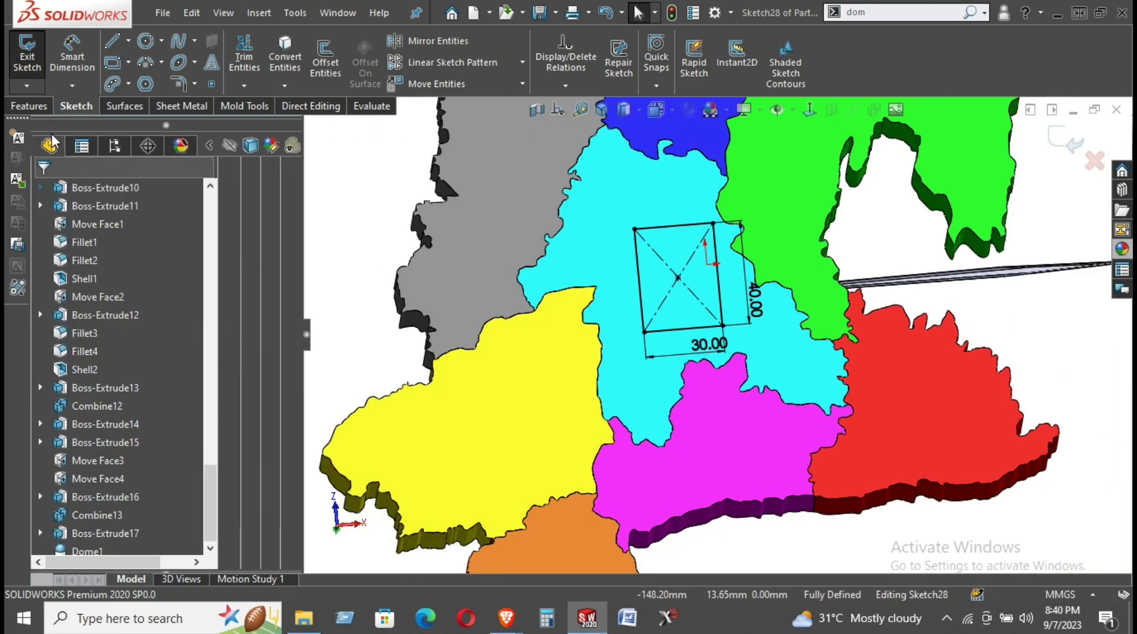
click(39, 112)
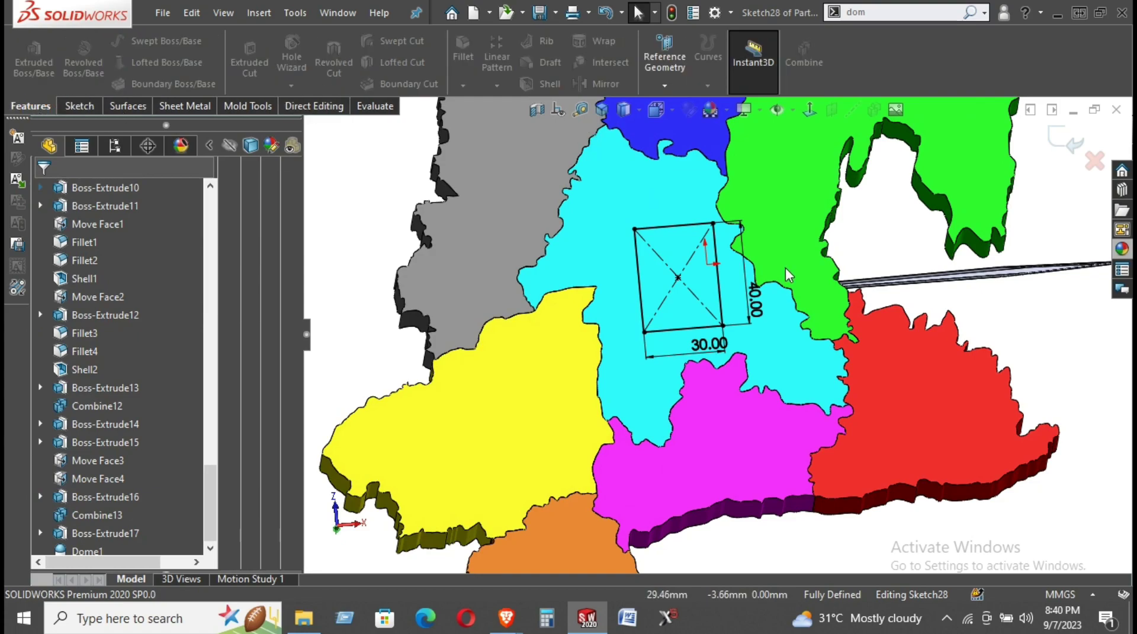
Round the rectangle's four corners with 5 mm sketch fillets.
click(88, 111)
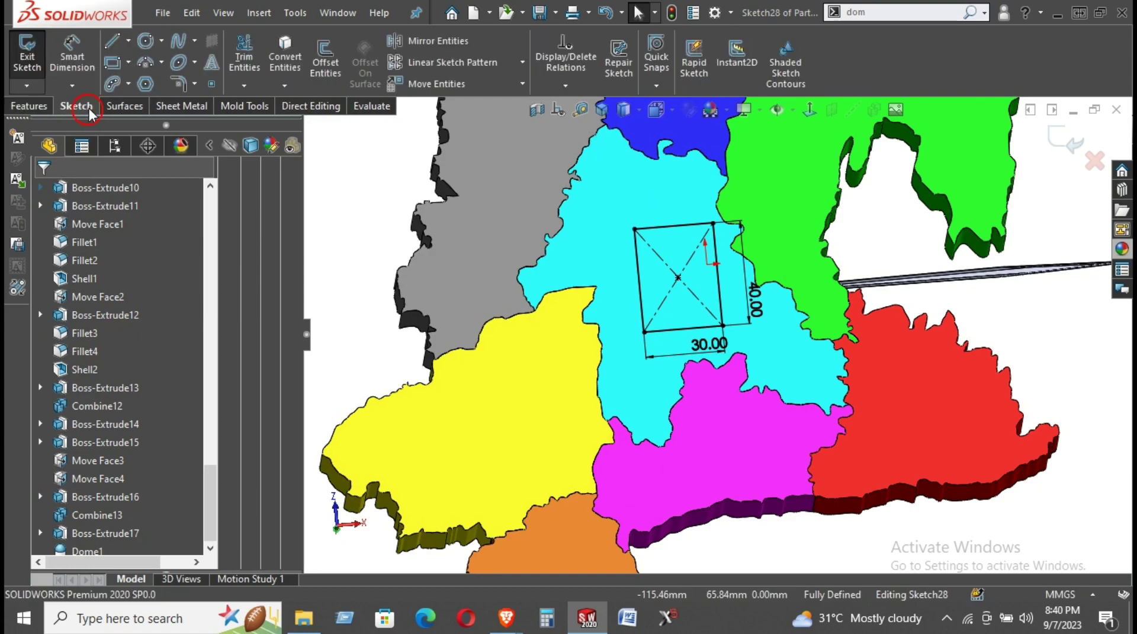
click(184, 84)
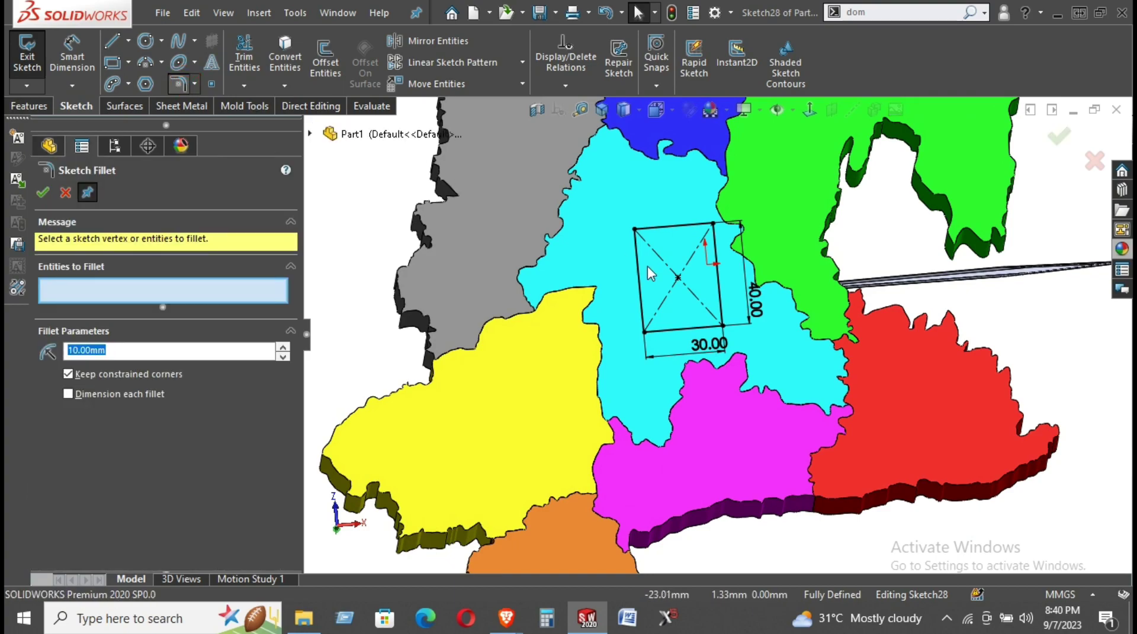
click(723, 323)
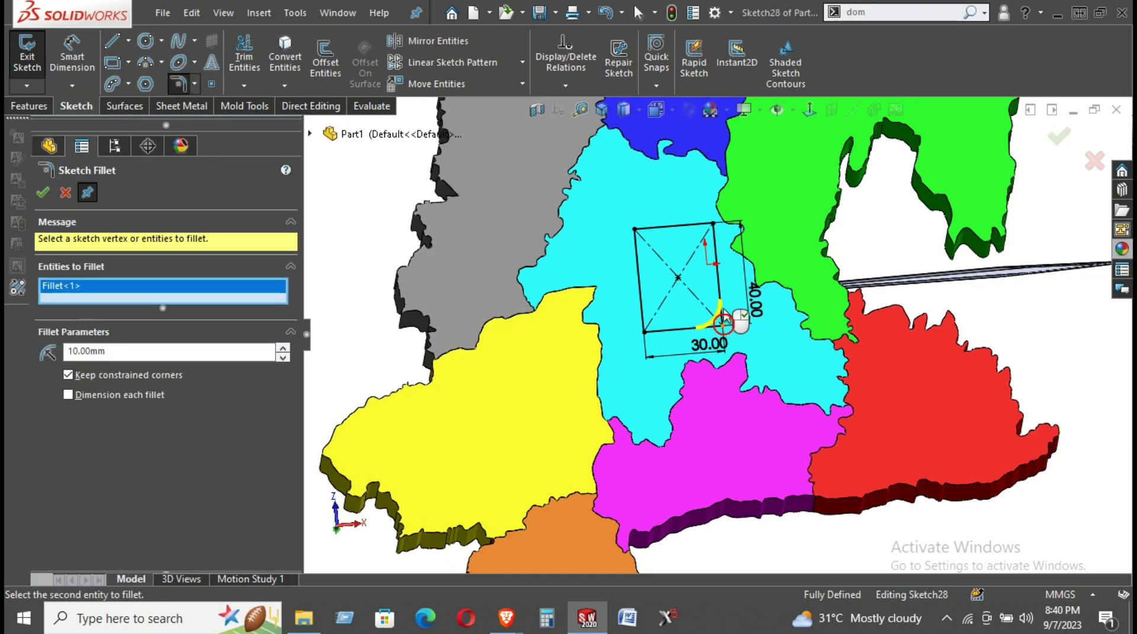
click(712, 228)
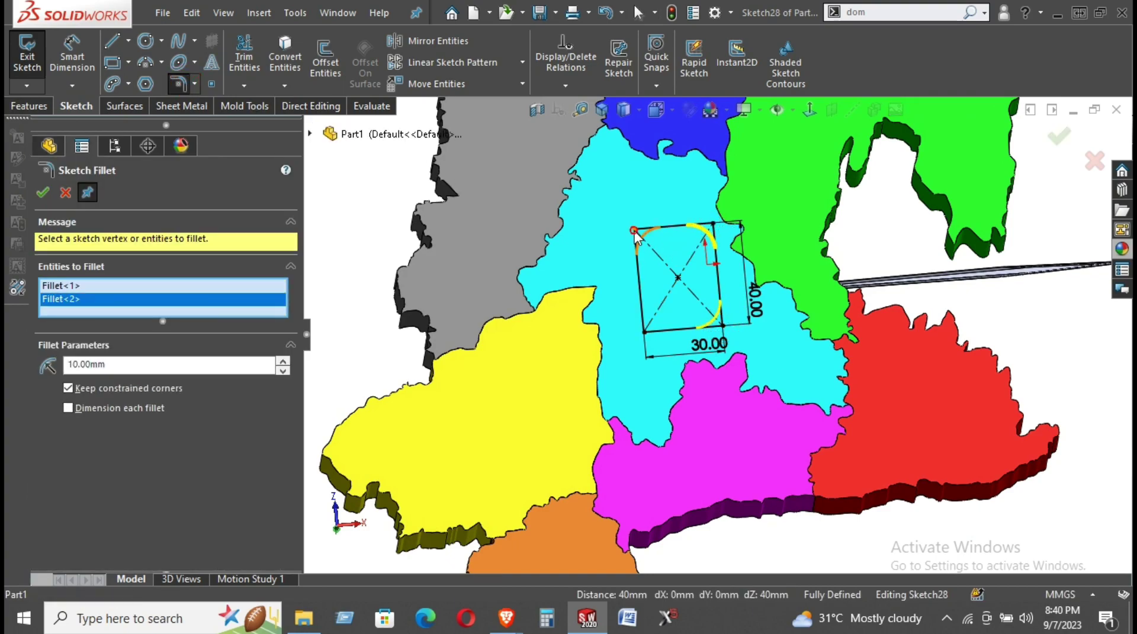
click(634, 230)
click(647, 333)
text(2)
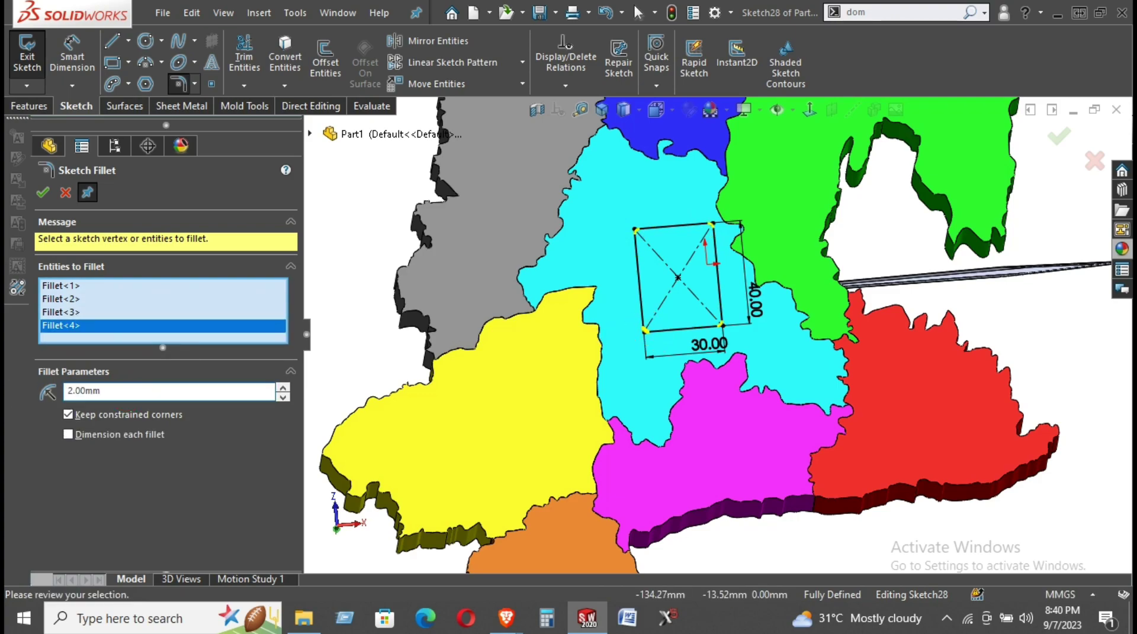
double_click(106, 393)
text(3)
key(Return)
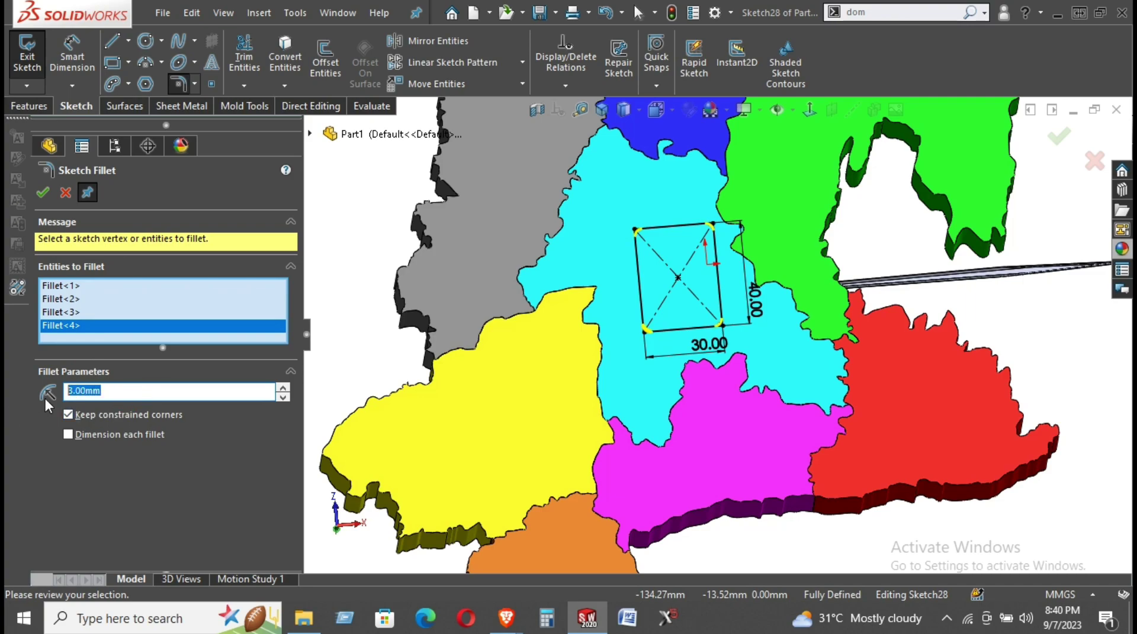
text(4)
key(Return)
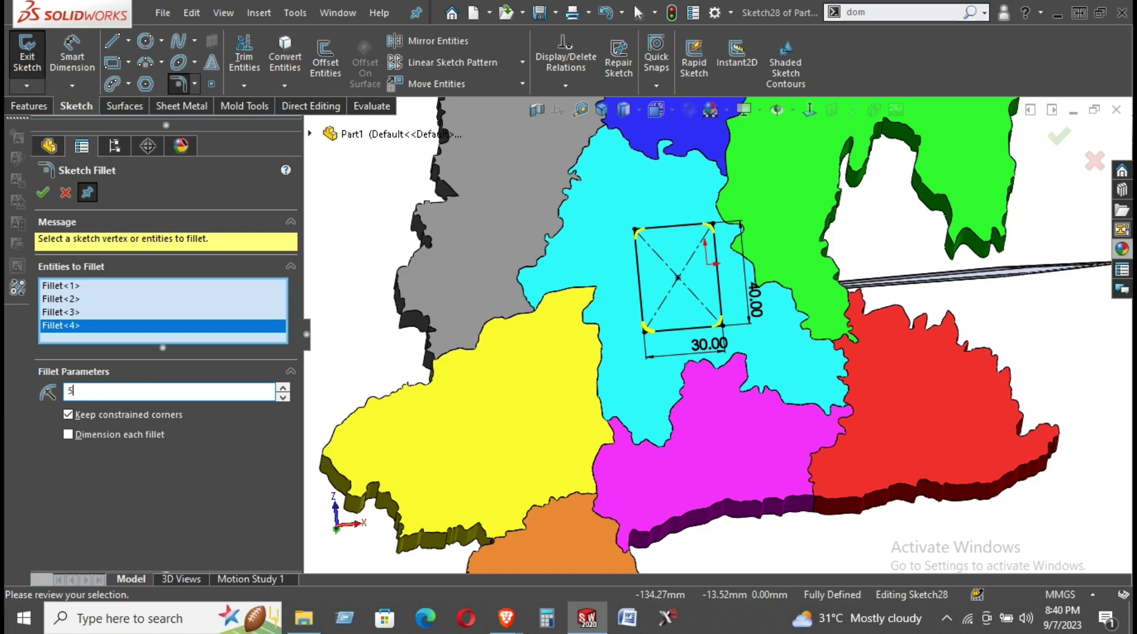
key(Return)
click(40, 193)
click(41, 193)
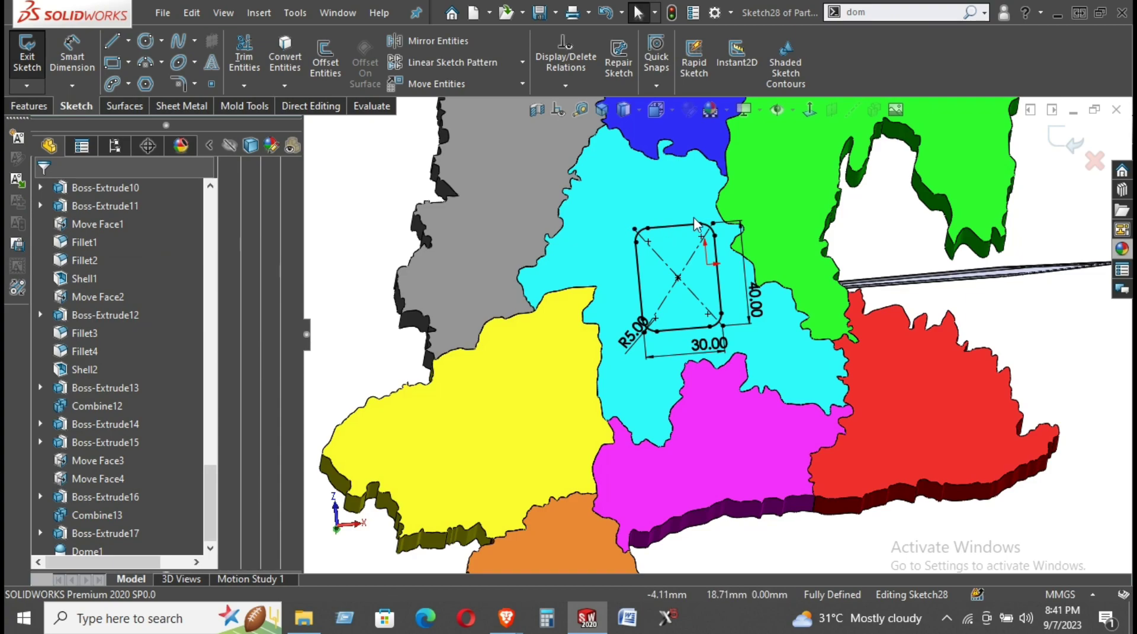
middle_drag(592, 355, 1106, 119)
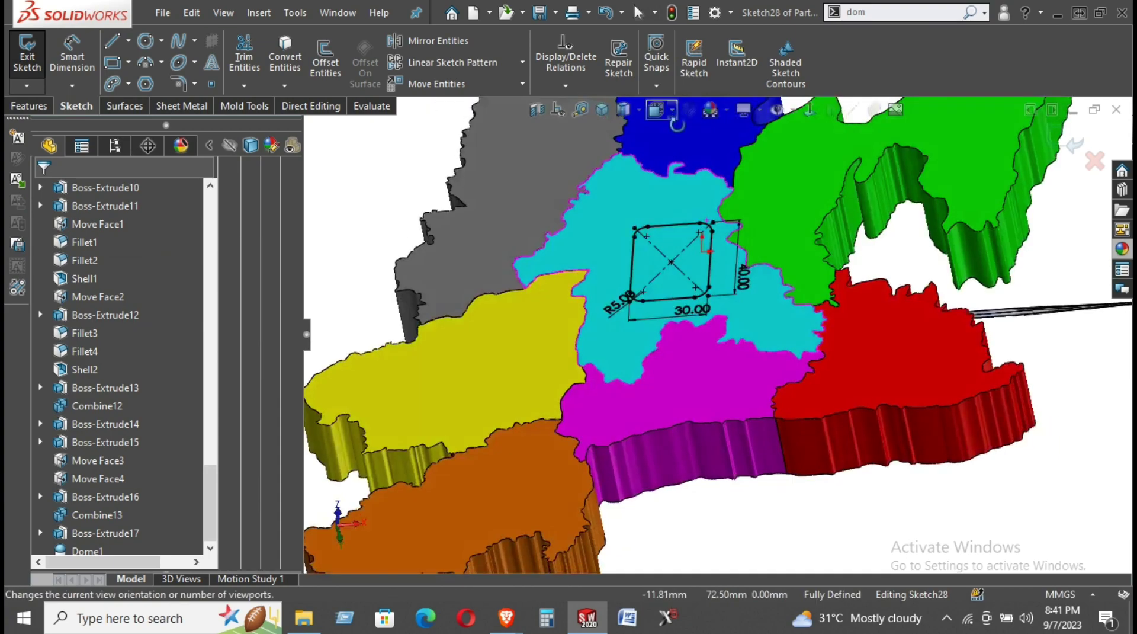
Exit the sketch to rebuild the rounded pocket, then zoom in on a hub arm edge.
click(1065, 136)
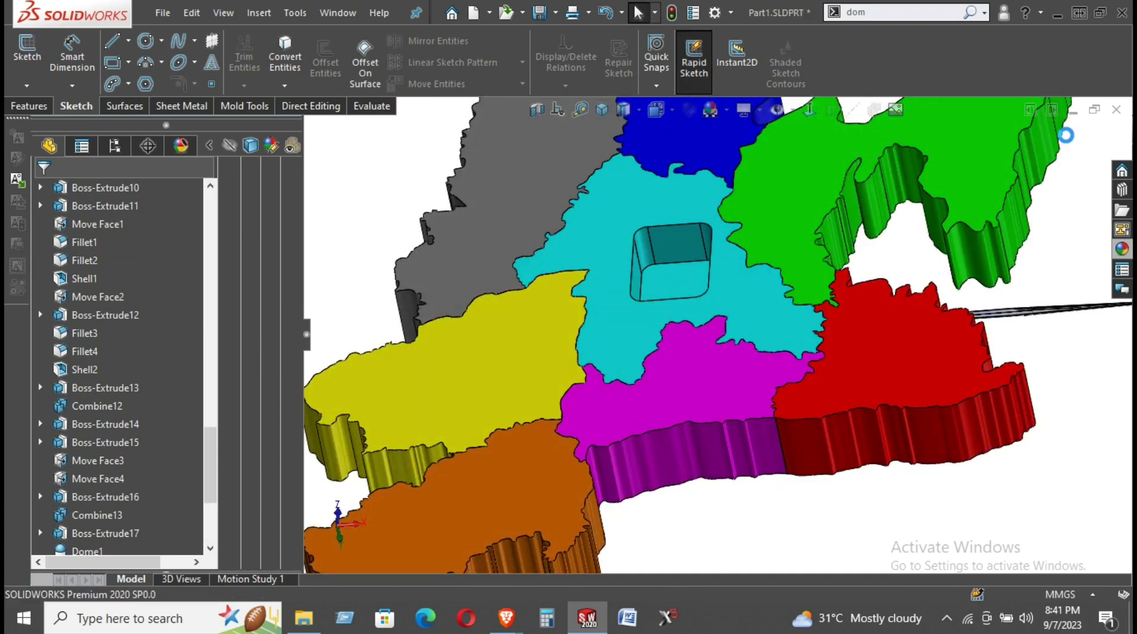
mouse_move(776, 273)
middle_down()
mouse_move(1101, 161)
mouse_move(1064, 101)
mouse_move(886, 264)
middle_up()
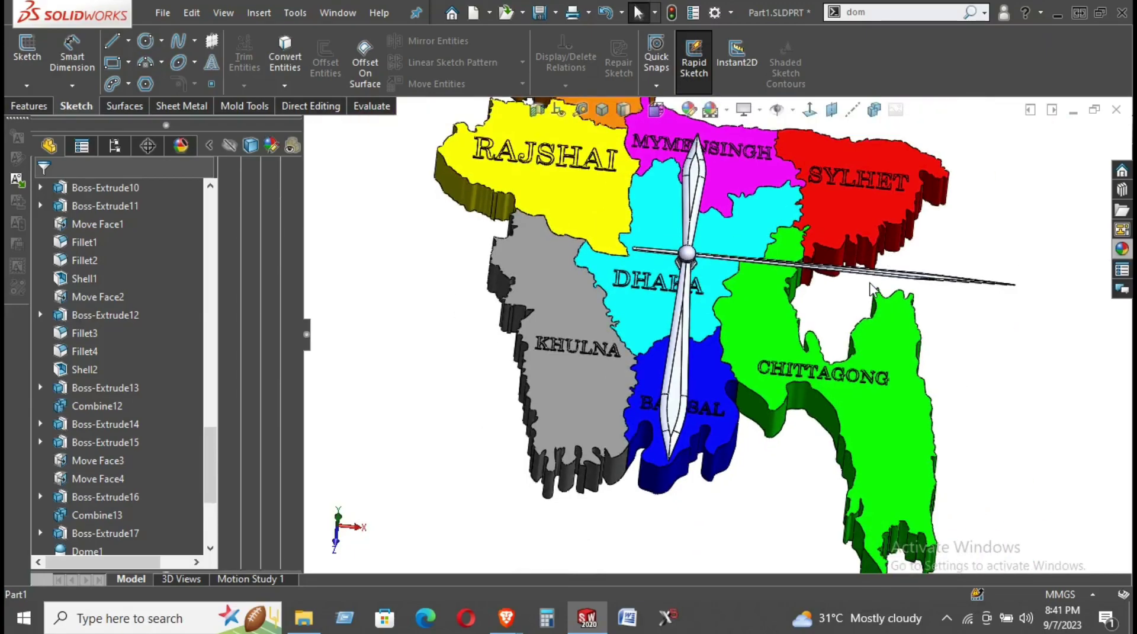
scroll(853, 299, down, 2)
scroll(829, 294, down, 2)
scroll(620, 254, down, 2)
scroll(614, 254, down, 3)
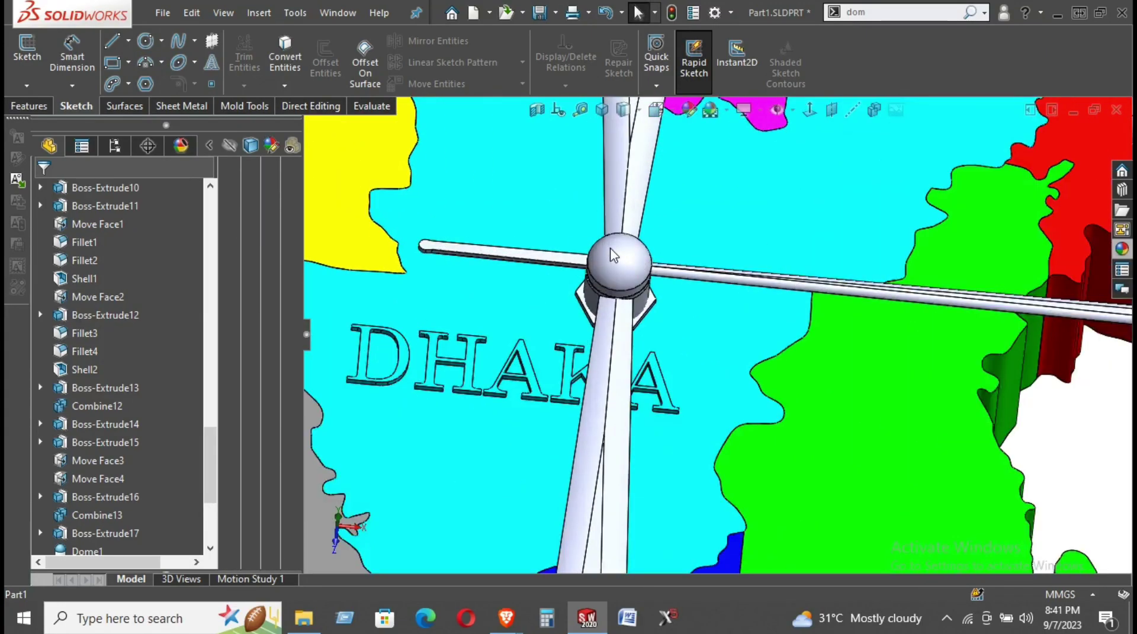
scroll(599, 251, down, 2)
scroll(599, 251, down, 2)
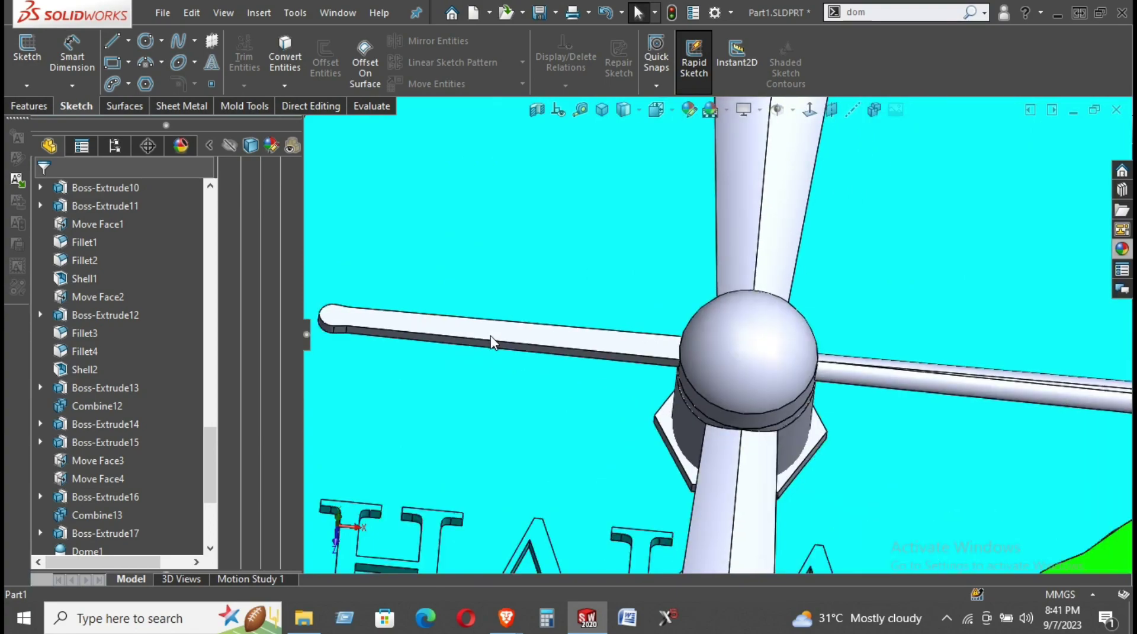
click(491, 343)
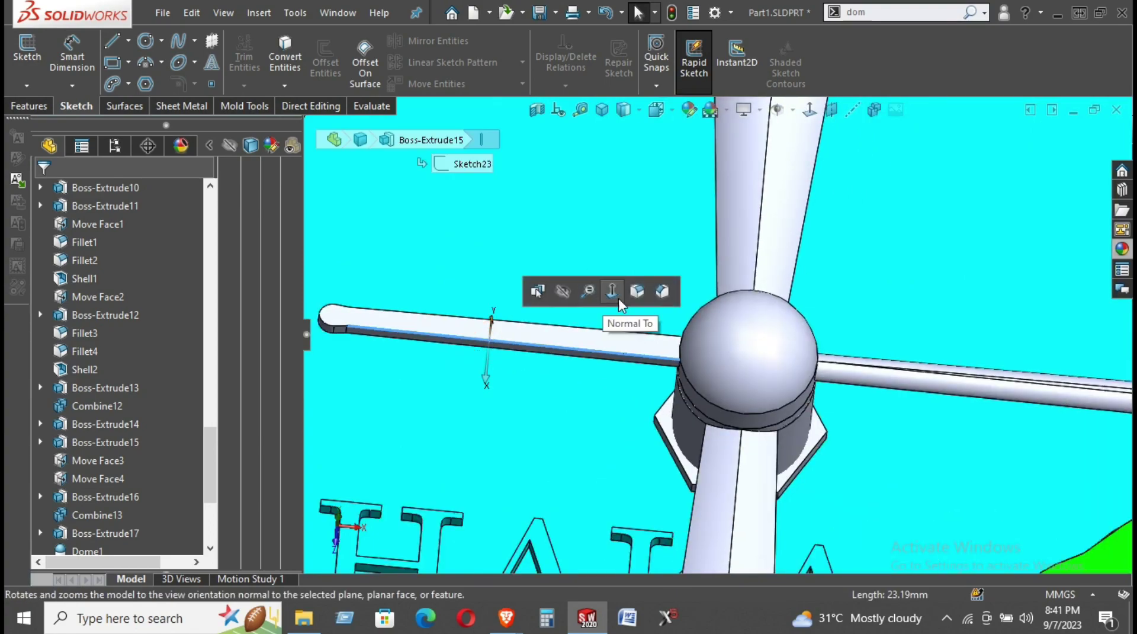
Fillet four edges of the hub arm's top and curved tip with a 0.5 mm radius.
key(f)
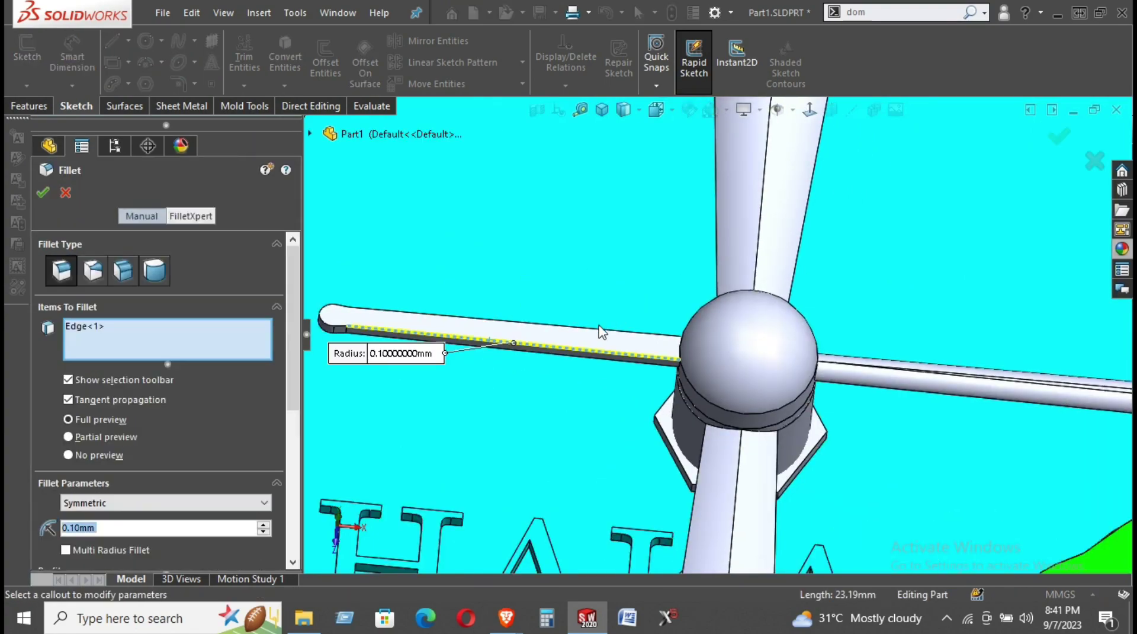
click(599, 329)
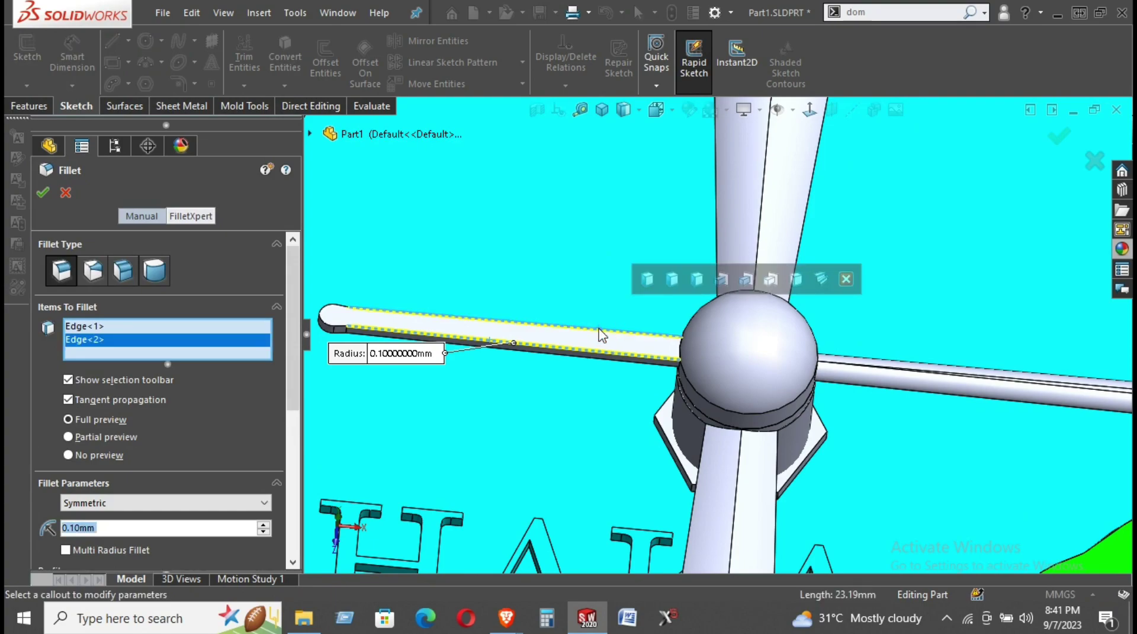
scroll(365, 328, down, 1)
scroll(365, 330, down, 2)
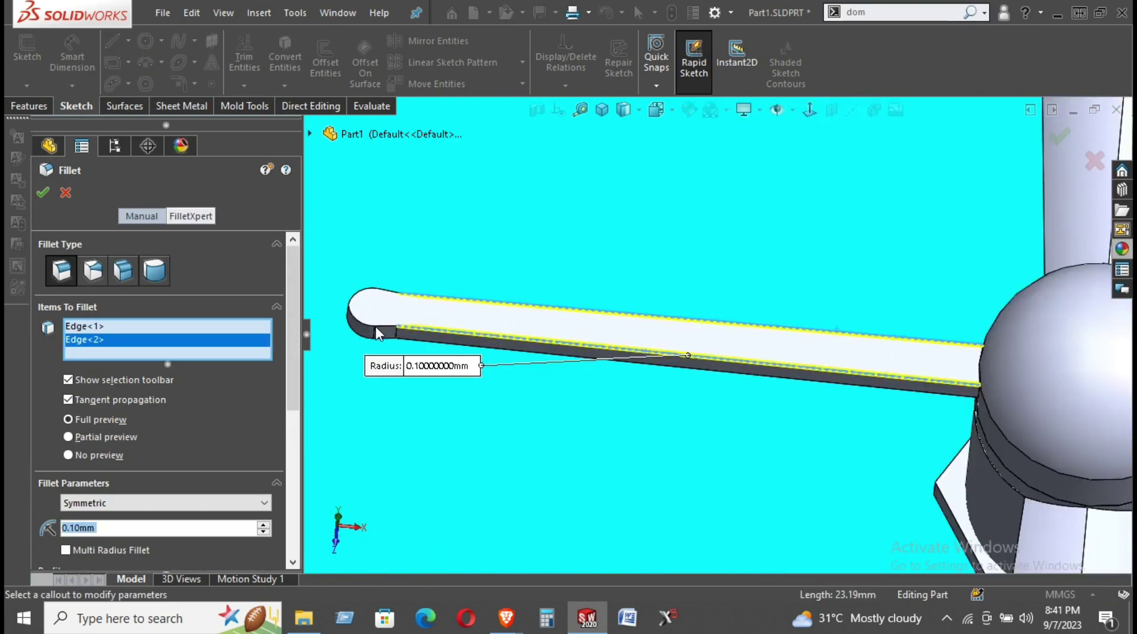
click(377, 327)
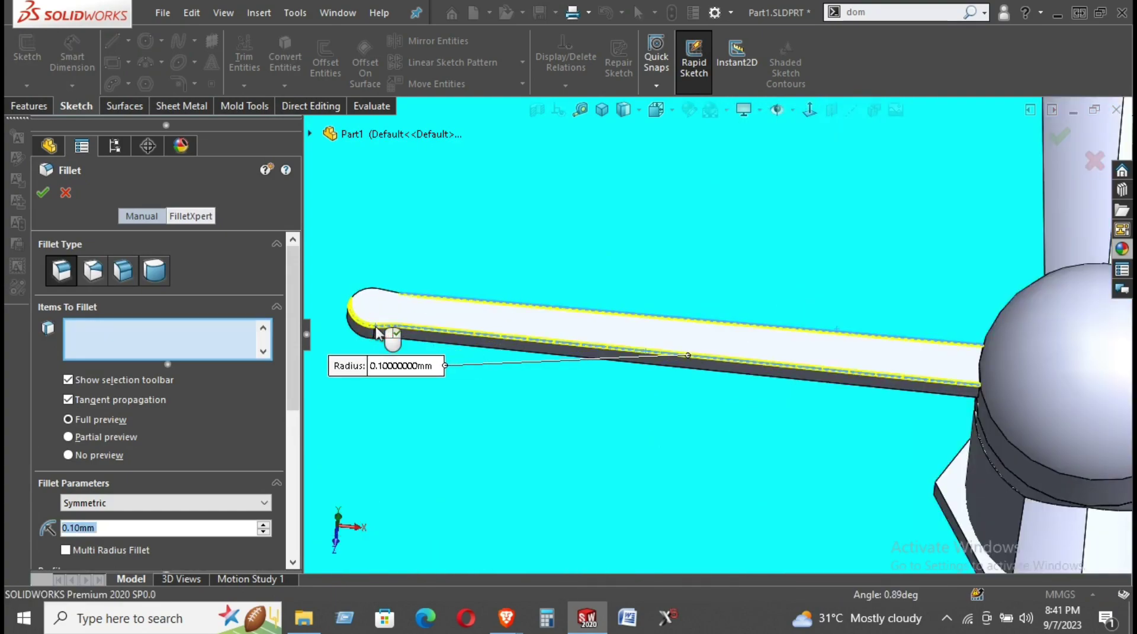
click(372, 293)
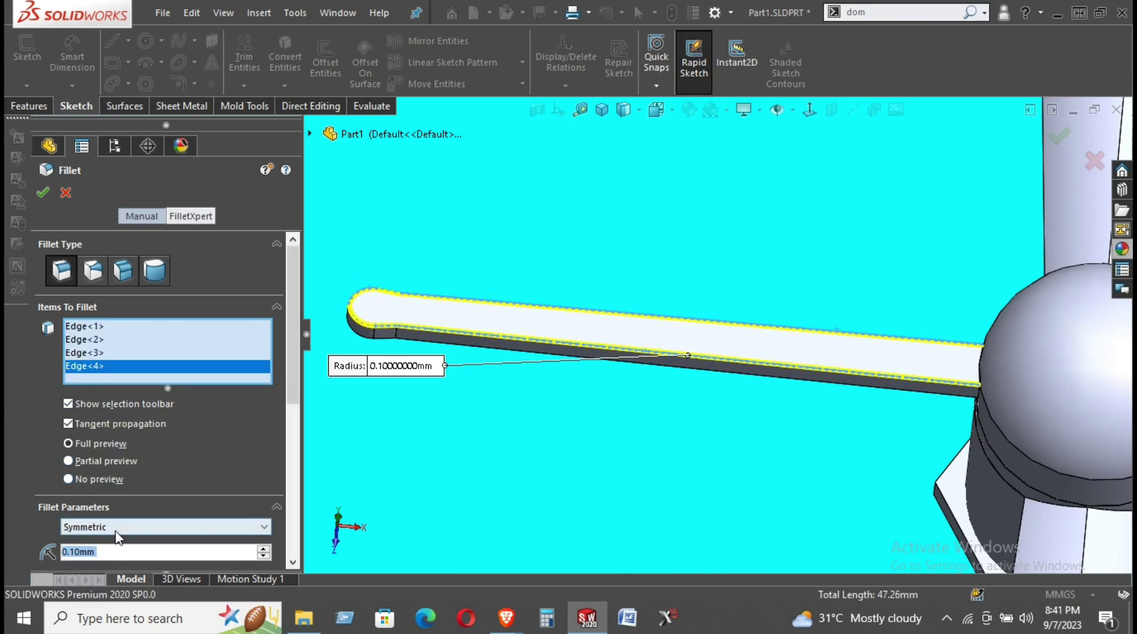
text(1)
key(Return)
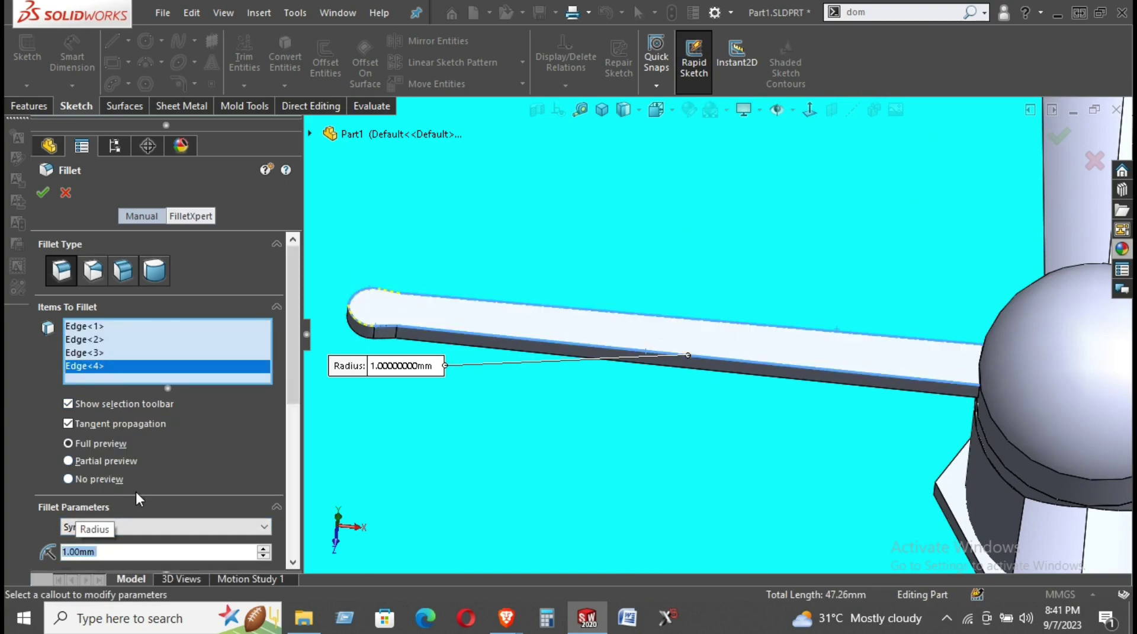
text(0.5)
key(Return)
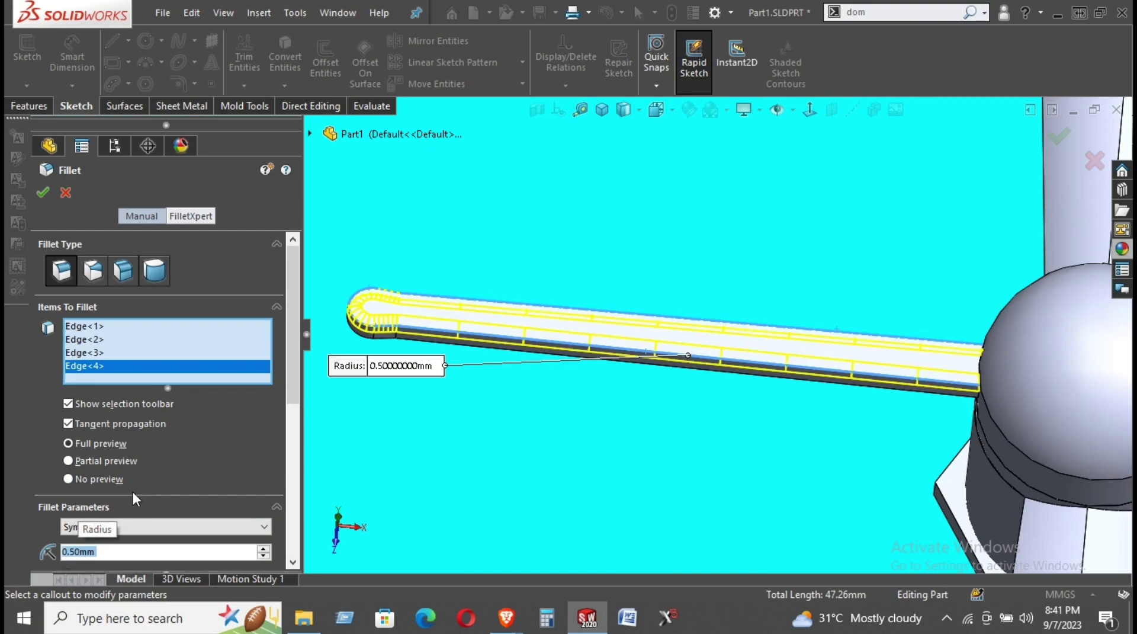
middle_drag(908, 307, 907, 291)
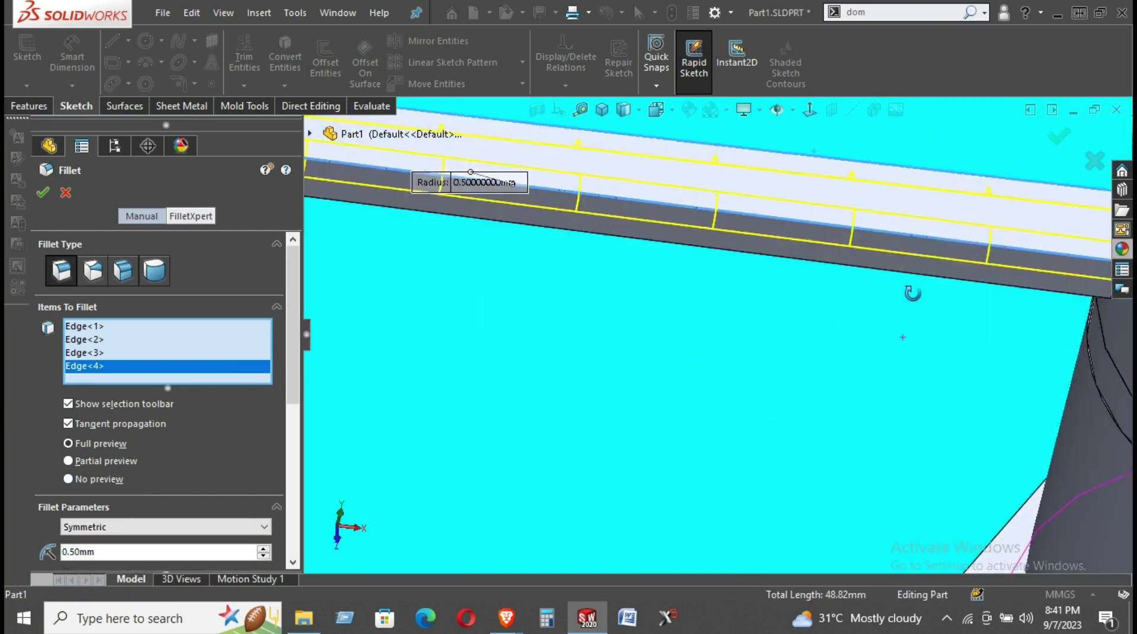
scroll(715, 265, up, 3)
scroll(490, 283, down, 3)
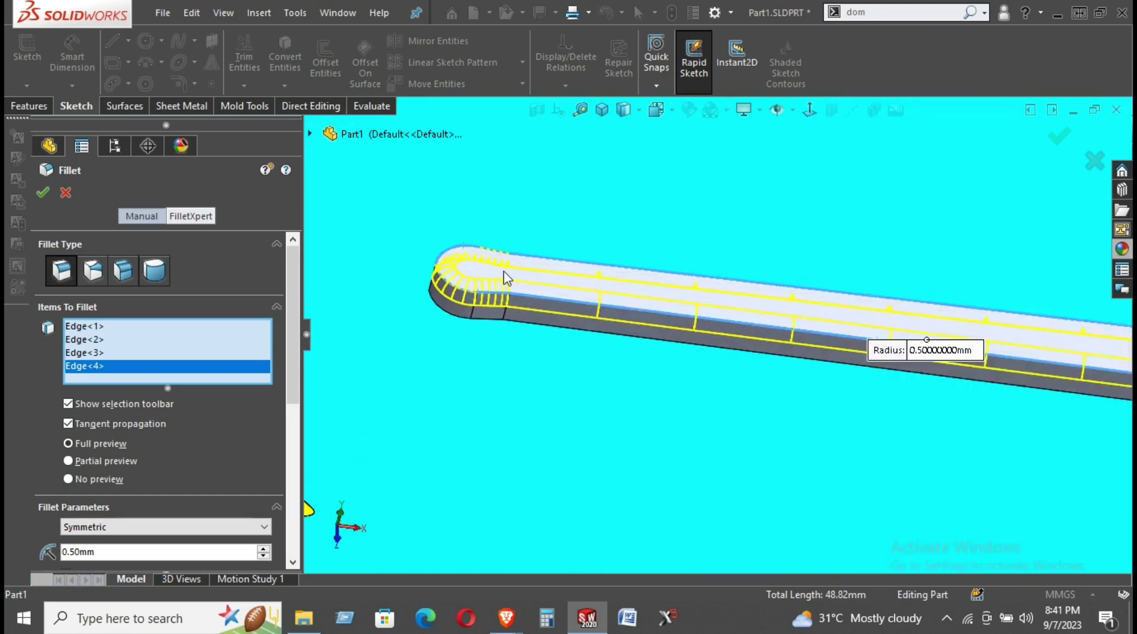
scroll(490, 283, down, 2)
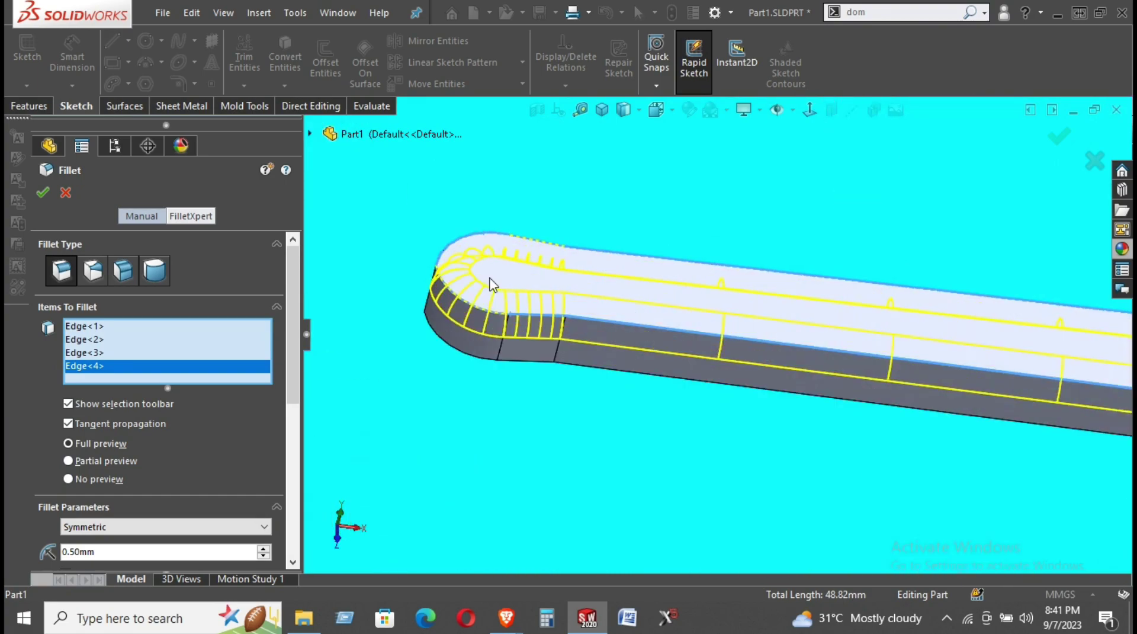
click(41, 193)
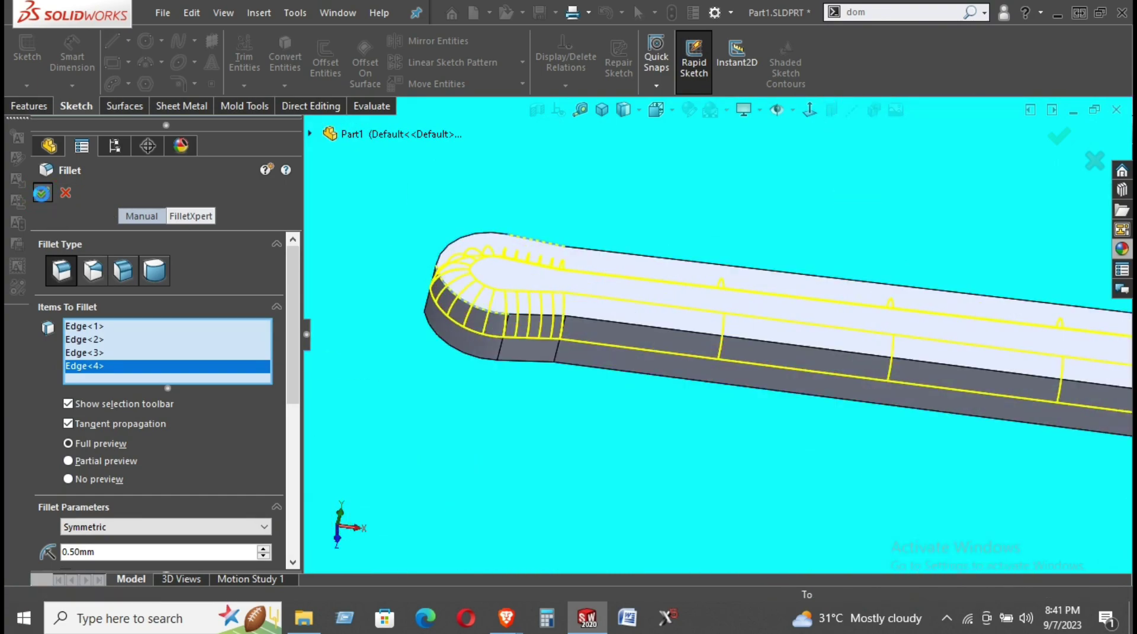
Zoom and orbit to a hub arm's tip and select its edge for a 0.5 mm fillet.
scroll(822, 359, up, 2)
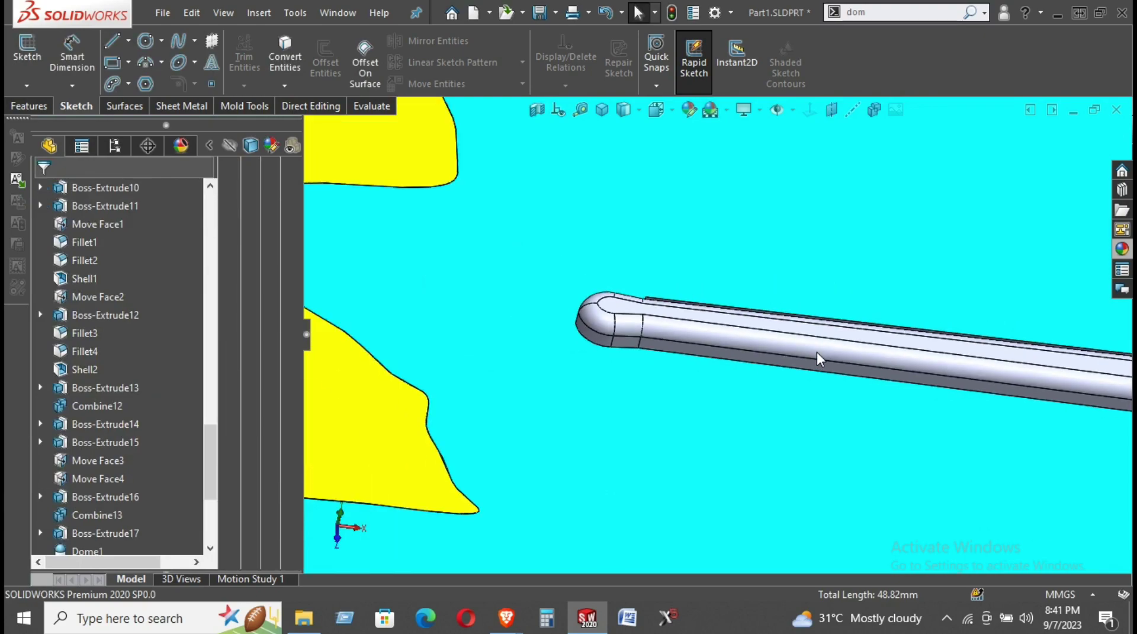
scroll(819, 359, up, 2)
scroll(816, 352, up, 1)
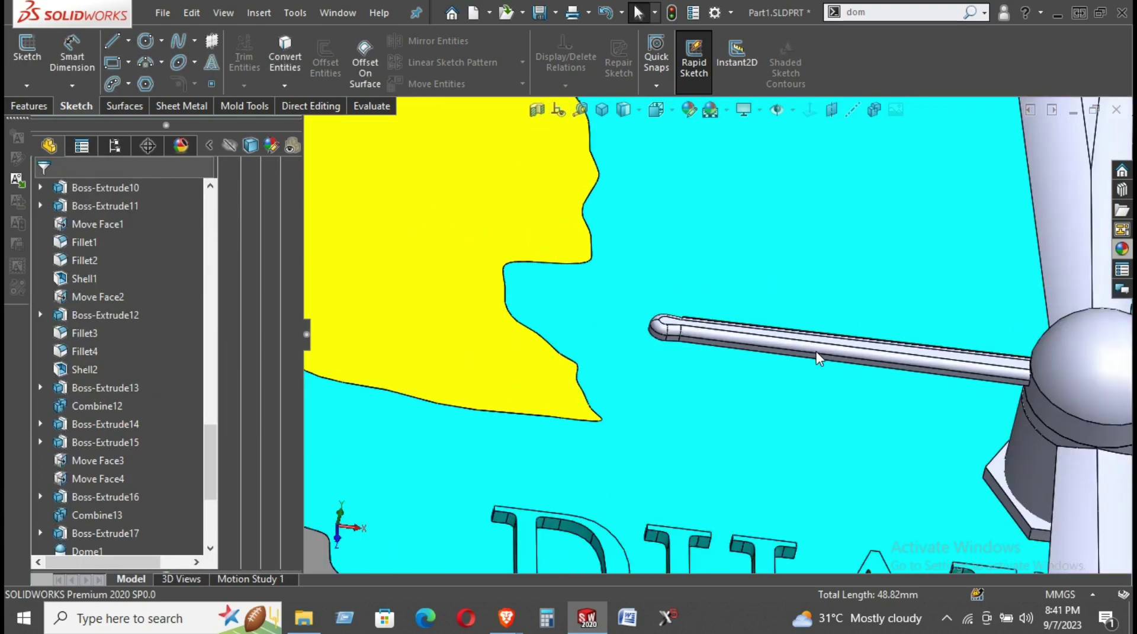
scroll(817, 351, up, 1)
scroll(820, 348, up, 1)
scroll(824, 343, down, 2)
scroll(770, 350, down, 2)
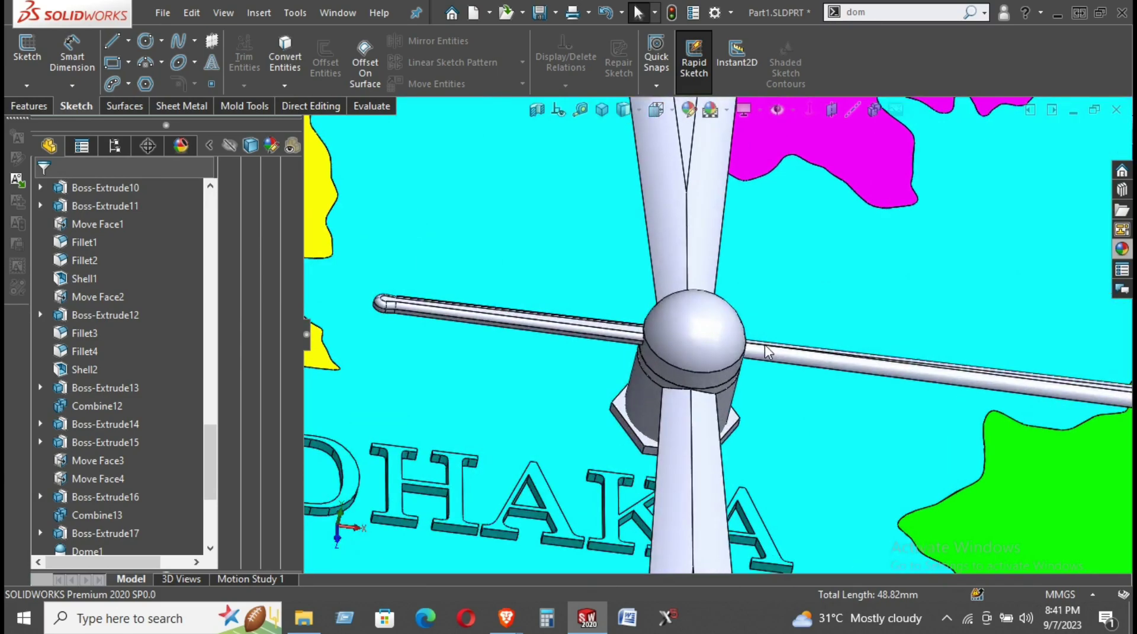
mouse_move(739, 355)
middle_down()
mouse_move(846, 381)
mouse_move(935, 297)
mouse_move(794, 322)
mouse_move(685, 316)
mouse_move(681, 328)
mouse_move(719, 311)
middle_up()
scroll(705, 317, down, 2)
scroll(704, 317, down, 2)
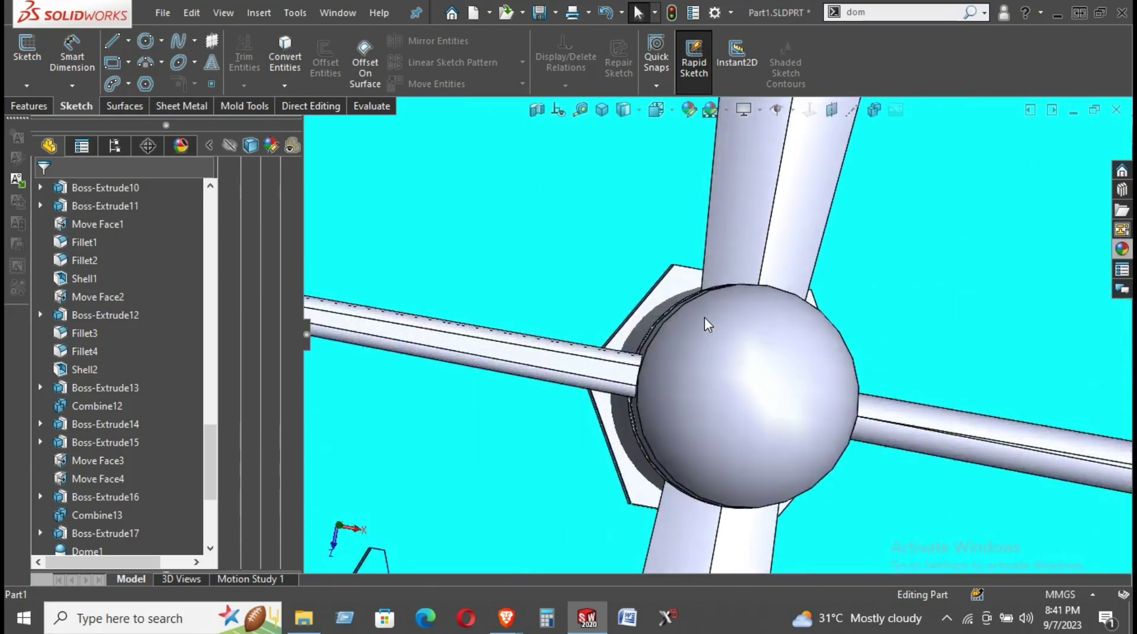
scroll(705, 318, up, 3)
scroll(492, 315, down, 3)
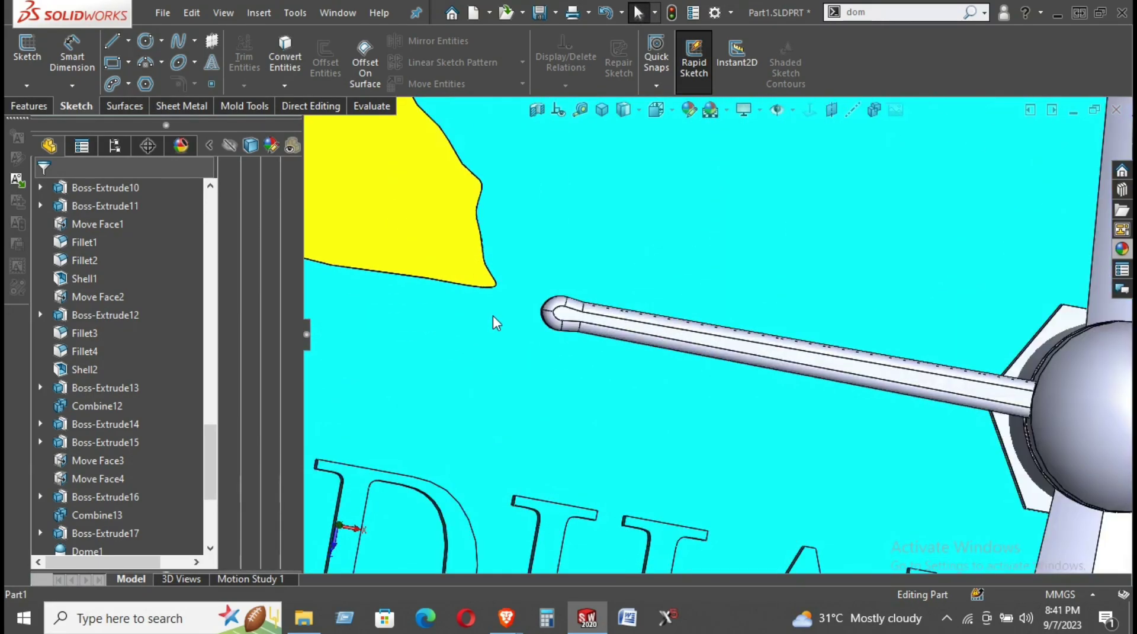
scroll(542, 322, down, 2)
scroll(624, 312, down, 2)
click(625, 297)
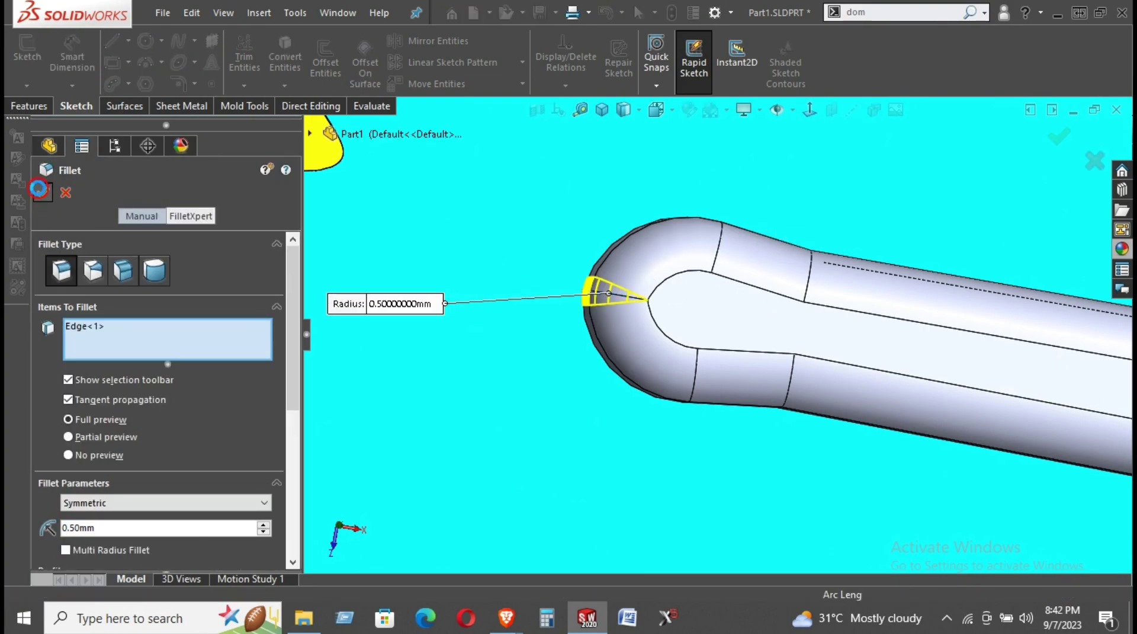
Apply the 0.5 mm fillet to the arm-tip edge as Fillet10.
click(42, 192)
scroll(716, 333, up, 2)
mouse_move(716, 334)
middle_down()
mouse_move(843, 304)
mouse_move(706, 299)
mouse_move(665, 285)
mouse_move(680, 193)
mouse_move(702, 175)
middle_up()
scroll(729, 377, down, 3)
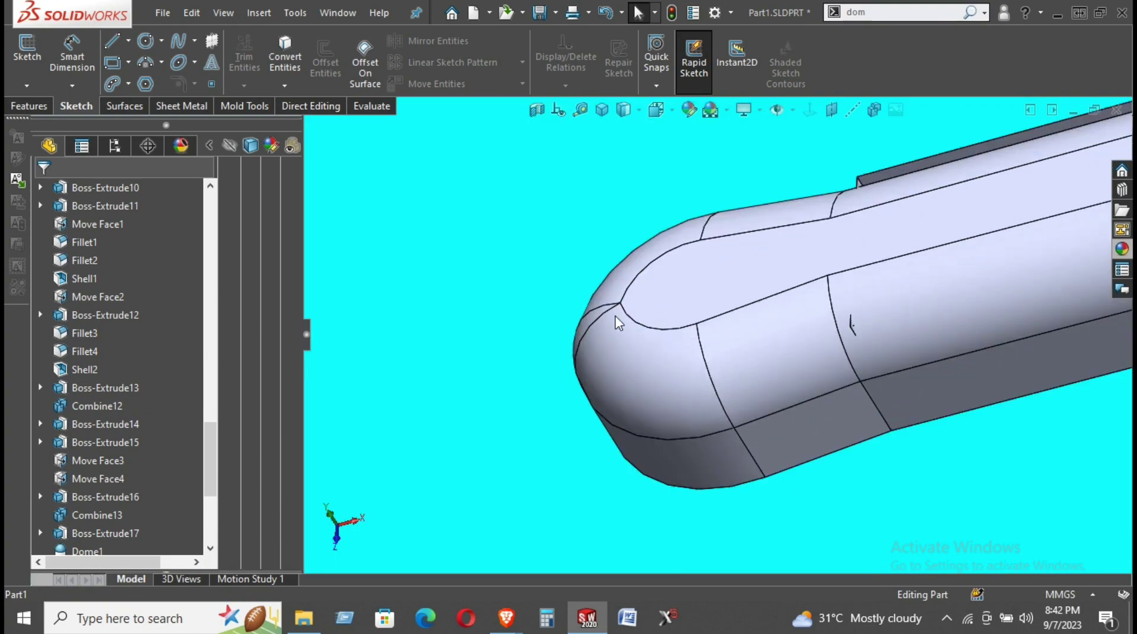
scroll(177, 455, down, 4)
Delete Fillet10 from the FeatureManager tree, confirming with Yes.
right_click(90, 536)
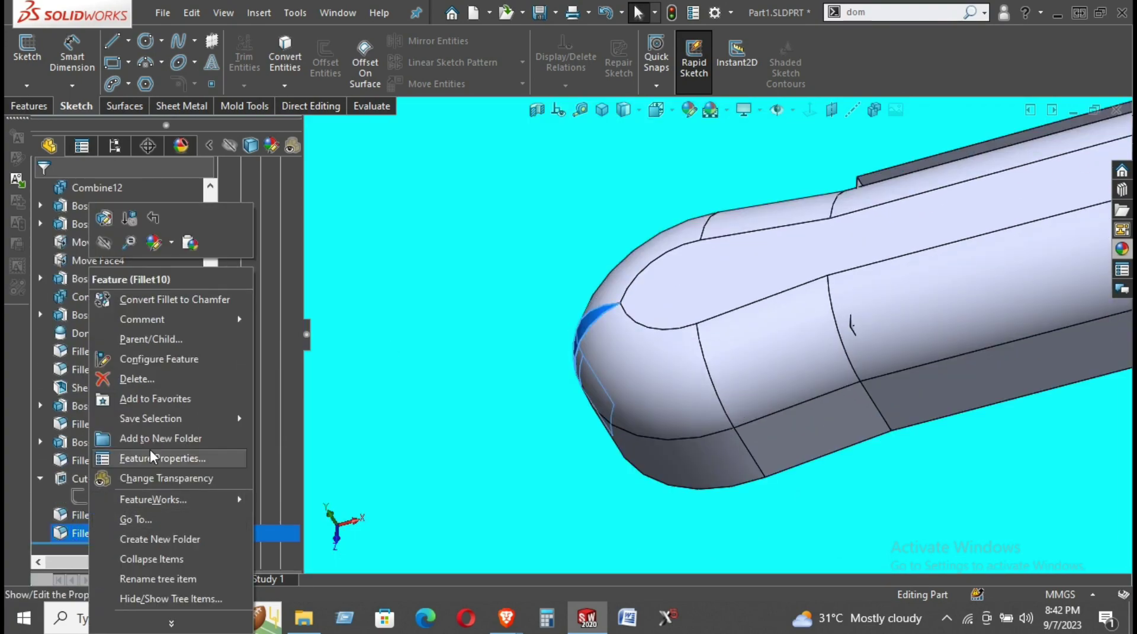
click(141, 374)
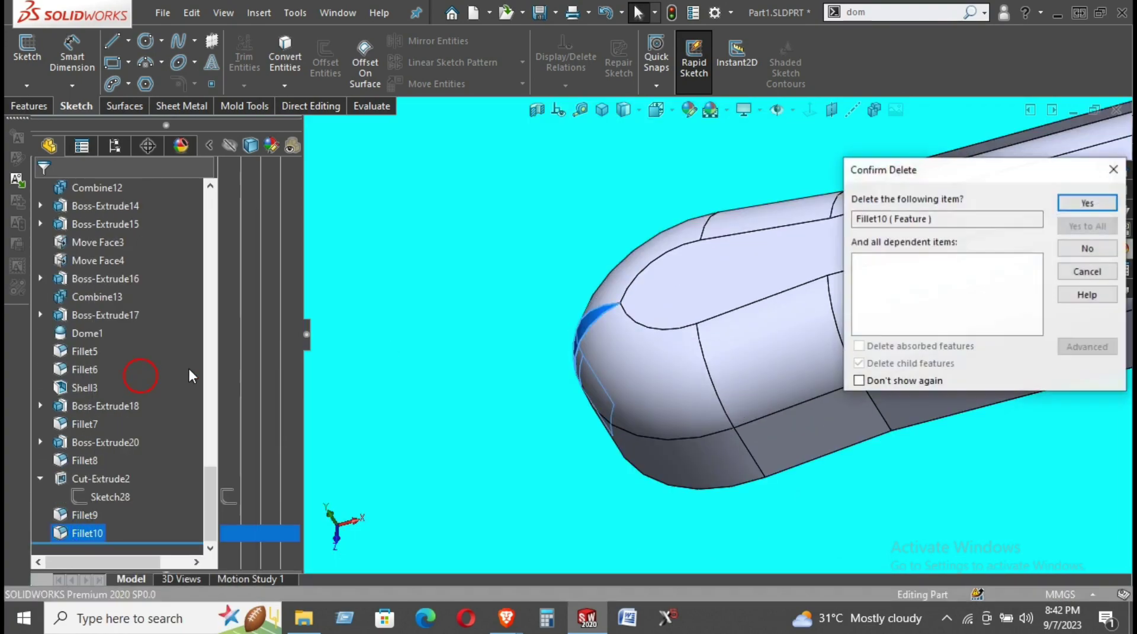
click(1070, 206)
scroll(772, 336, up, 5)
scroll(771, 341, up, 2)
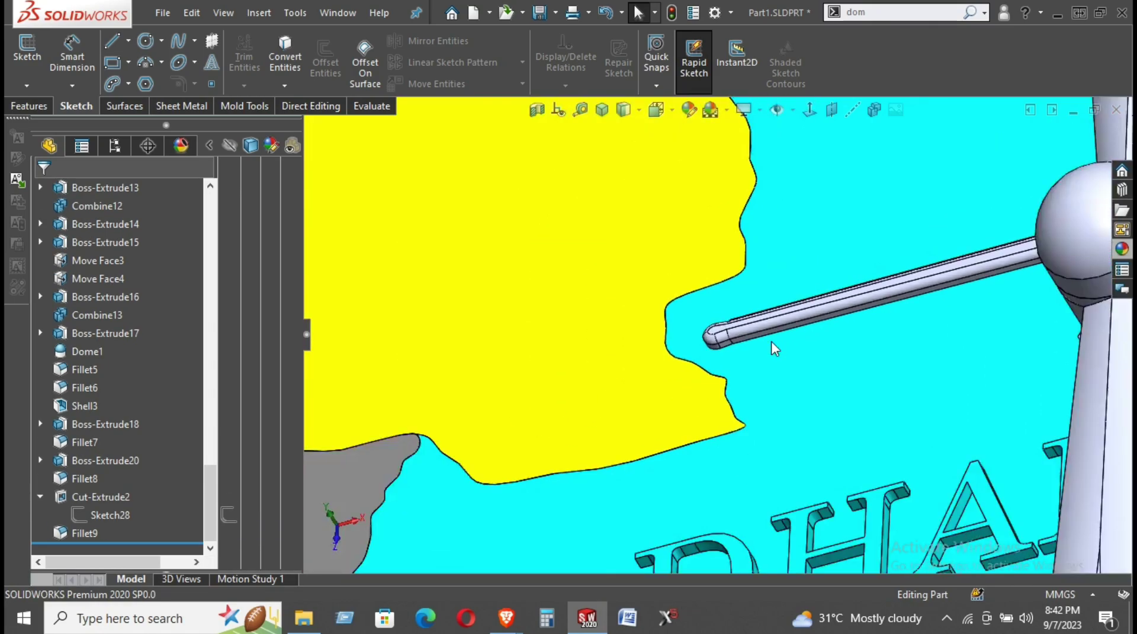
scroll(771, 342, up, 5)
scroll(764, 308, down, 3)
scroll(720, 324, down, 3)
scroll(712, 337, down, 2)
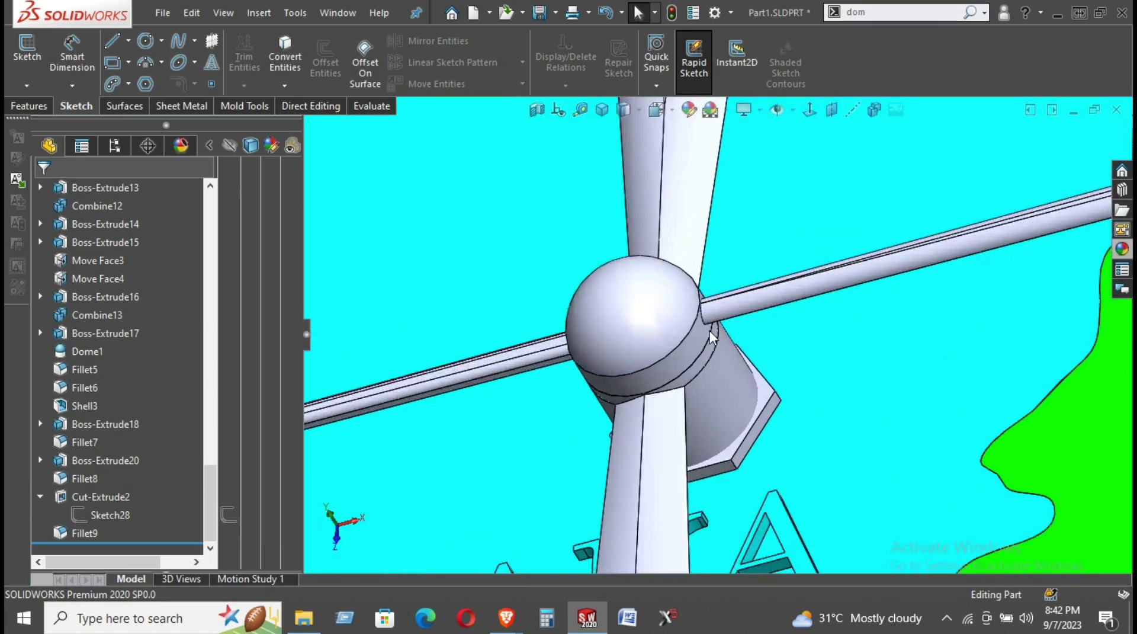
mouse_move(713, 338)
middle_down()
mouse_move(678, 214)
mouse_move(683, 354)
mouse_move(644, 273)
mouse_move(640, 295)
middle_up()
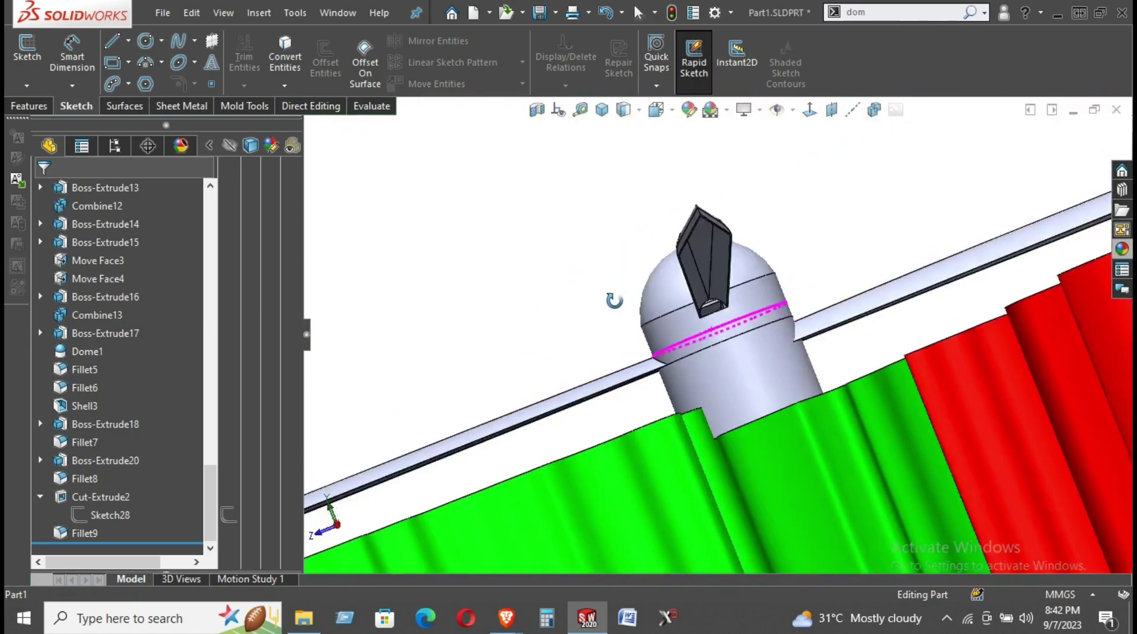
middle_drag(639, 295, 604, 342)
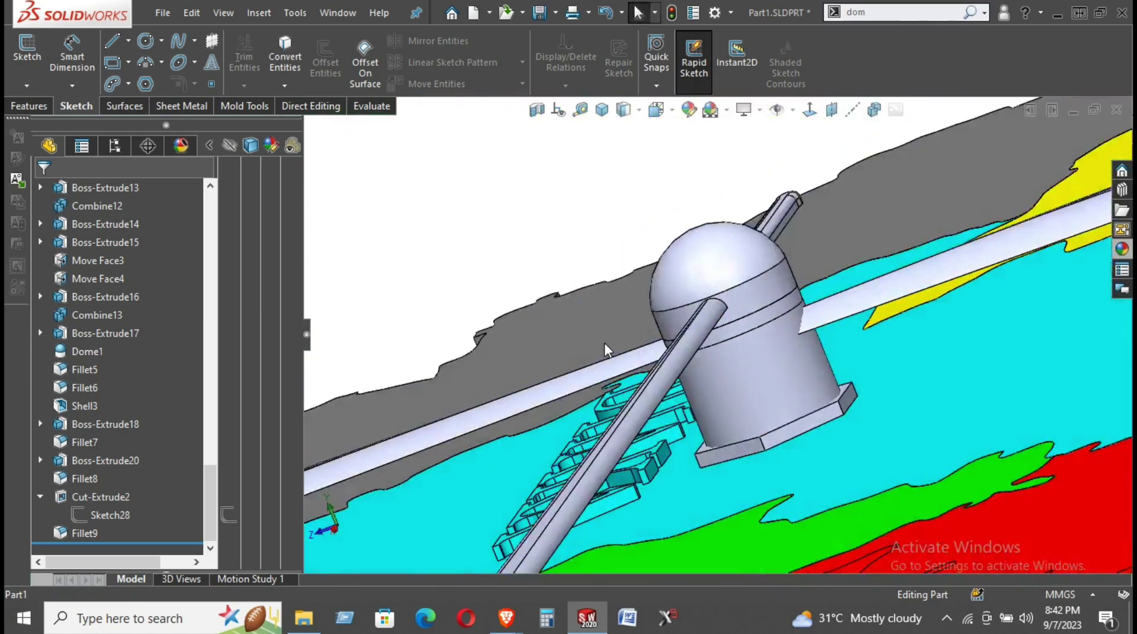
scroll(814, 373, up, 2)
scroll(818, 372, up, 3)
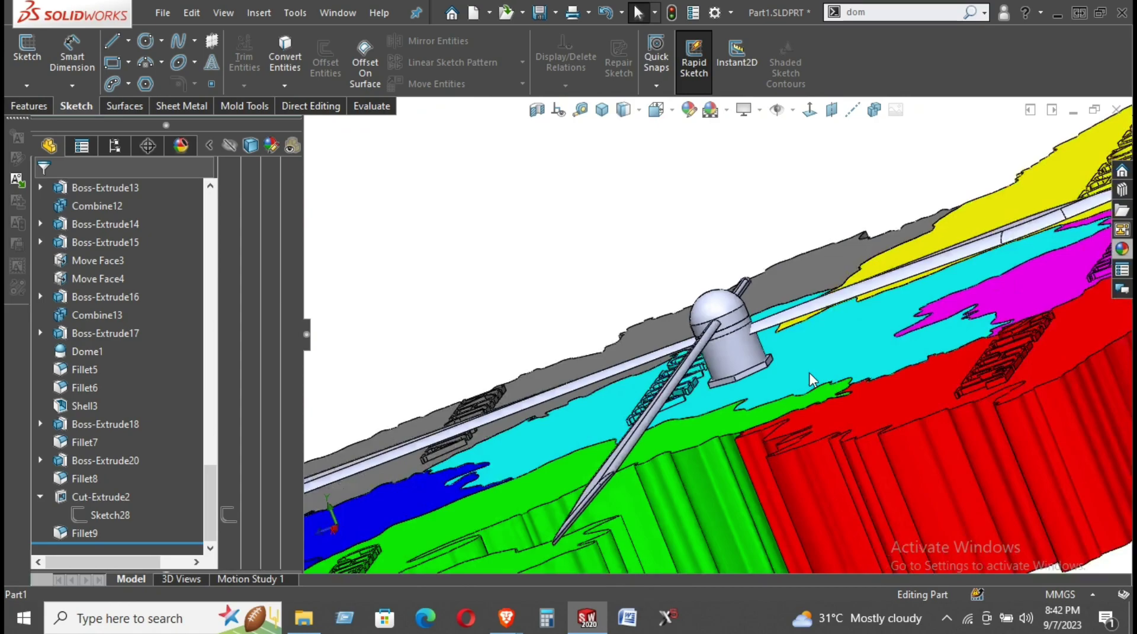
scroll(821, 370, up, 2)
mouse_move(820, 370)
middle_down()
mouse_move(1023, 388)
mouse_move(987, 474)
mouse_move(812, 443)
middle_up()
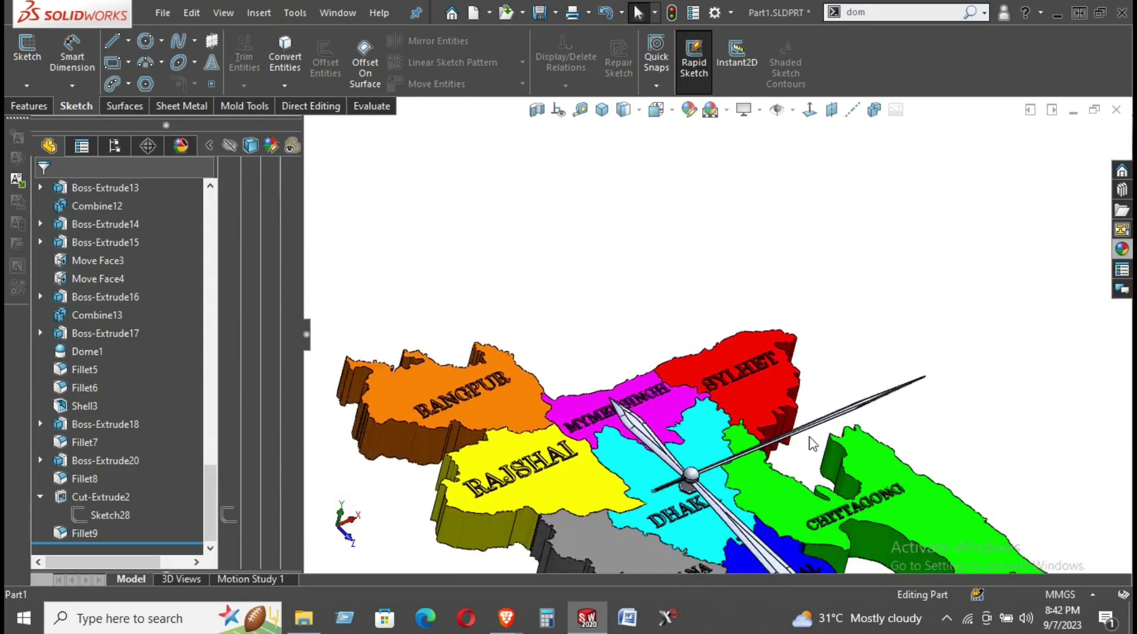
scroll(692, 340, down, 3)
click(602, 109)
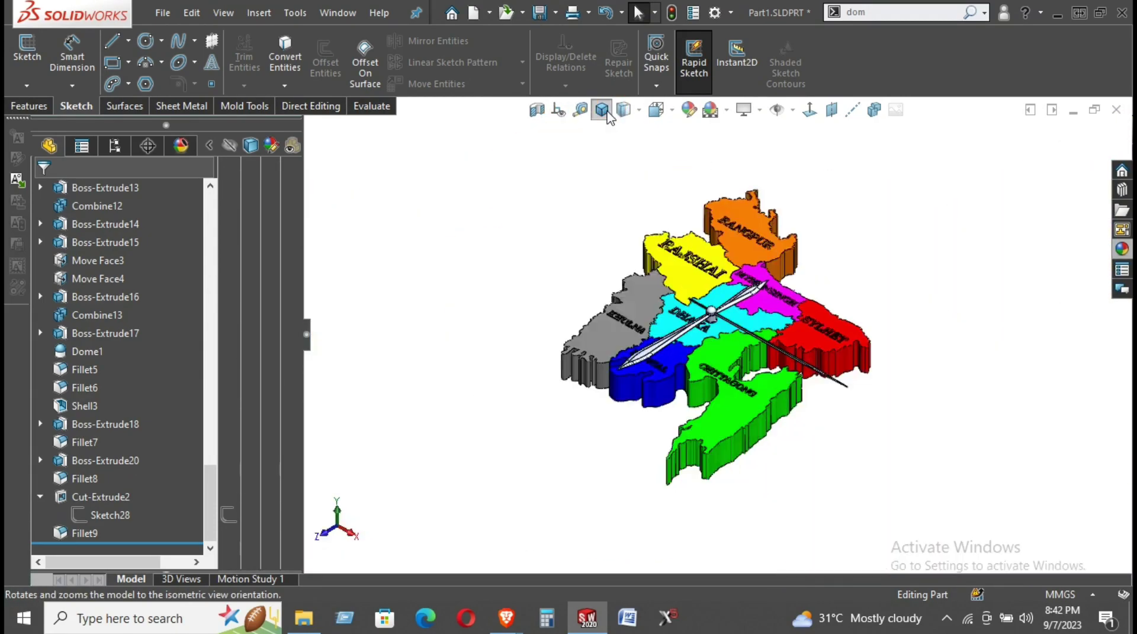
scroll(694, 303, down, 2)
scroll(694, 303, down, 2)
mouse_move(694, 303)
middle_down()
mouse_move(617, 243)
mouse_move(624, 203)
mouse_move(690, 164)
mouse_move(733, 157)
mouse_move(739, 180)
mouse_move(708, 185)
mouse_move(678, 274)
mouse_move(704, 356)
middle_up()
scroll(705, 355, down, 2)
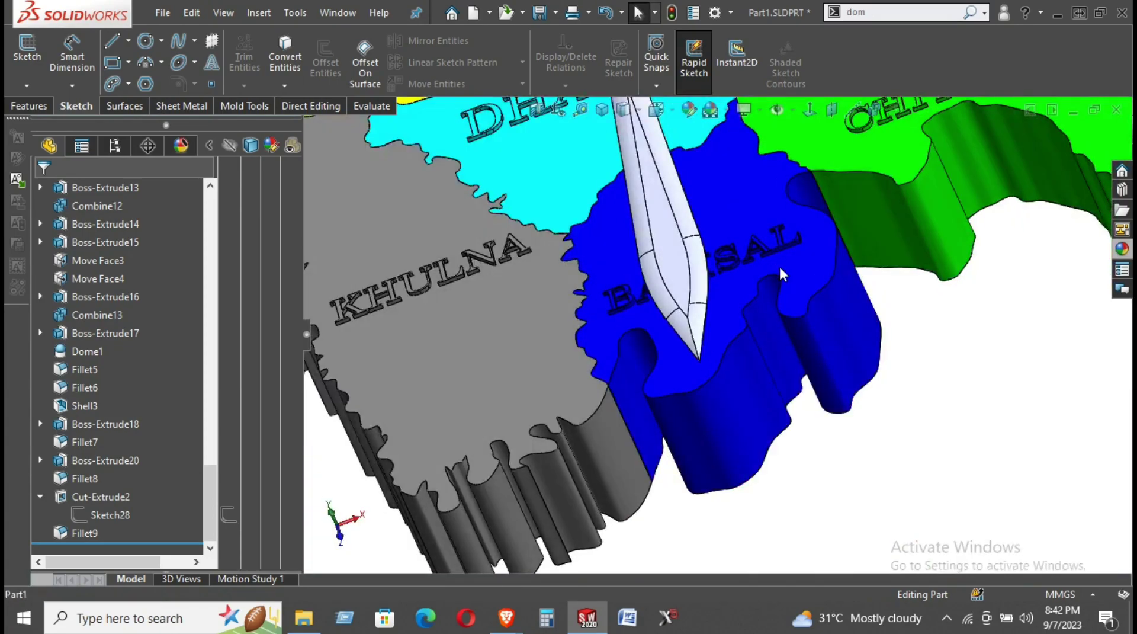
Hide the blue Barisal division body.
right_click(773, 243)
click(841, 225)
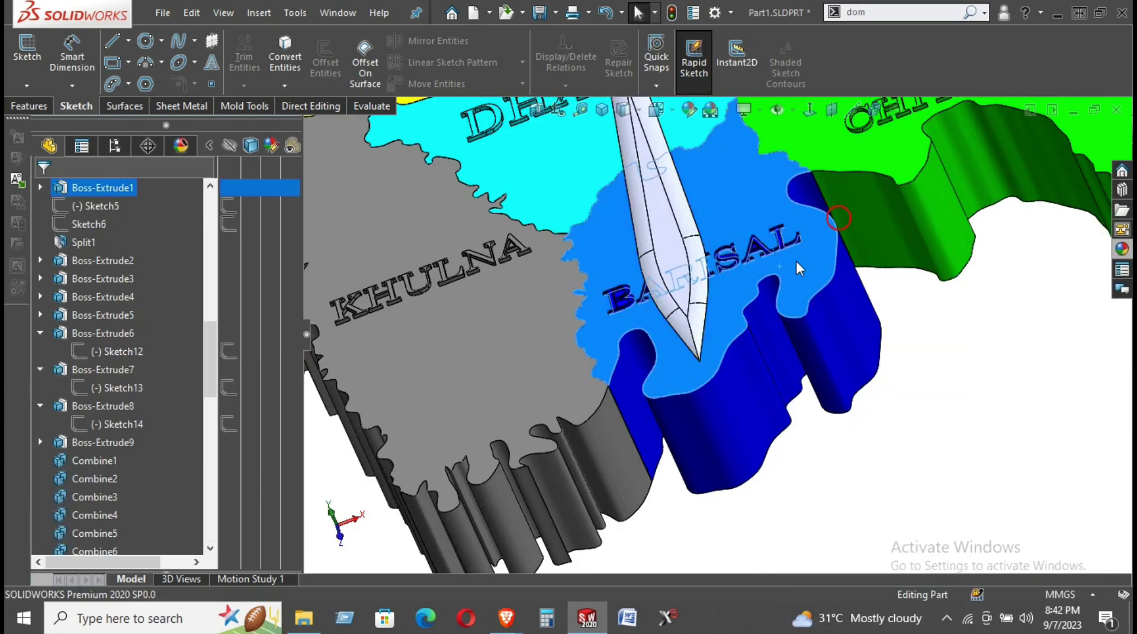
mouse_move(773, 305)
middle_down()
mouse_move(718, 208)
mouse_move(681, 89)
middle_up()
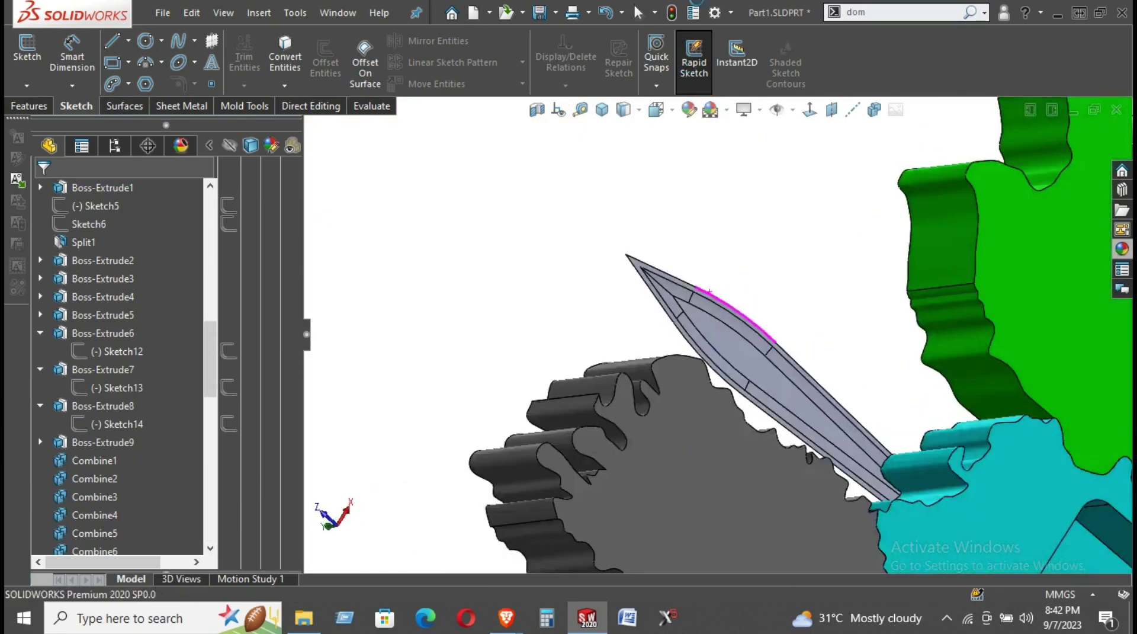
middle_drag(709, 291, 647, 195)
Hide a second division body, Mymensingh, and reorient the view of the remaining divisions.
scroll(757, 320, up, 2)
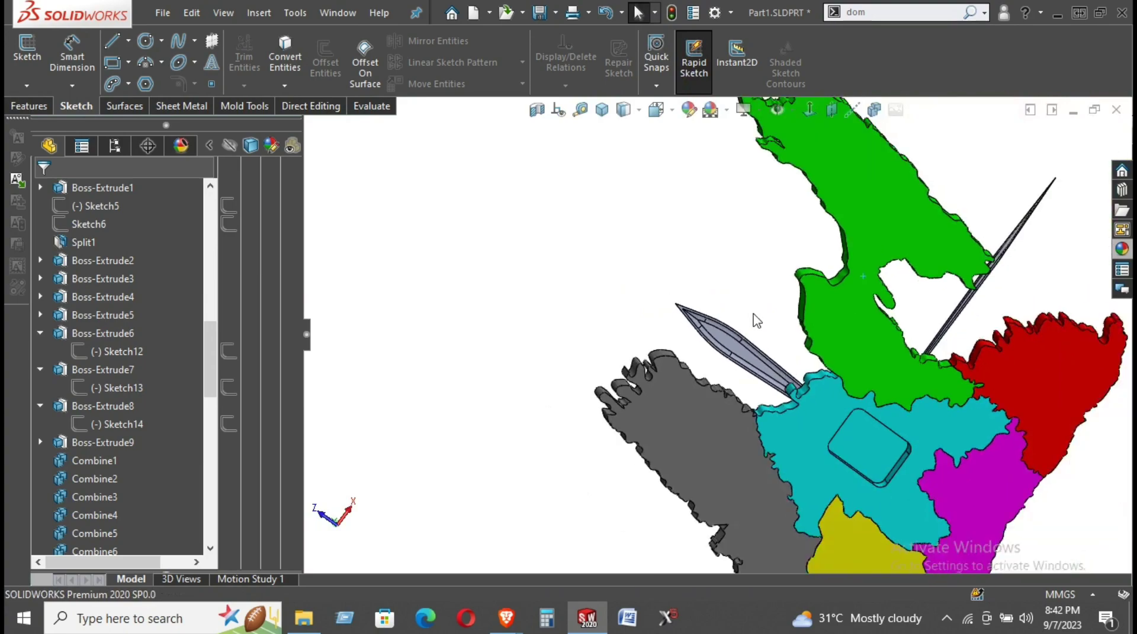
mouse_move(912, 425)
middle_down()
mouse_move(915, 533)
mouse_move(901, 382)
middle_up()
right_click(904, 398)
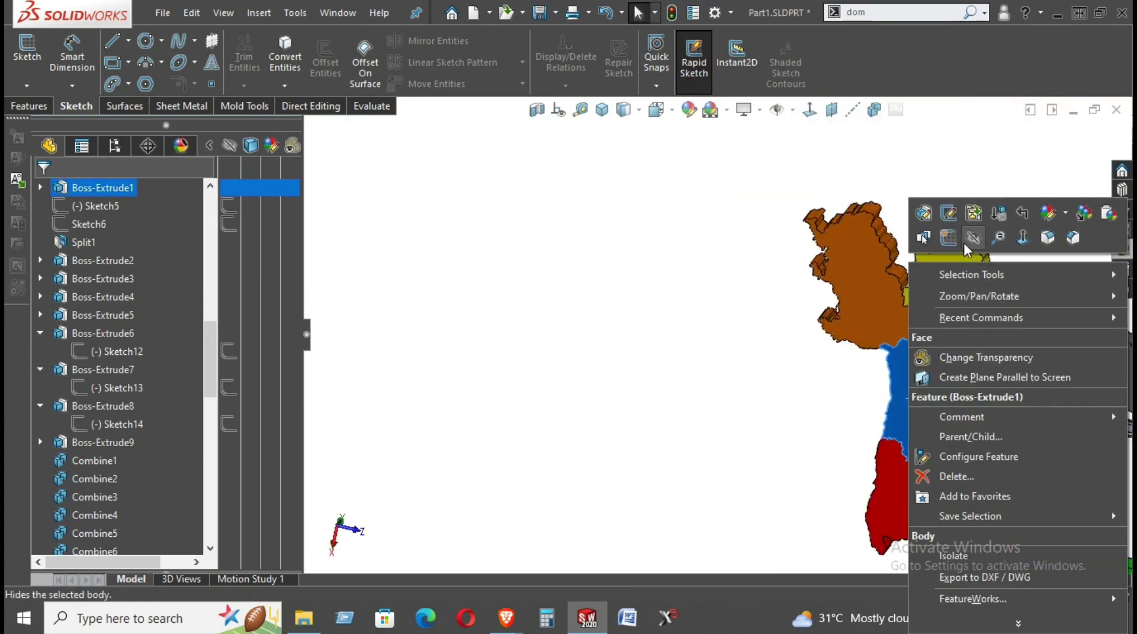
click(966, 245)
scroll(881, 366, down, 3)
scroll(880, 366, down, 3)
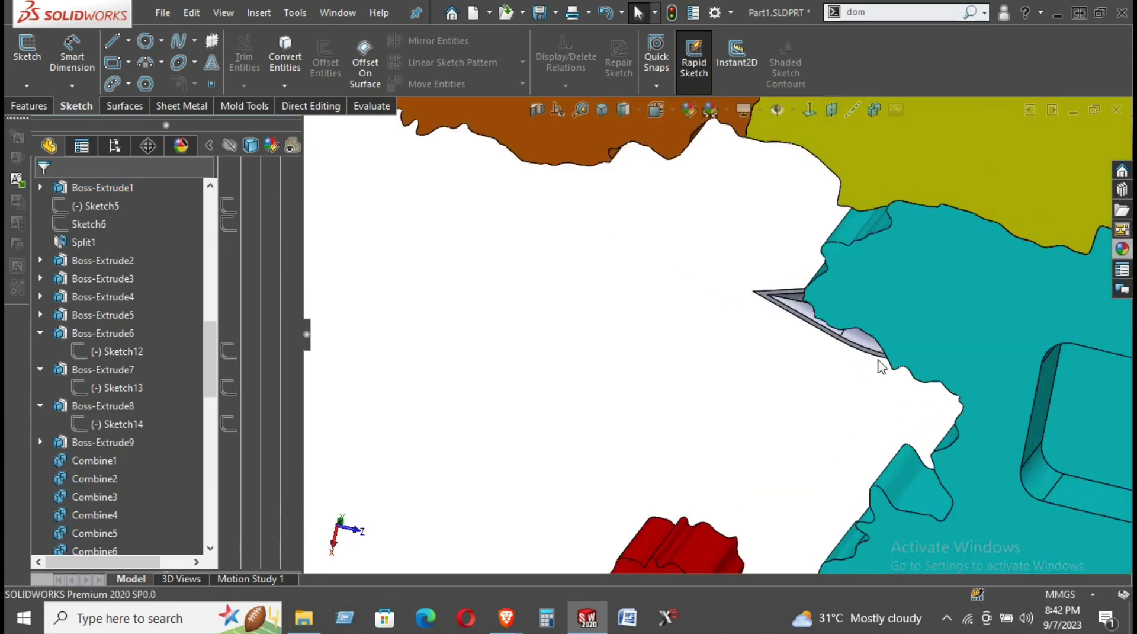
scroll(880, 366, down, 2)
scroll(878, 322, down, 2)
scroll(869, 309, down, 3)
scroll(876, 266, down, 2)
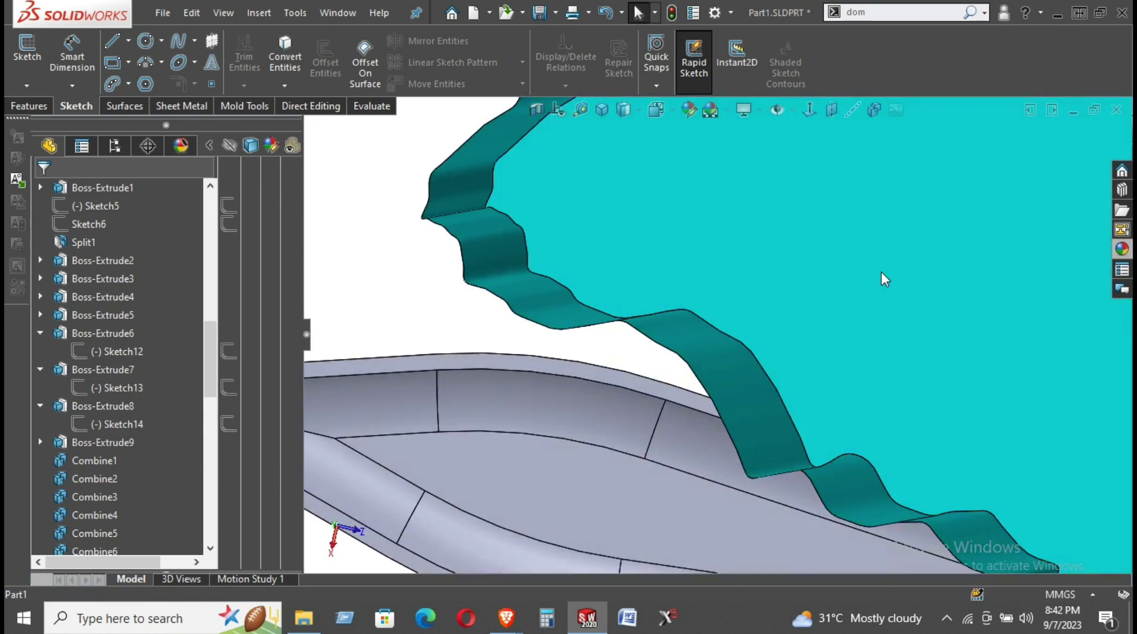
mouse_move(882, 272)
middle_down()
mouse_move(955, 374)
mouse_move(990, 308)
middle_up()
scroll(992, 309, up, 5)
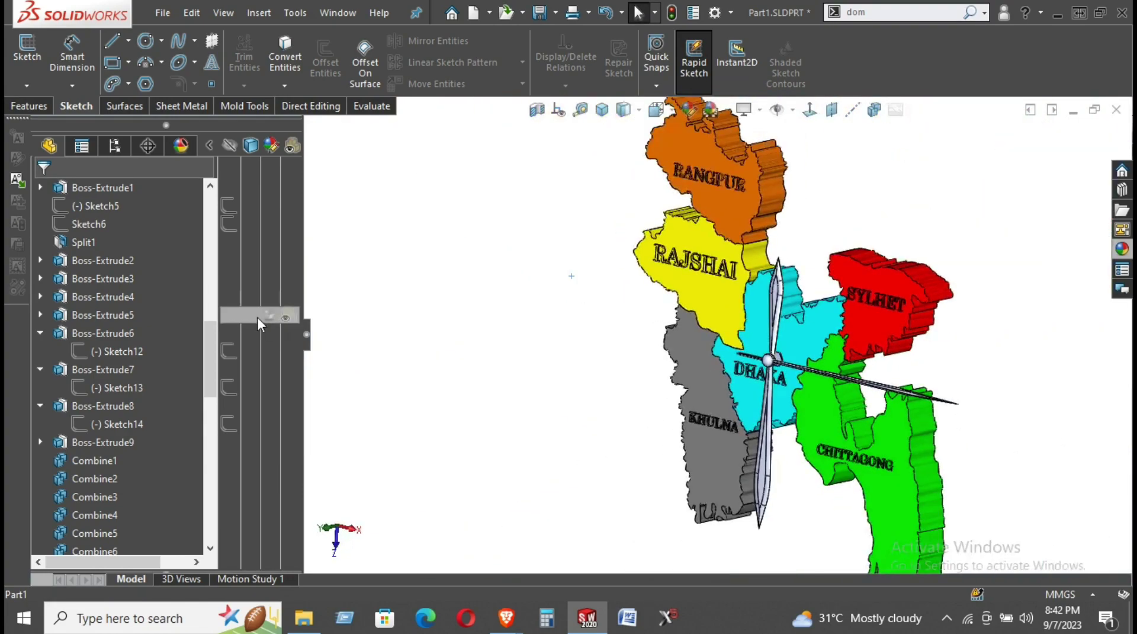
middle_drag(829, 267, 711, 296)
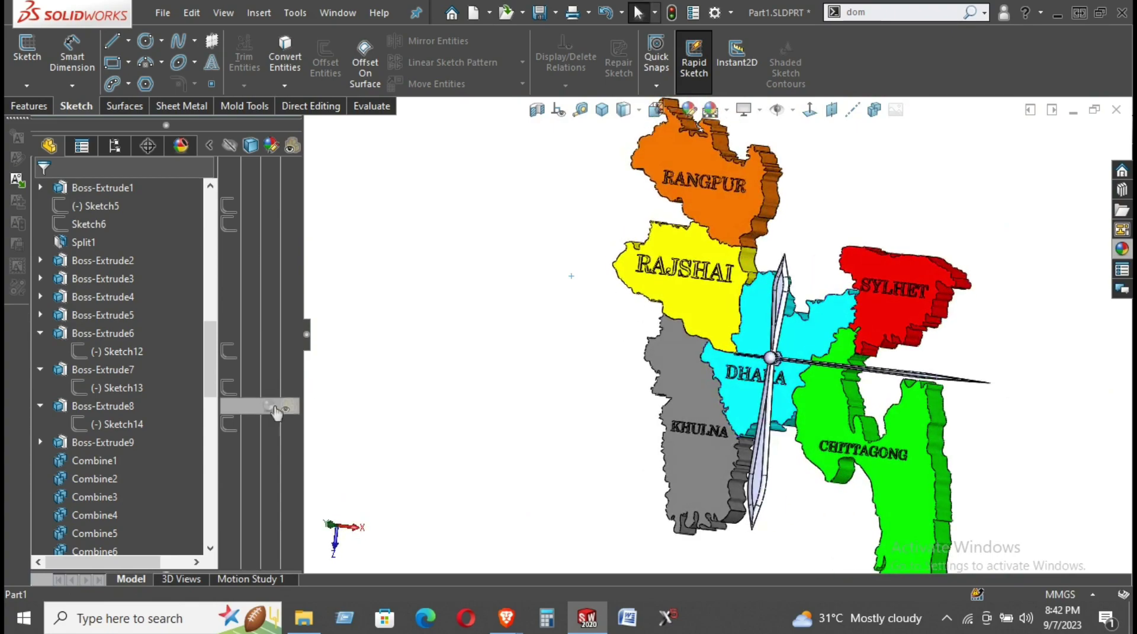
scroll(207, 370, up, 10)
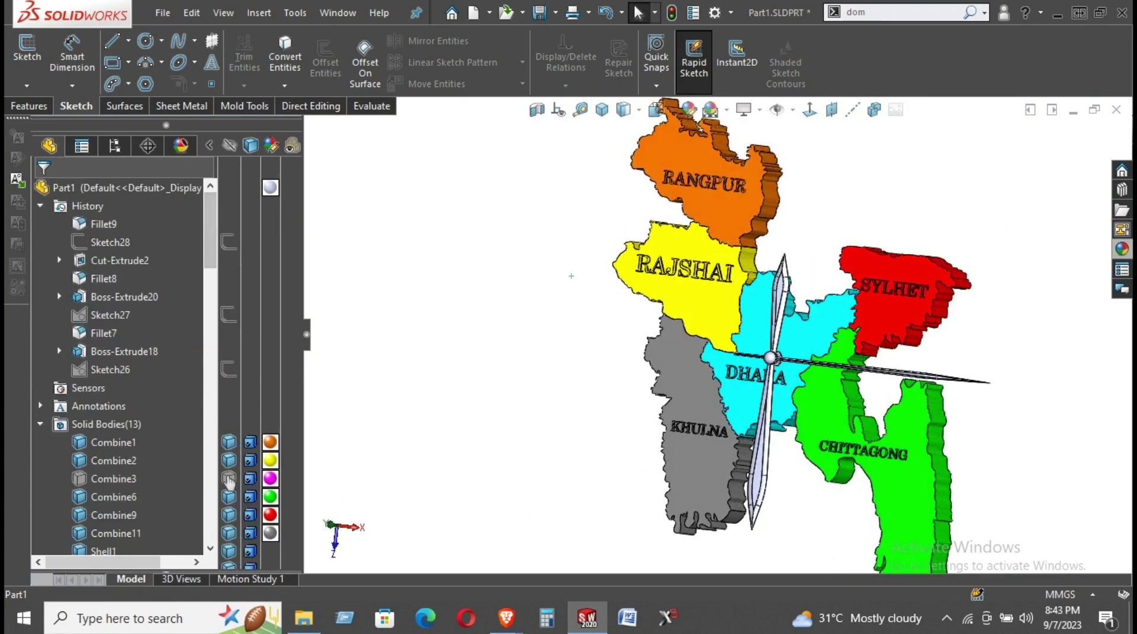
Show the Combine3 (Mymensingh) and Fillet8 (Barisal) bodies again, revealing all eight divisions.
click(121, 480)
scroll(117, 504, down, 1)
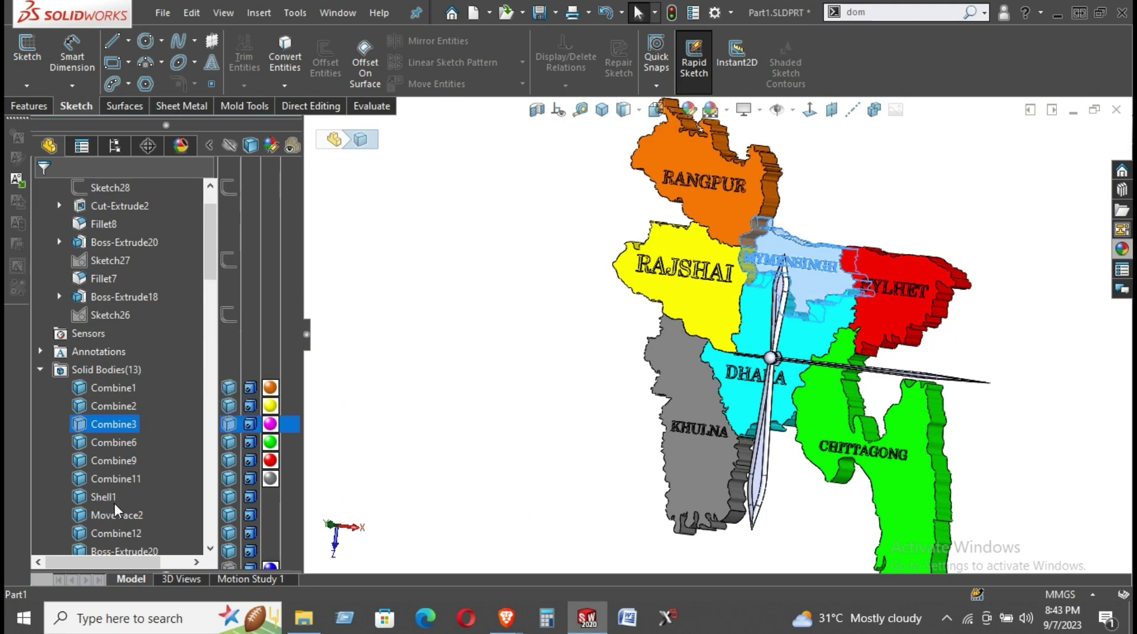
click(229, 423)
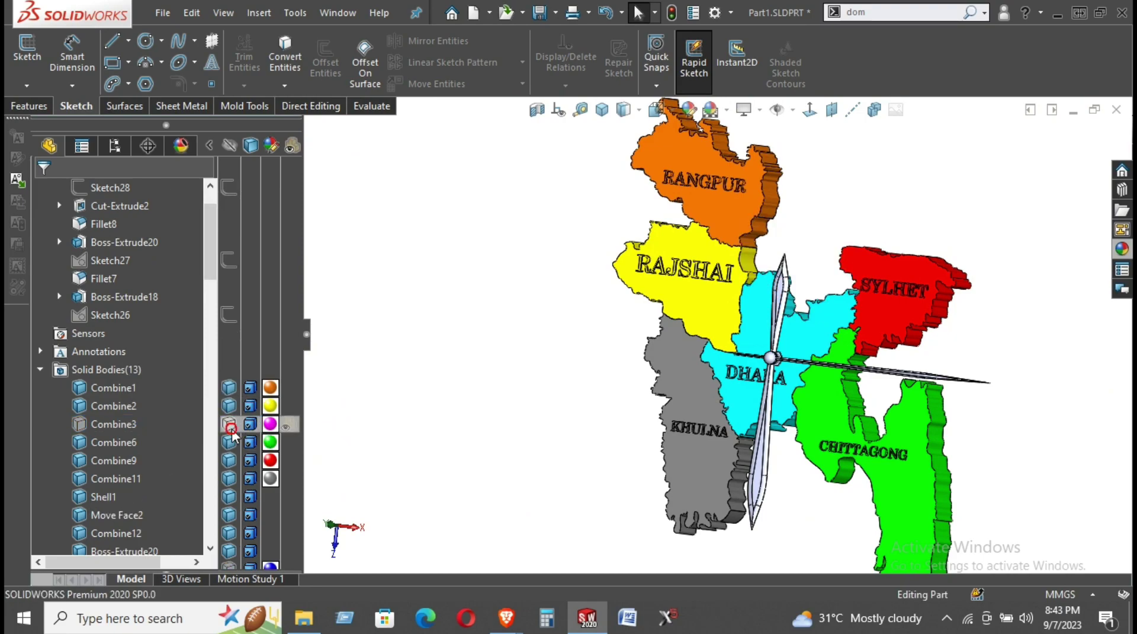
click(230, 425)
scroll(231, 442, down, 1)
scroll(228, 456, down, 1)
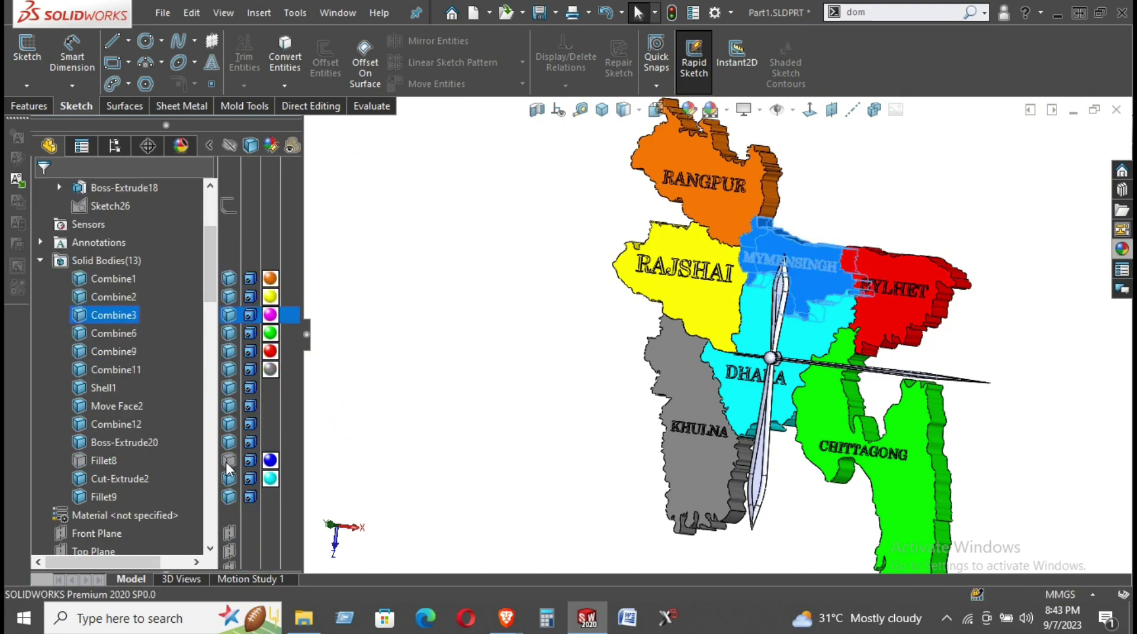
click(229, 461)
click(399, 360)
middle_drag(399, 360, 542, 405)
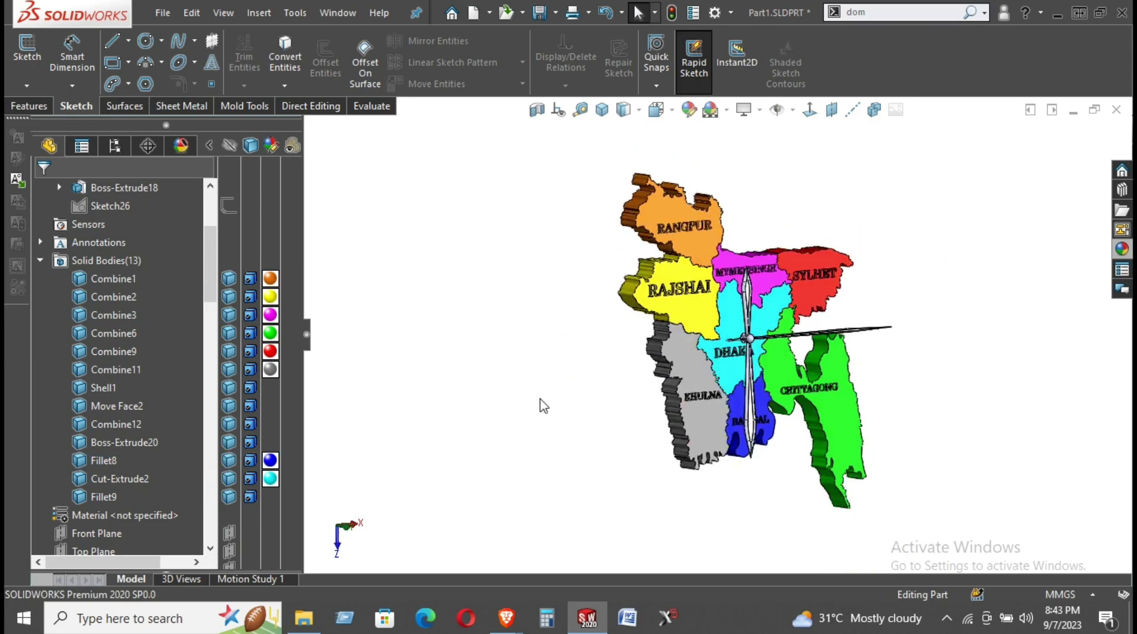